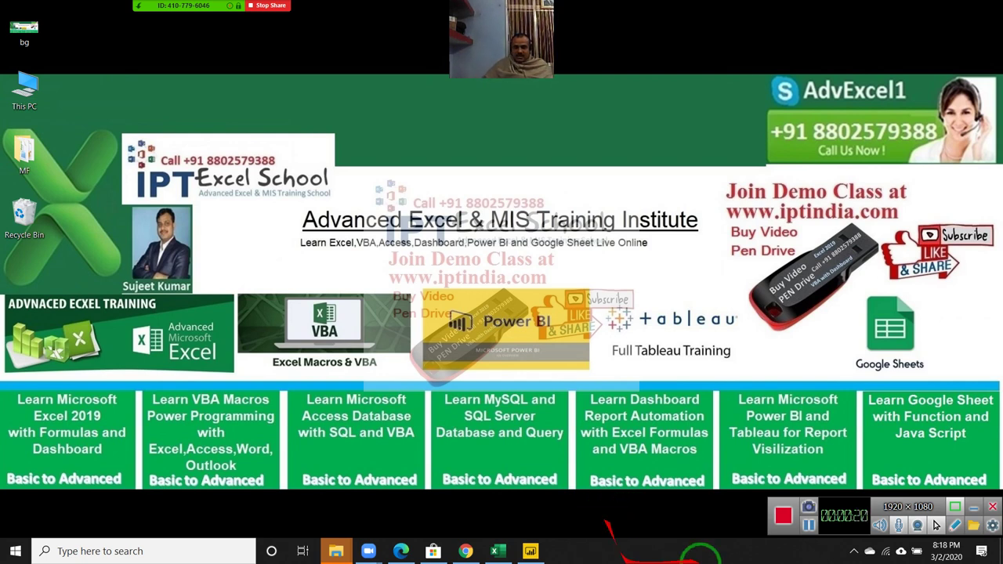
Bring the Excel workbook back on screen from the taskbar.
{"action": "left_click", "coordinate": [917, 525]}
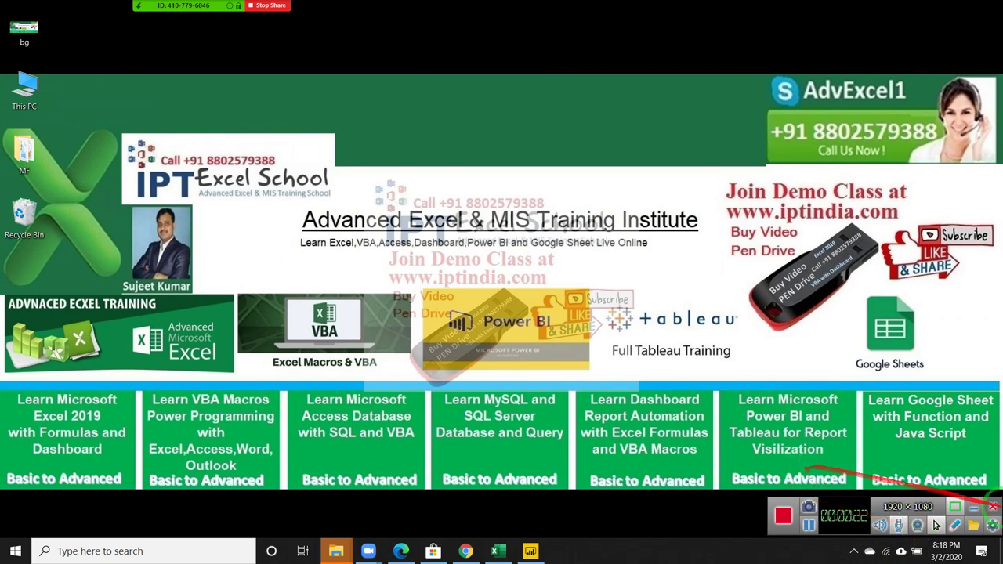
{"action": "left_click", "coordinate": [956, 525]}
{"action": "mouse_move", "coordinate": [858, 470]}
{"action": "left_mouse_down"}
{"action": "mouse_move", "coordinate": [496, 441]}
{"action": "mouse_move", "coordinate": [494, 552]}
{"action": "left_mouse_up"}
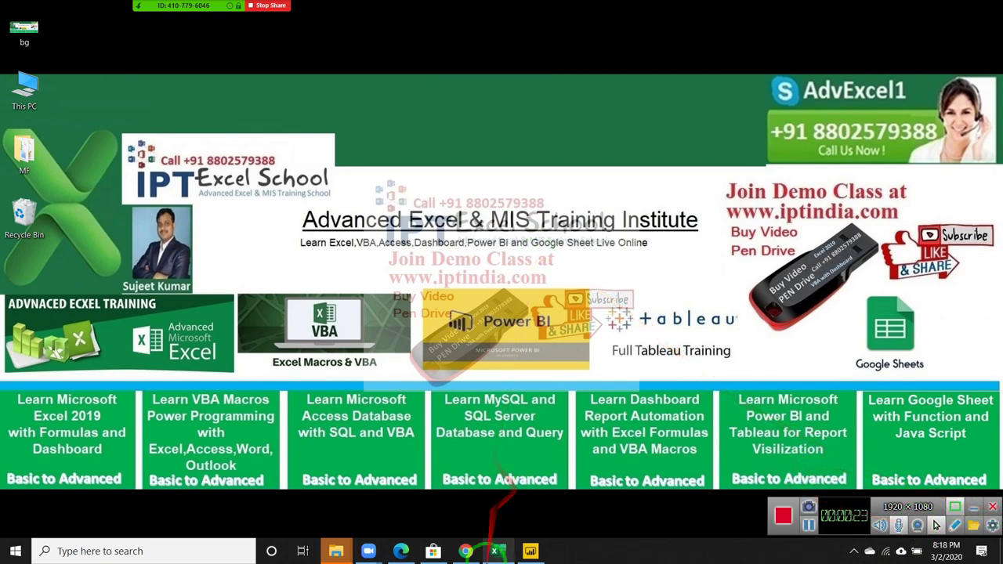
{"action": "left_click", "coordinate": [499, 553]}
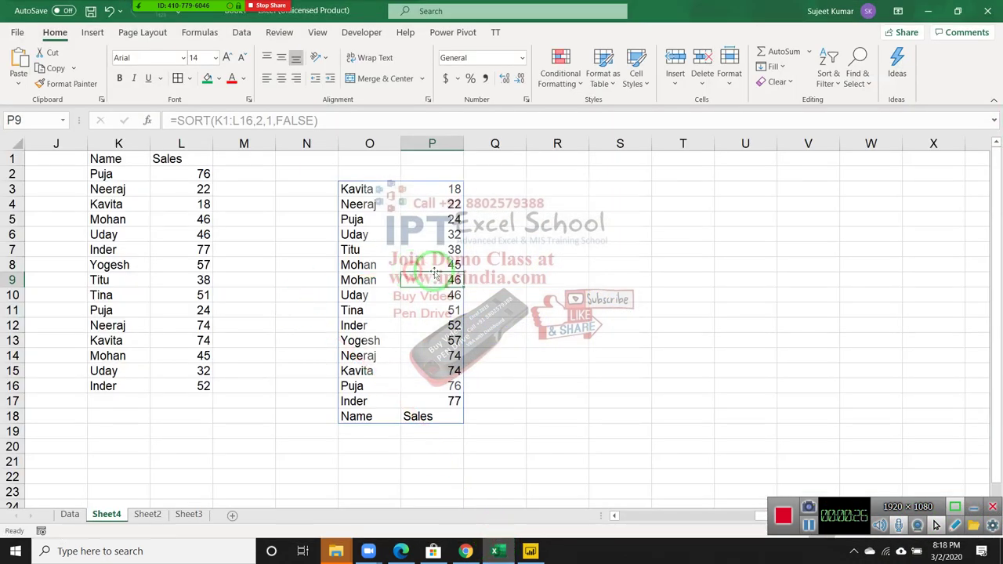
{"action": "left_click", "coordinate": [553, 264]}
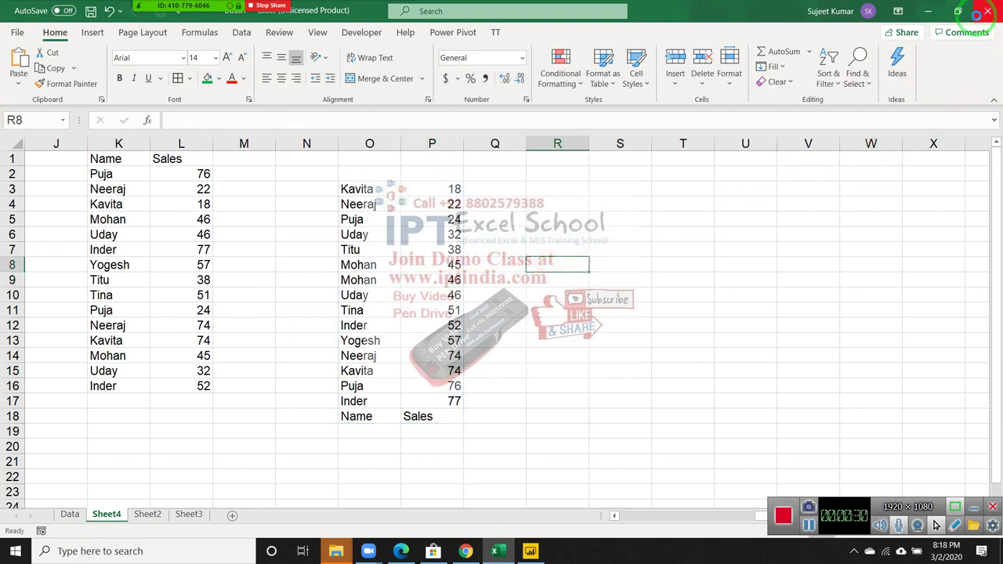
Cancel closing the workbook at the save prompt, then go from the Data sheet to the File start page.
{"action": "left_click", "coordinate": [986, 14]}
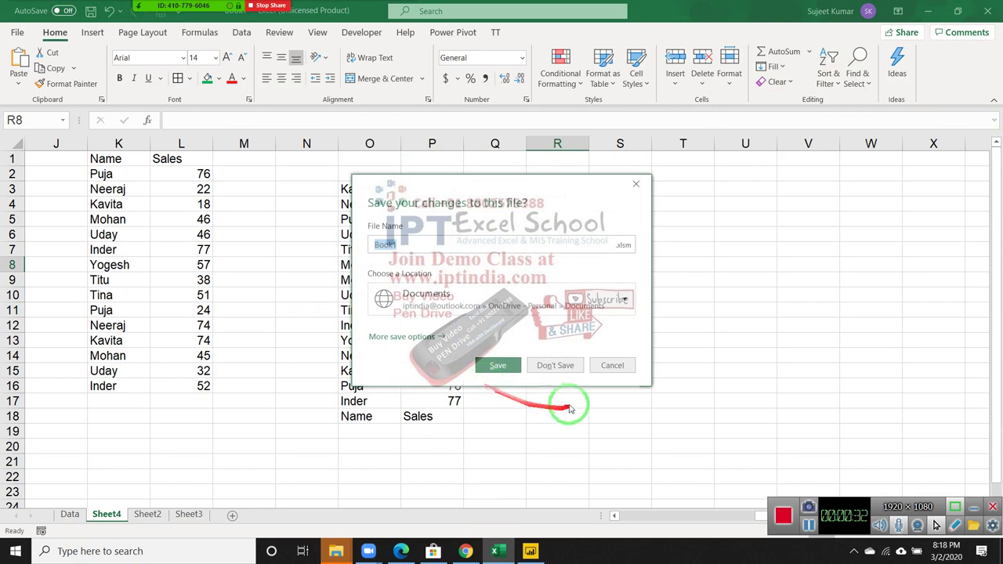
{"action": "key", "text": "Escape"}
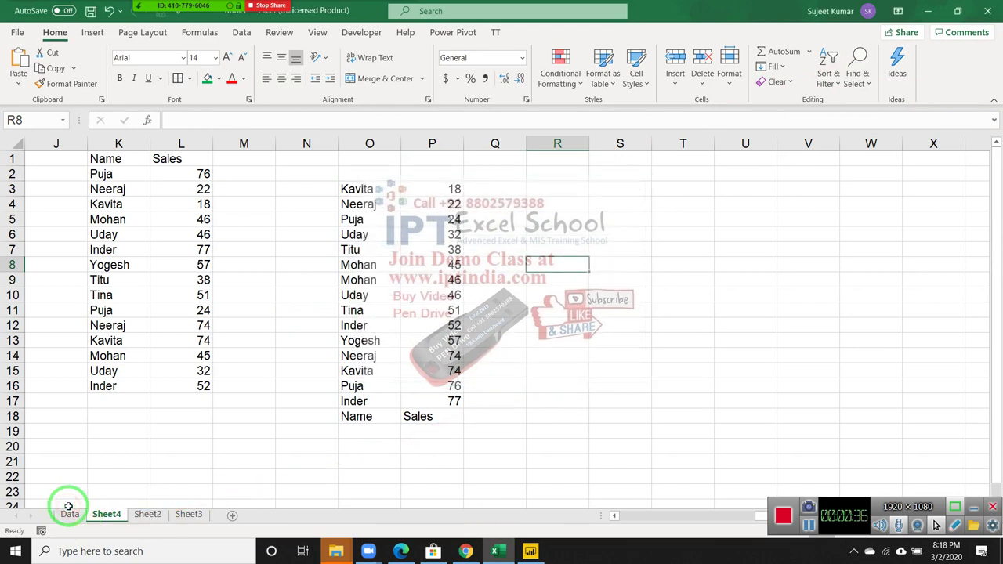
{"action": "left_click", "coordinate": [69, 514]}
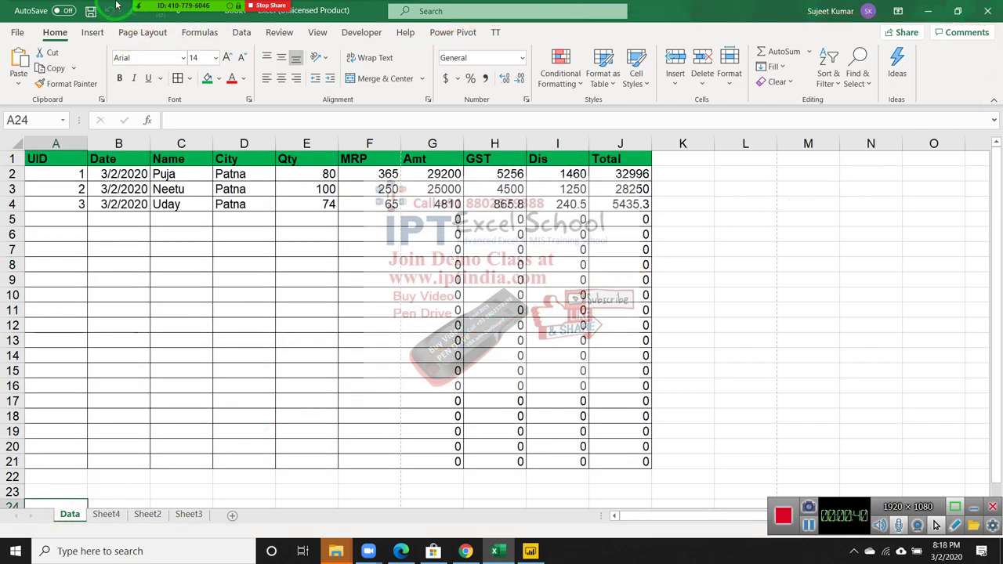
{"action": "left_click", "coordinate": [24, 35]}
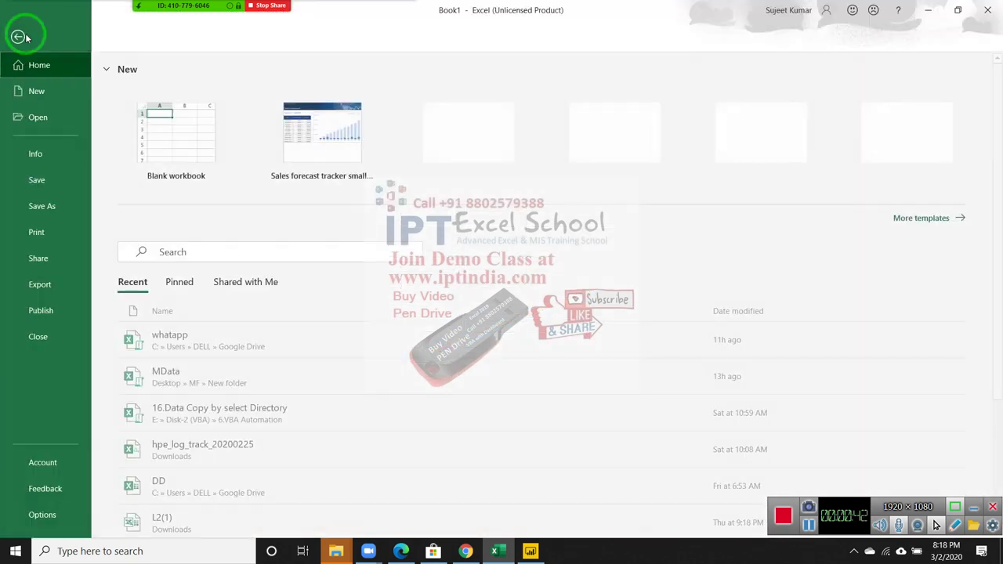
Open MData from the Recent list and dismiss the Subscription Expired and Security Warning bars.
{"action": "left_click", "coordinate": [43, 123]}
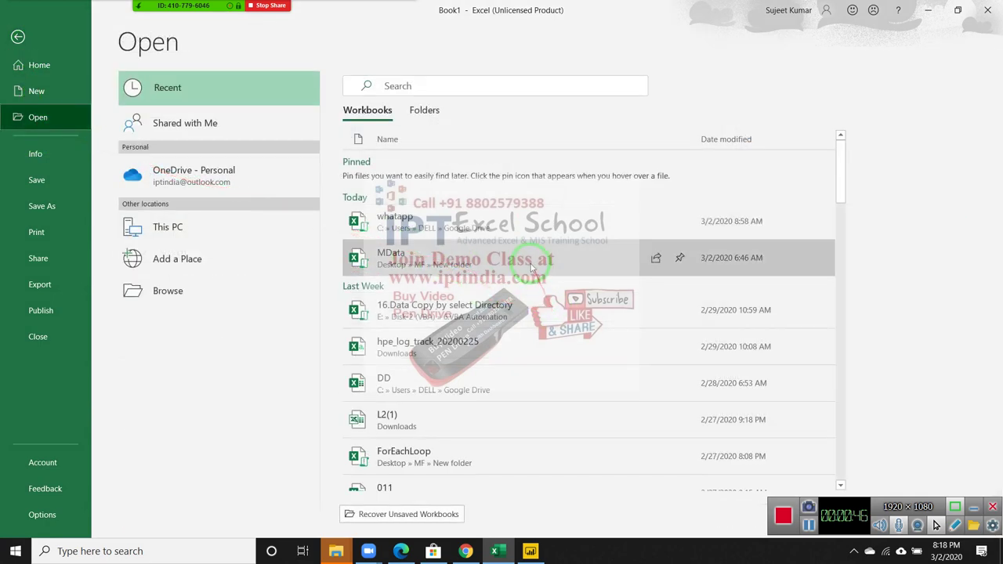
{"action": "left_click", "coordinate": [533, 267]}
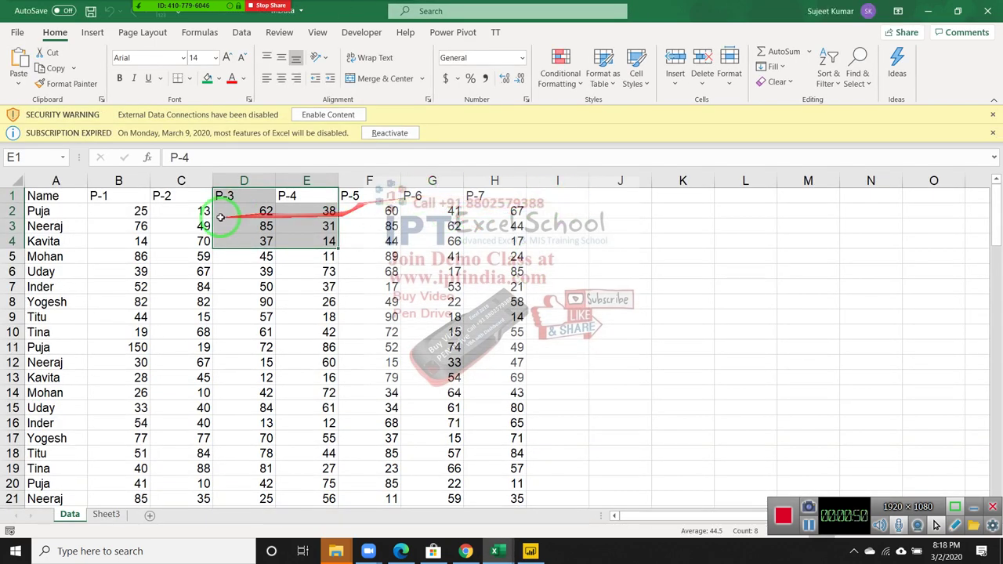
{"action": "left_click", "coordinate": [135, 287]}
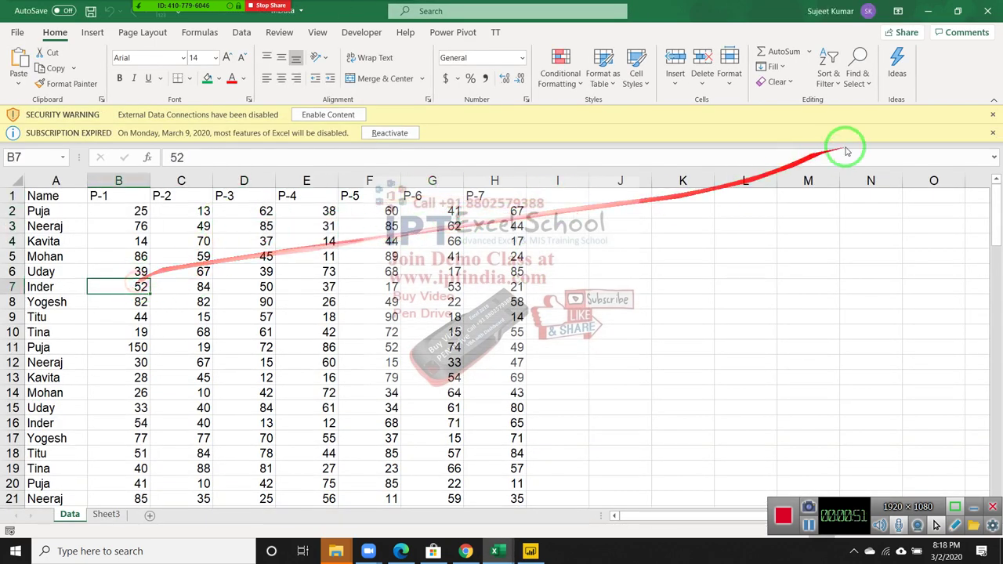
{"action": "left_click", "coordinate": [993, 133]}
{"action": "left_click_drag", "start_coordinate": [994, 119], "coordinate": [941, 134]}
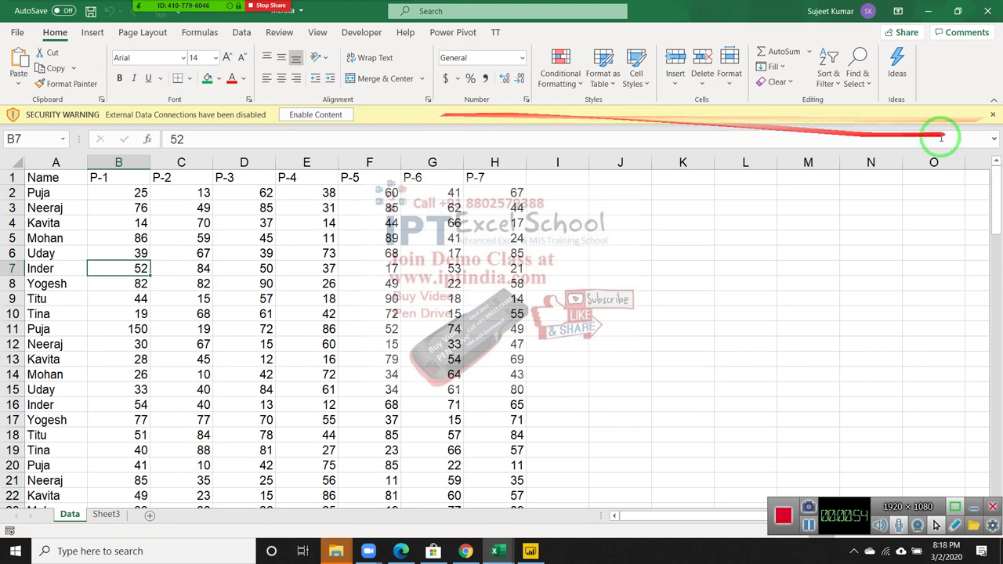
{"action": "left_click", "coordinate": [989, 115]}
Glance at the blank Sheet3, then return to the Data sheet and select a cell in the table.
{"action": "left_click", "coordinate": [381, 219]}
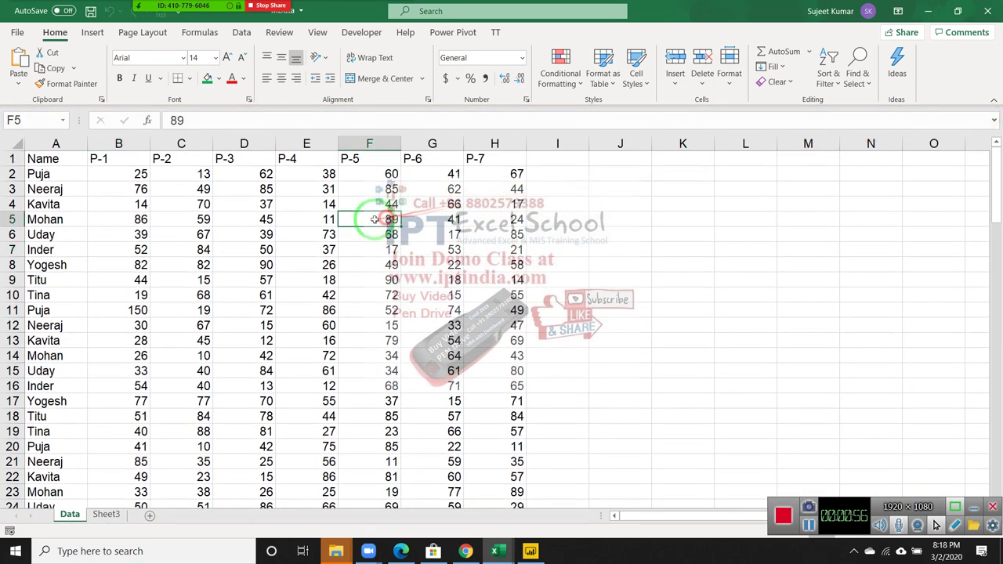
{"action": "left_click", "coordinate": [106, 514]}
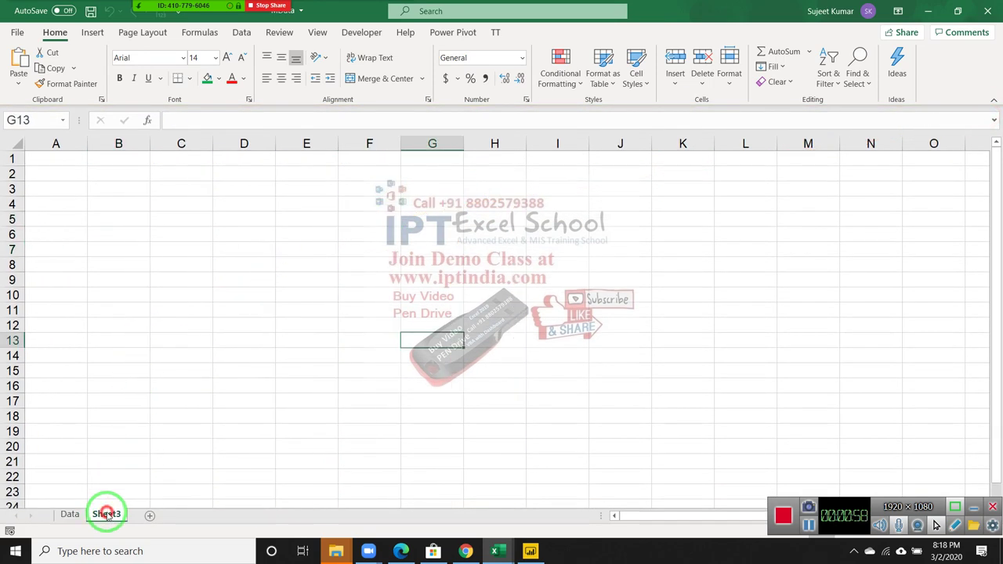
{"action": "left_click", "coordinate": [70, 514]}
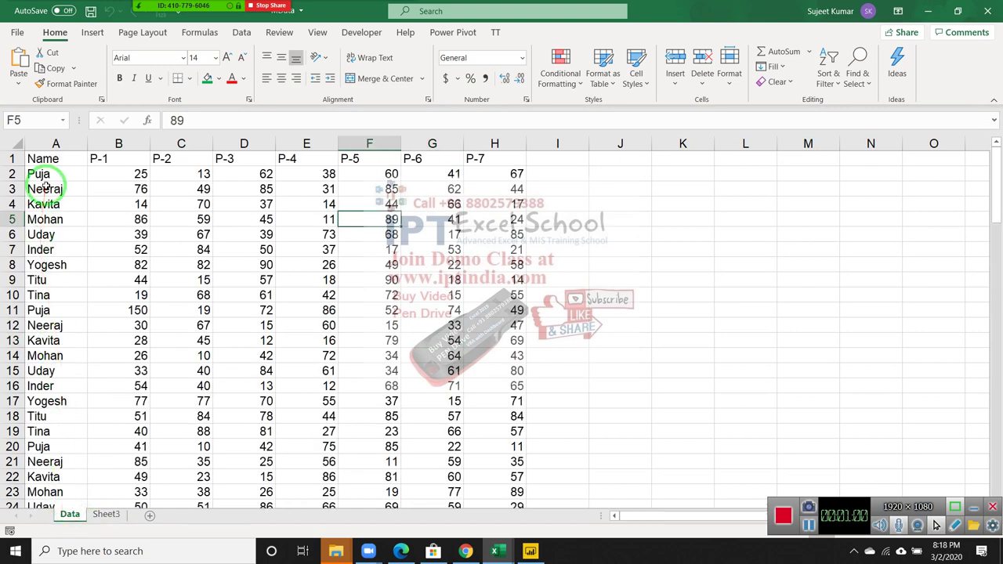
{"action": "left_click", "coordinate": [45, 189]}
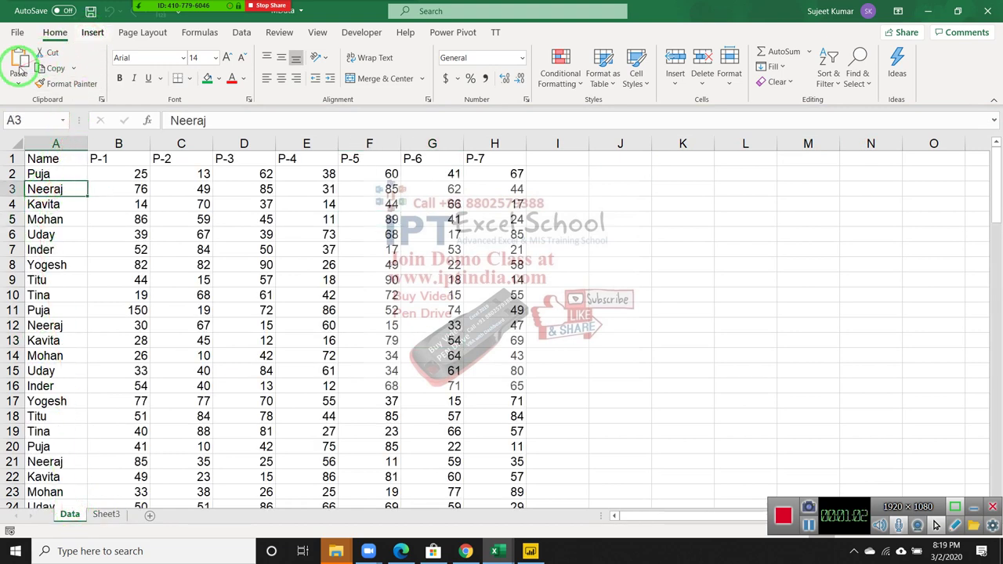
Insert a PivotTable on a new sheet with Name in Rows and Sum of P-1 in Values.
{"action": "key", "text": "alt+n"}
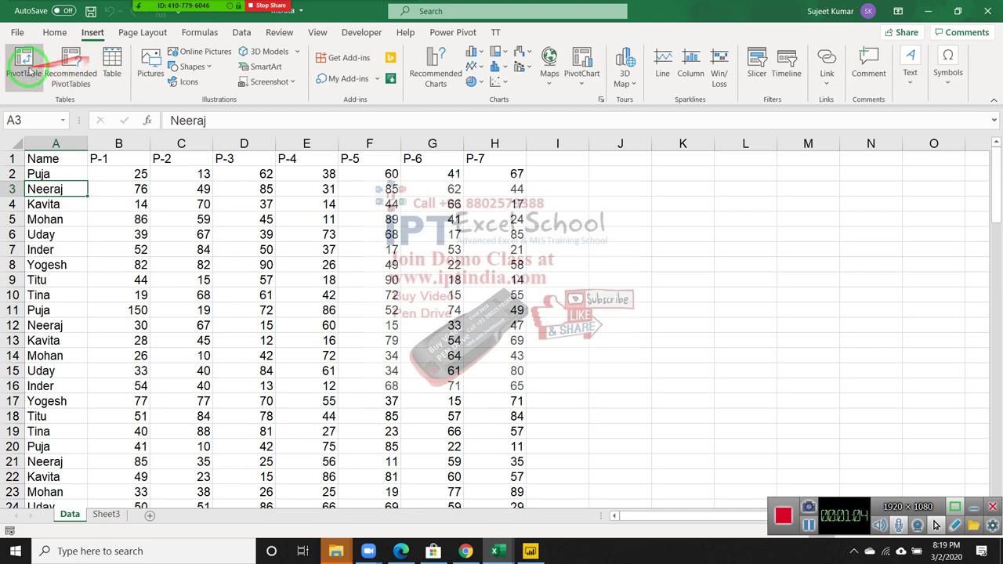
{"action": "left_click", "coordinate": [24, 63]}
{"action": "left_click", "coordinate": [680, 391]}
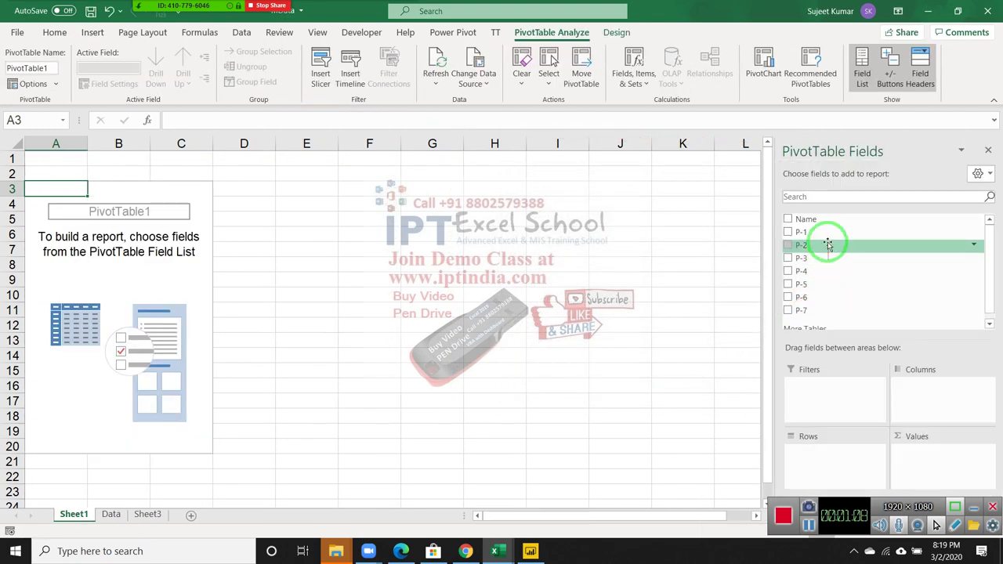
{"action": "left_click_drag", "start_coordinate": [821, 220], "coordinate": [830, 451]}
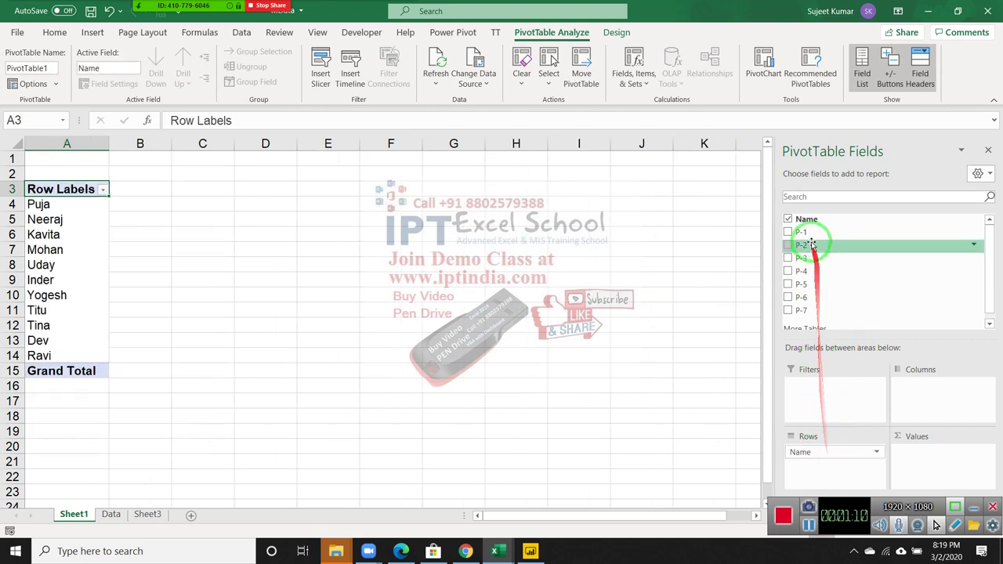
{"action": "left_click_drag", "start_coordinate": [801, 232], "coordinate": [922, 461]}
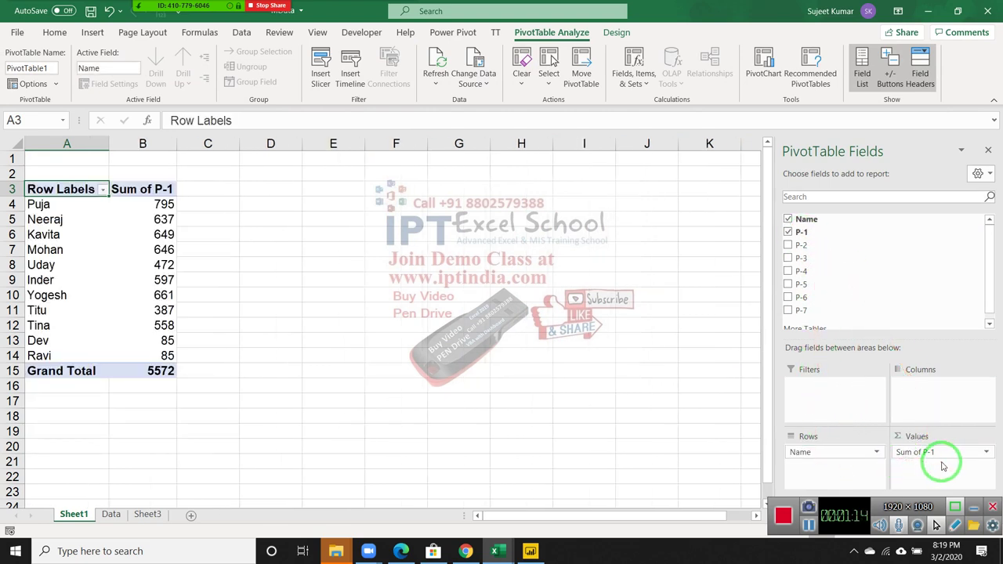
{"action": "left_click", "coordinate": [113, 513]}
Enter a new name in the first empty row, A107, below the Data table.
{"action": "left_click", "coordinate": [64, 459]}
{"action": "key", "text": "ctrl+Down"}
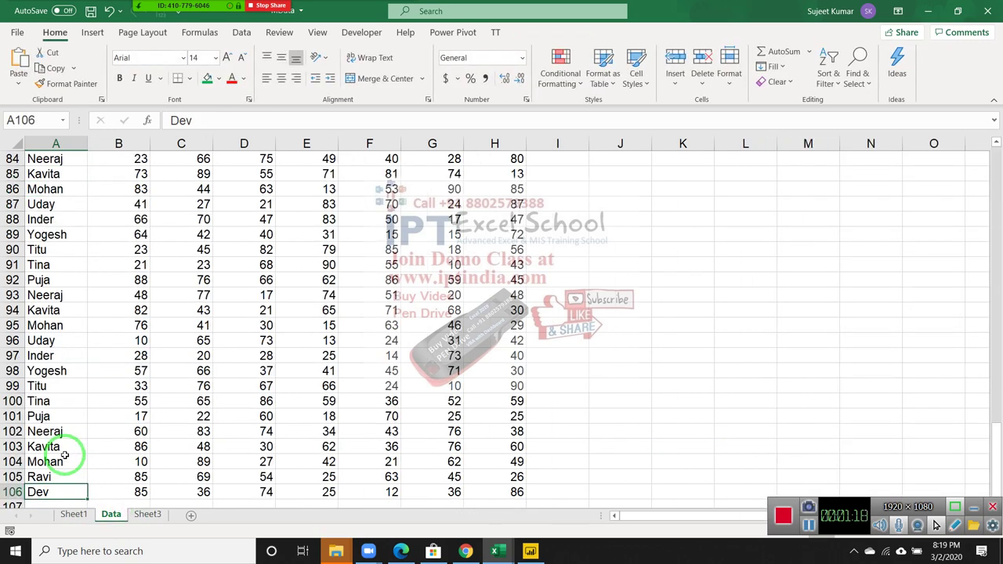
{"action": "key", "text": "Down"}
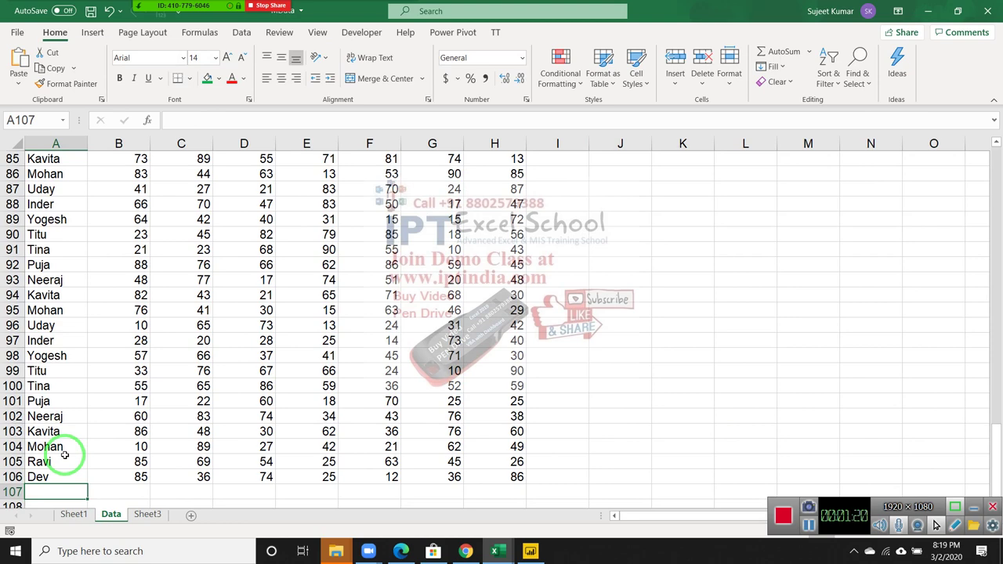
{"action": "type", "text": "Ravi"}
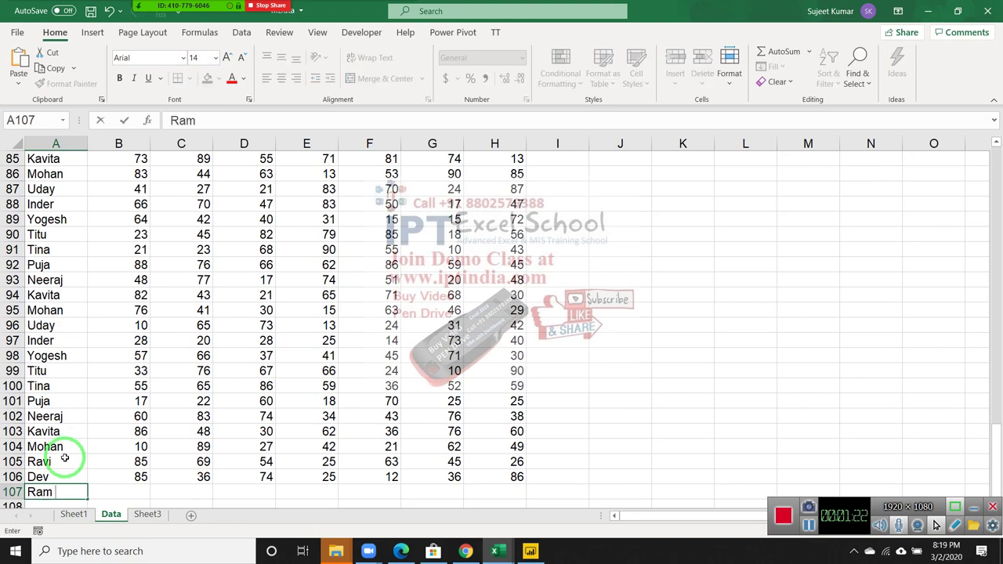
{"action": "type", "text": "Sharma"}
{"action": "key", "text": "Return"}
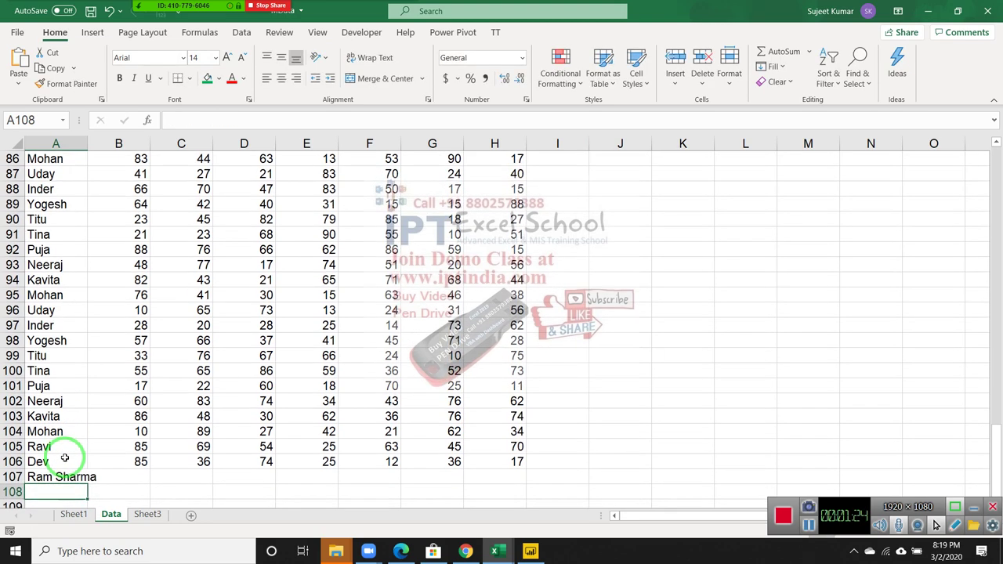
Copy row 106's figures down into the new row 107 with Ctrl+D.
{"action": "key", "text": "Up"}
{"action": "key", "text": "Right"}
{"action": "key", "text": "Right"}
{"action": "key", "text": "Up"}
{"action": "key", "text": "Left"}
{"action": "key", "text": "shift+Right"}
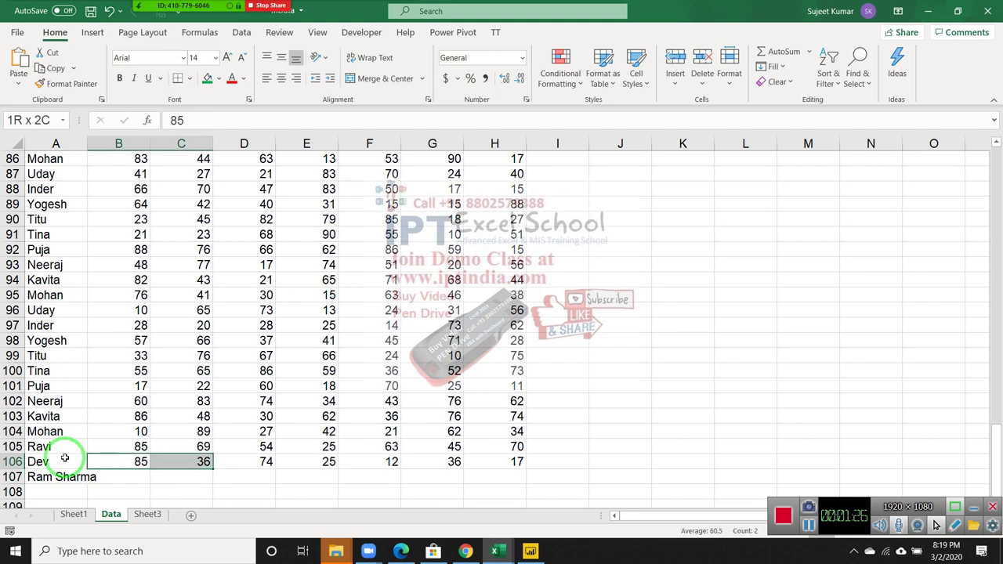
{"action": "key", "text": "shift+Right"}
{"action": "key", "text": "shift+Right"}
{"action": "key", "text": "shift+Right"}
{"action": "key", "text": "shift+Right"}
{"action": "key", "text": "shift+Right"}
{"action": "key", "text": "shift+Right"}
{"action": "key", "text": "shift+Down"}
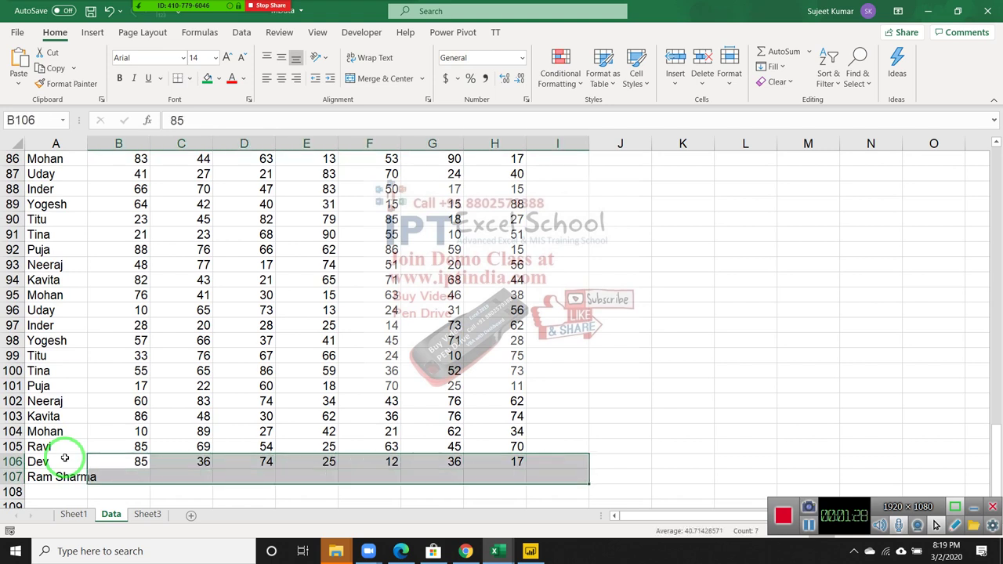
{"action": "key", "text": "ctrl+d"}
{"action": "left_click", "coordinate": [74, 515]}
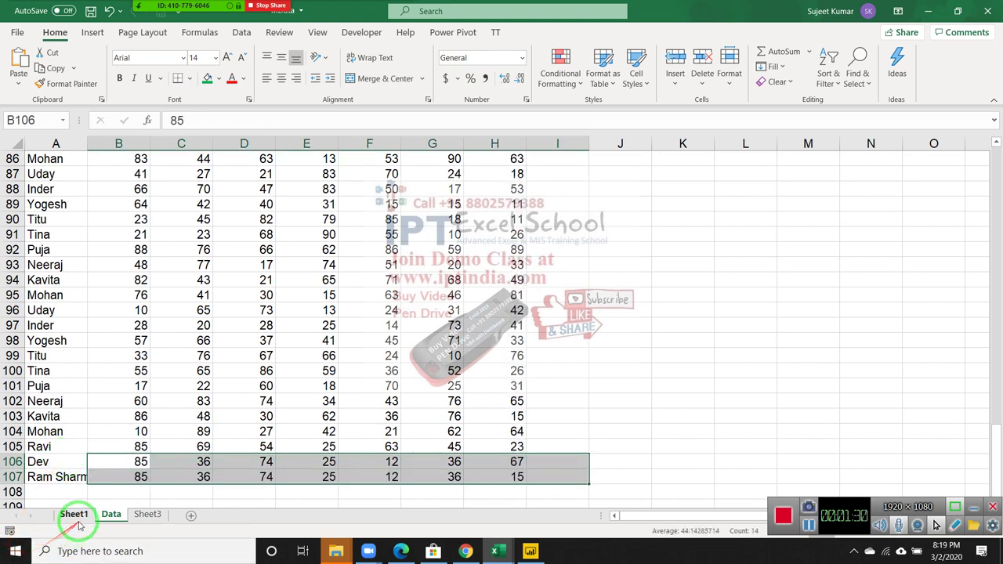
Refresh the Sheet1 pivot table, then return to the Data sheet.
{"action": "right_click", "coordinate": [111, 306]}
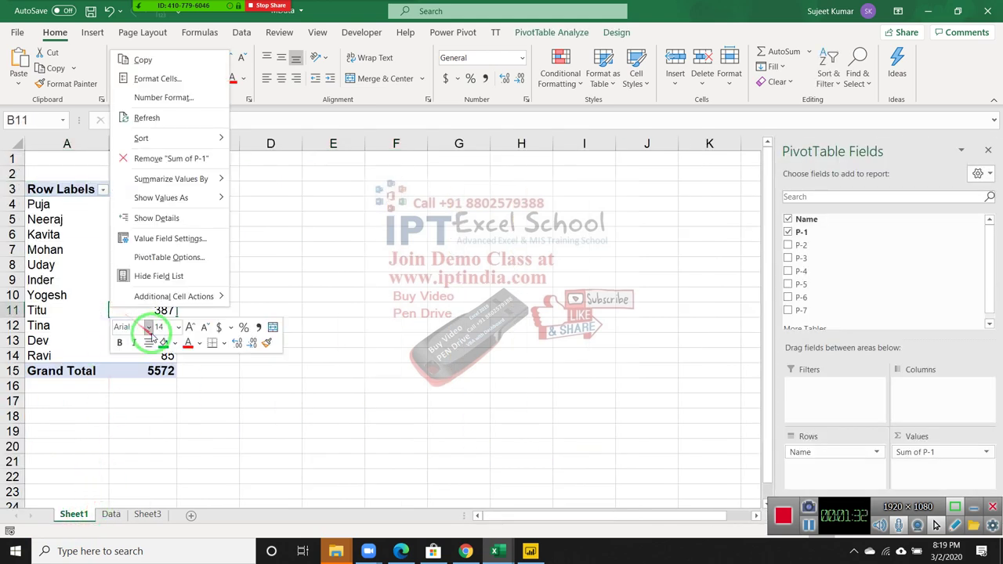
{"action": "left_click", "coordinate": [145, 118]}
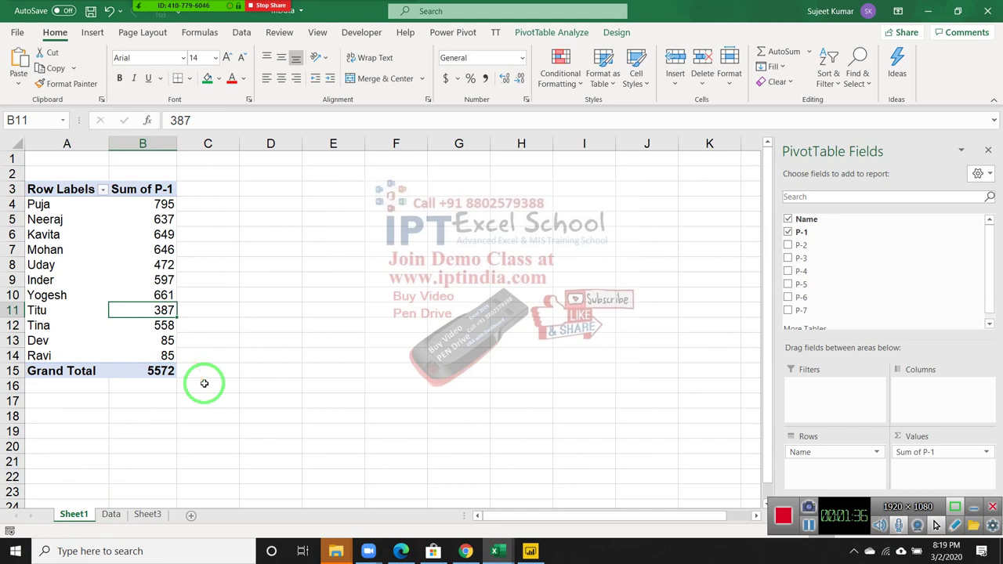
{"action": "left_click", "coordinate": [110, 515]}
Replace column H's RANDBETWEEN formulas with pasted values, then return to Sheet1.
{"action": "scroll", "coordinate": [24, 435], "scroll_direction": "down", "scroll_amount": 1}
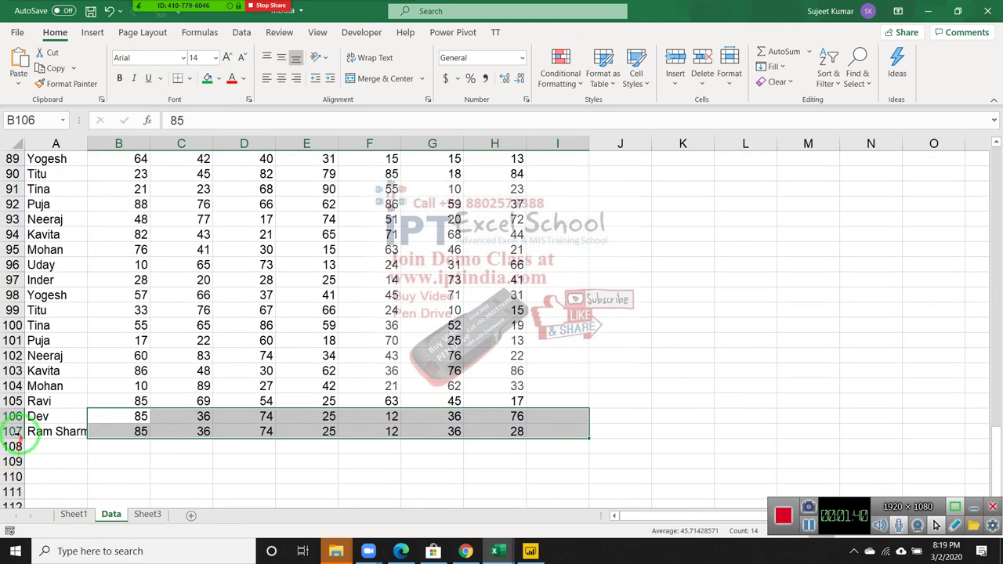
{"action": "left_click_drag", "start_coordinate": [14, 420], "coordinate": [14, 420]}
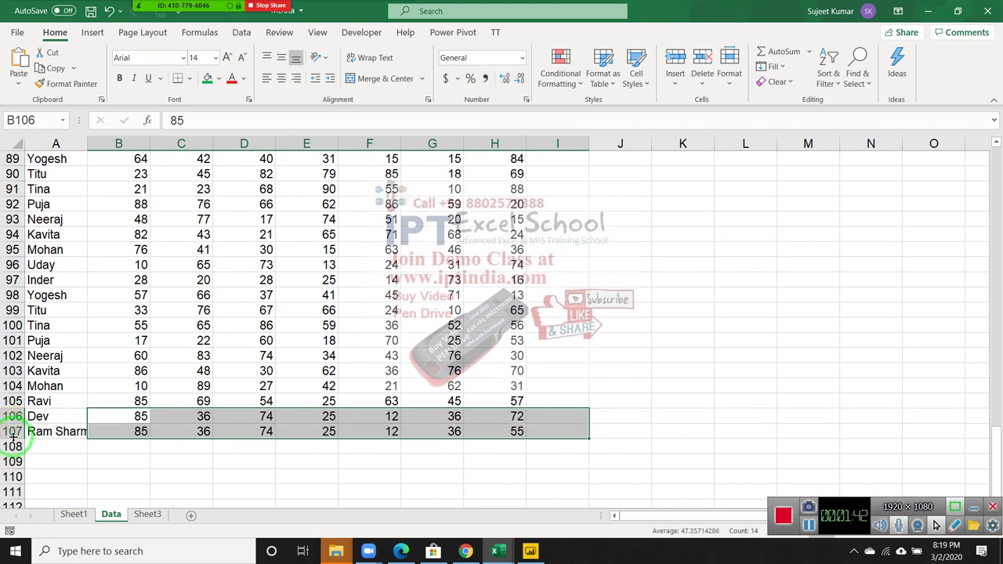
{"action": "left_click", "coordinate": [484, 145]}
{"action": "key", "text": "ctrl+c"}
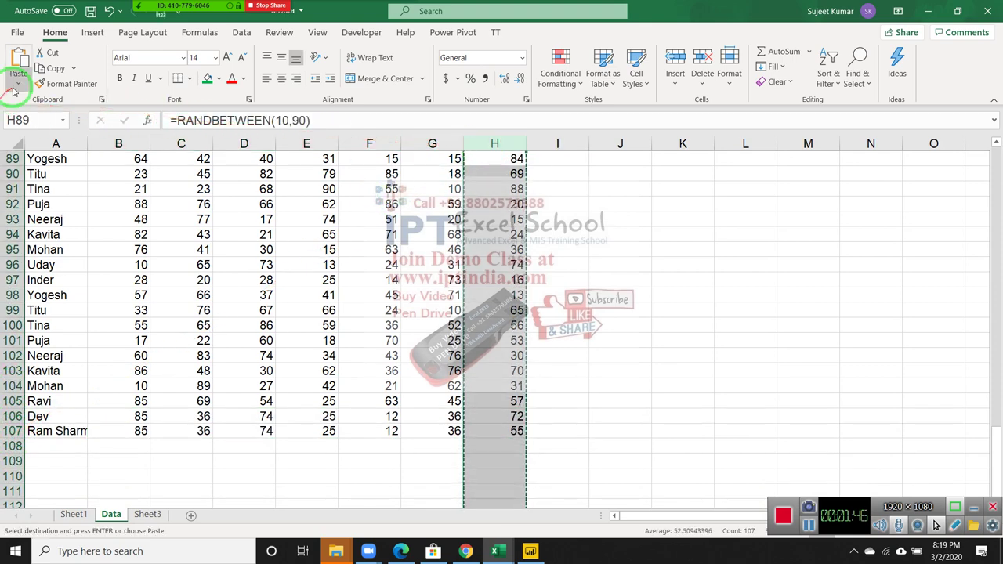
{"action": "left_click", "coordinate": [19, 82]}
{"action": "left_click", "coordinate": [16, 182]}
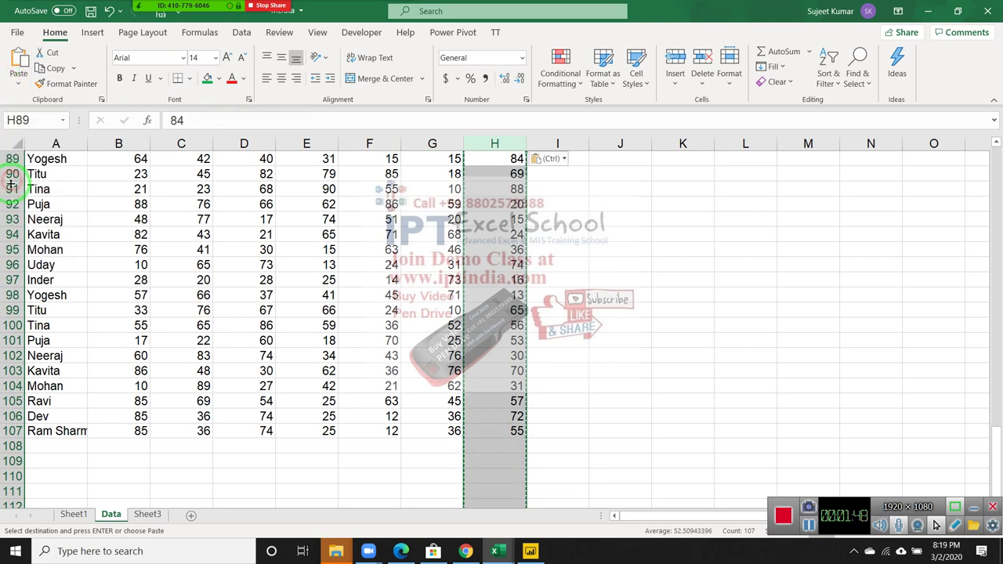
{"action": "left_click", "coordinate": [180, 248]}
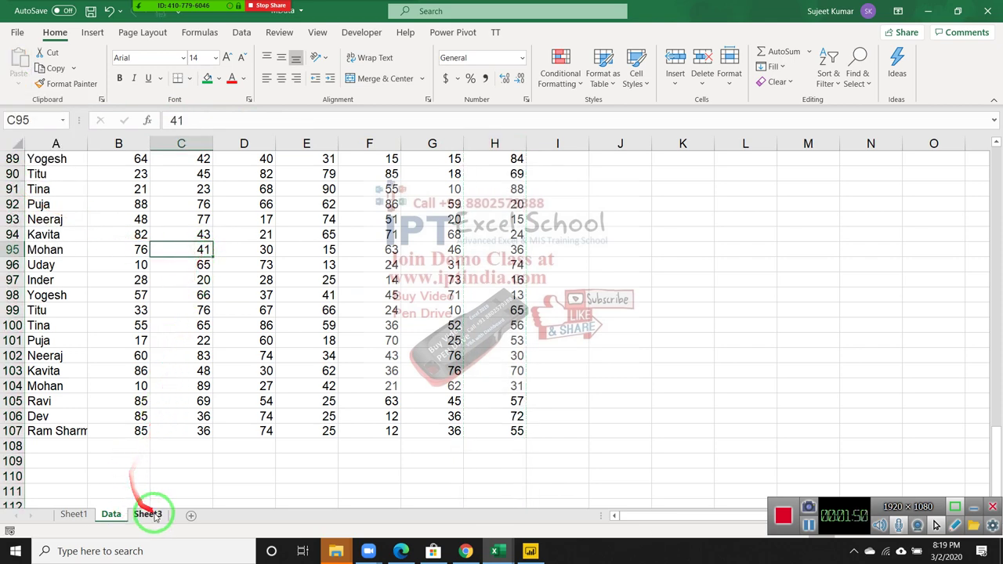
{"action": "left_click", "coordinate": [78, 514]}
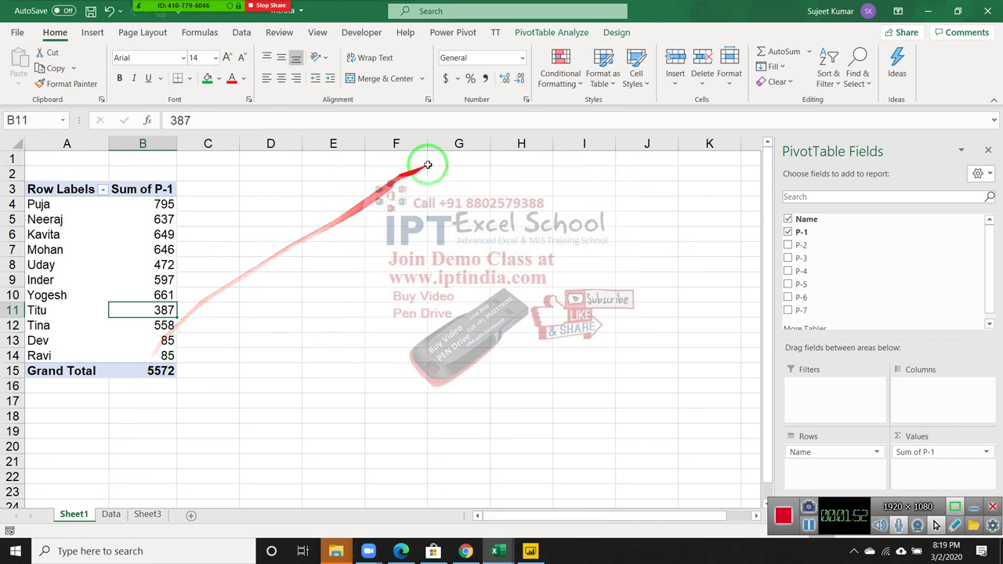
Use Change Data Source to set the pivot's source range to Data!$A$1:$H$106.
{"action": "left_click", "coordinate": [469, 34]}
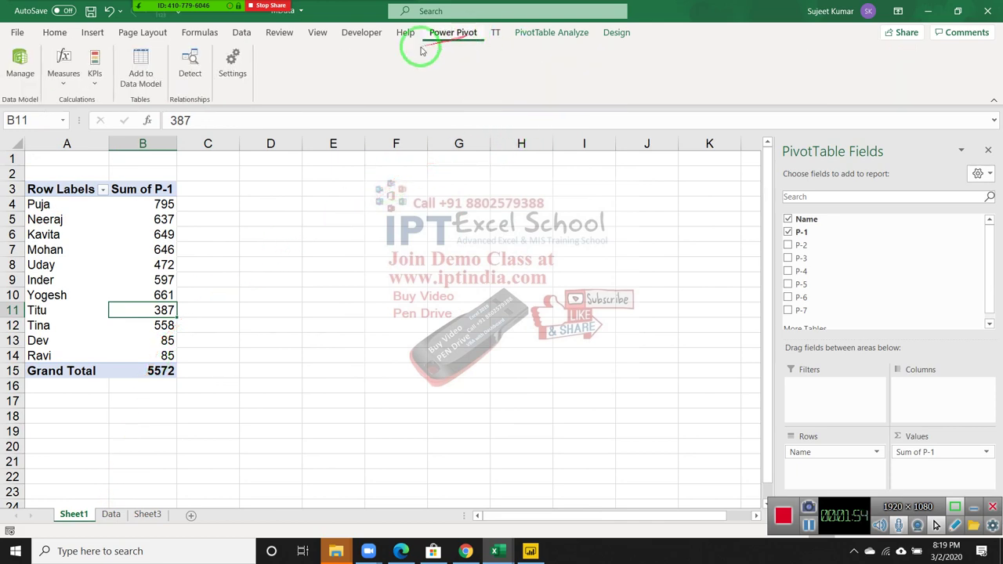
{"action": "left_click", "coordinate": [529, 37]}
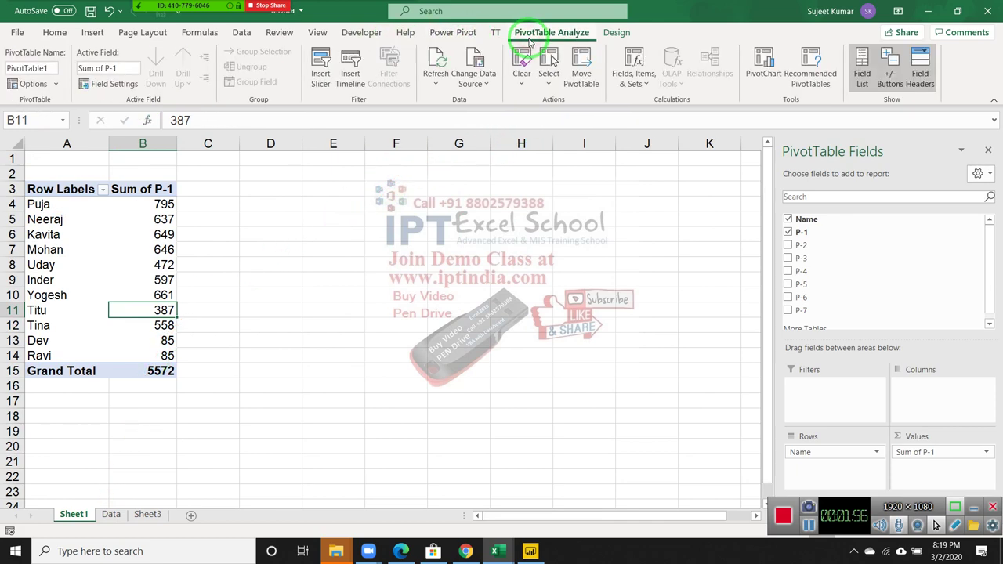
{"action": "left_click", "coordinate": [468, 84]}
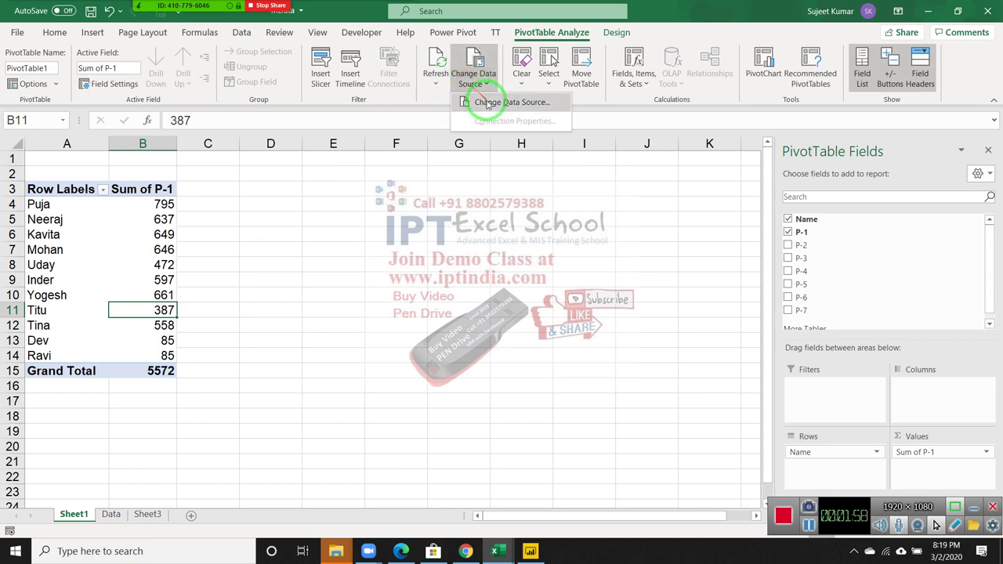
{"action": "left_click", "coordinate": [487, 105]}
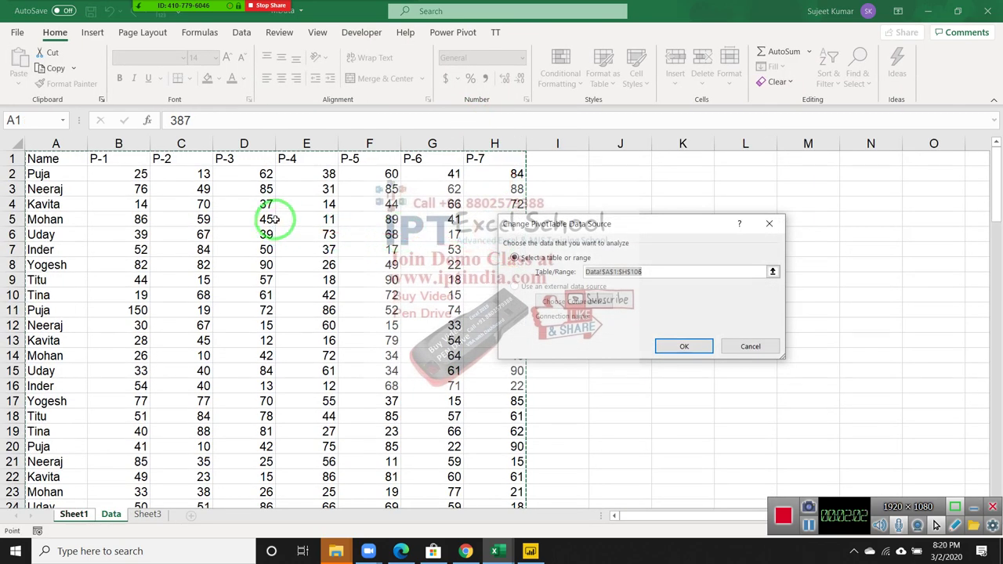
{"action": "key", "text": "Return"}
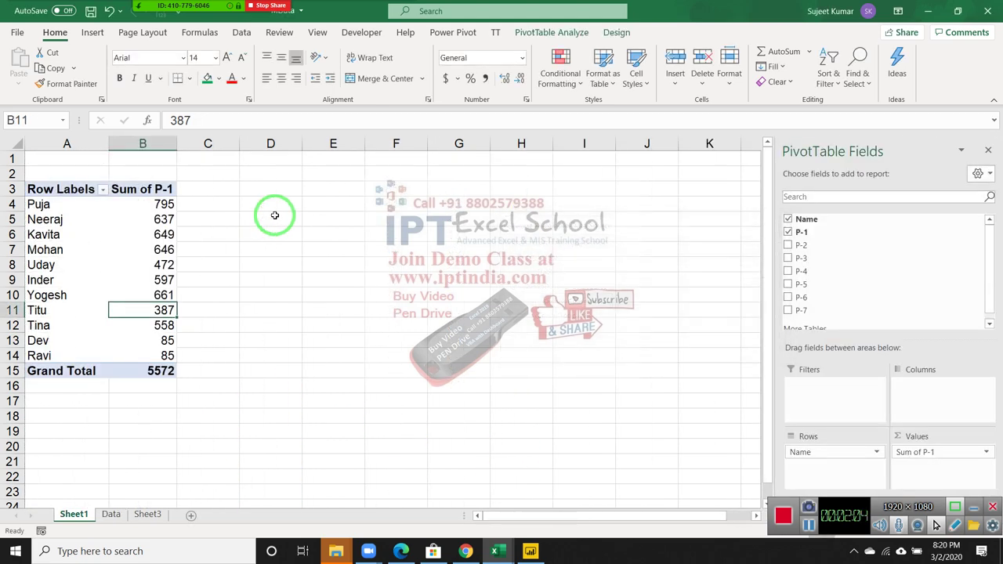
Delete Sheet1 and its pivot table, then switch to the empty Sheet3.
{"action": "right_click", "coordinate": [74, 515]}
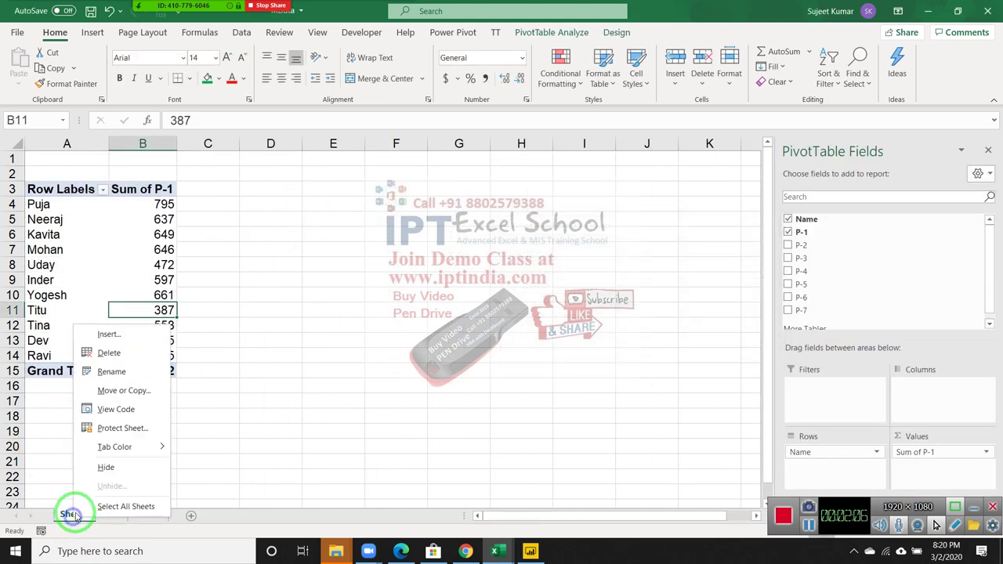
{"action": "left_click", "coordinate": [126, 353]}
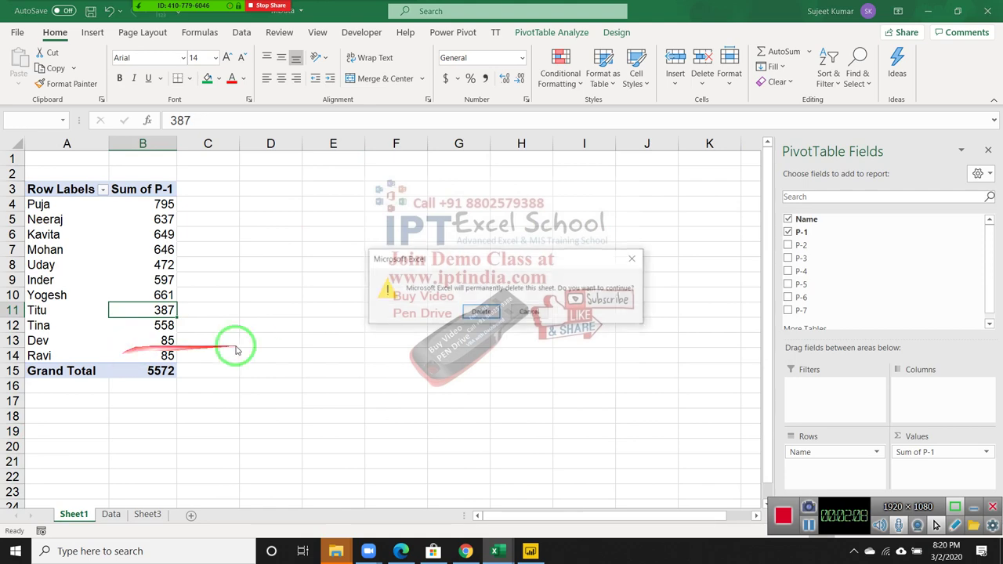
{"action": "left_click", "coordinate": [480, 311]}
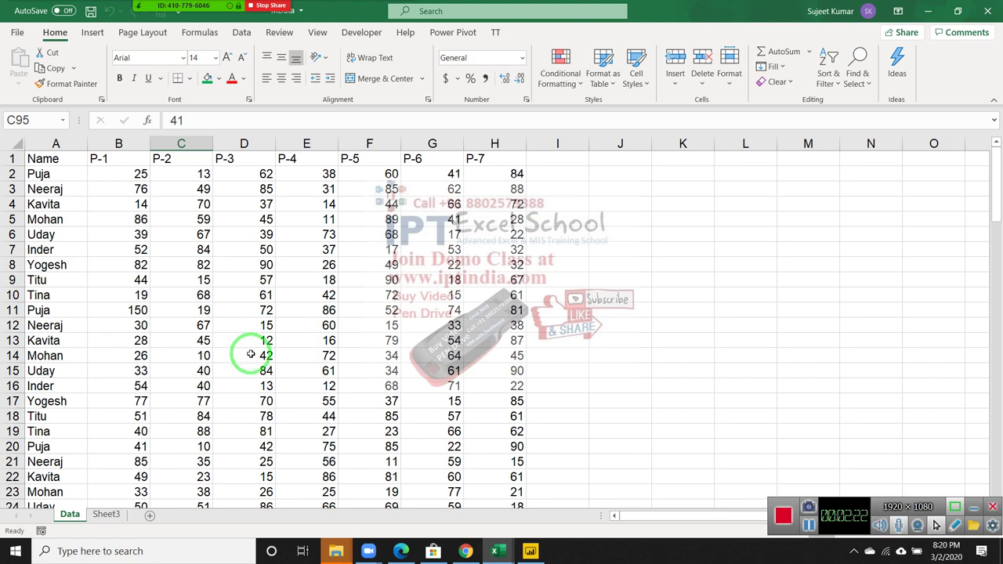
{"action": "left_click", "coordinate": [495, 251]}
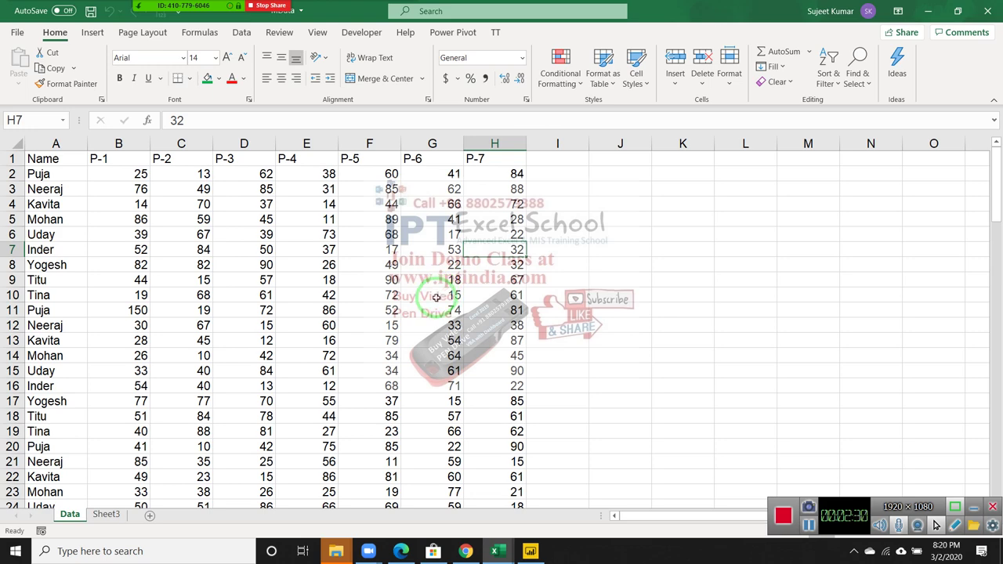
{"action": "scroll", "coordinate": [78, 500], "scroll_direction": "down", "scroll_amount": 2}
{"action": "left_click", "coordinate": [104, 517]}
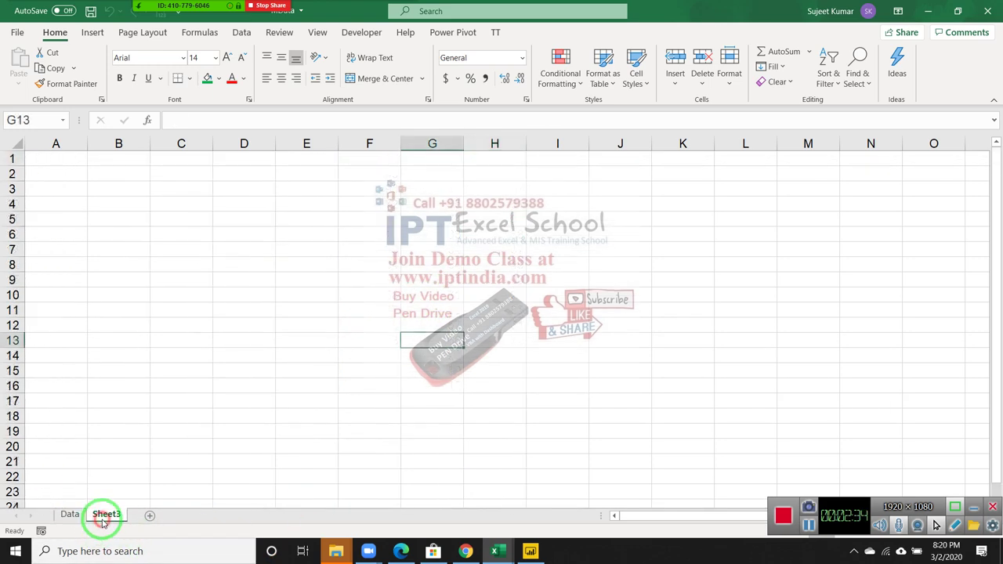
Start a PivotTable at Sheet3 A1 from an external data source, browsing for a connection file.
{"action": "left_click", "coordinate": [51, 163]}
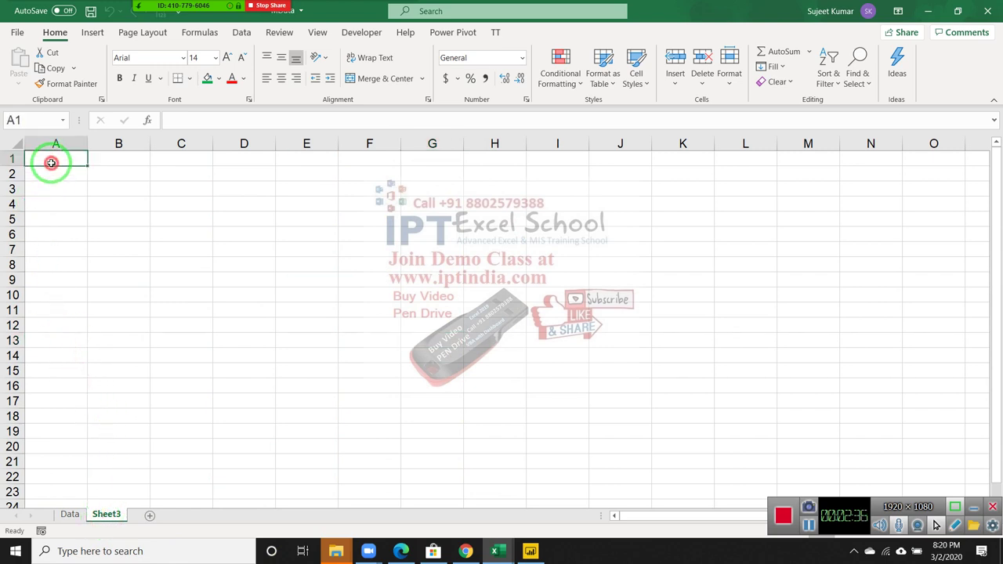
{"action": "left_click", "coordinate": [93, 34]}
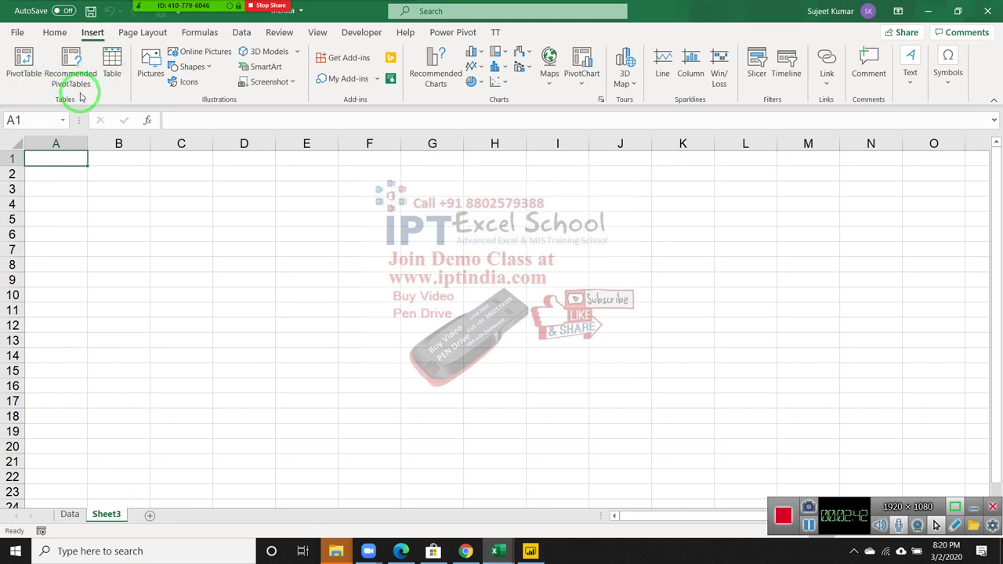
{"action": "left_click", "coordinate": [30, 85]}
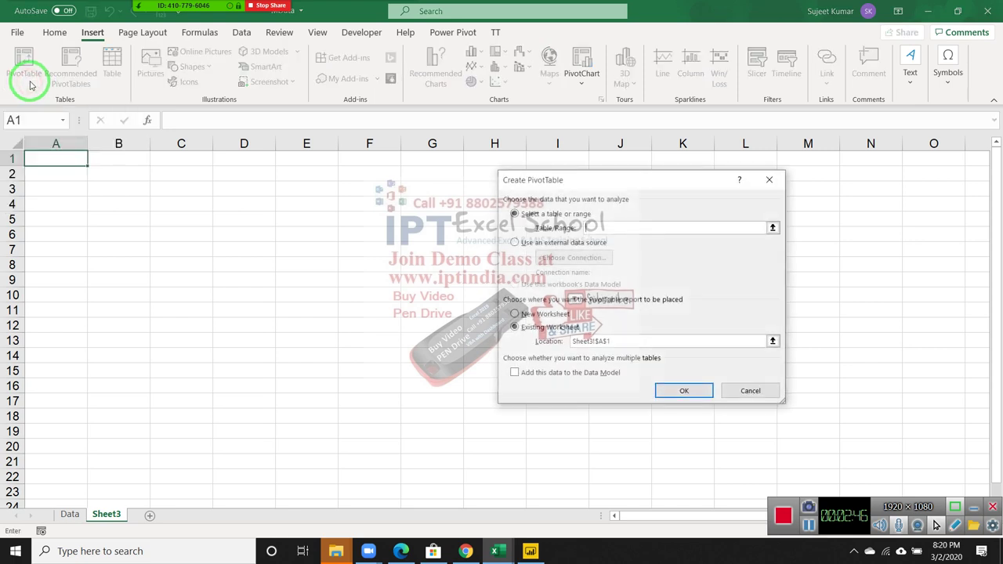
{"action": "left_click", "coordinate": [537, 243]}
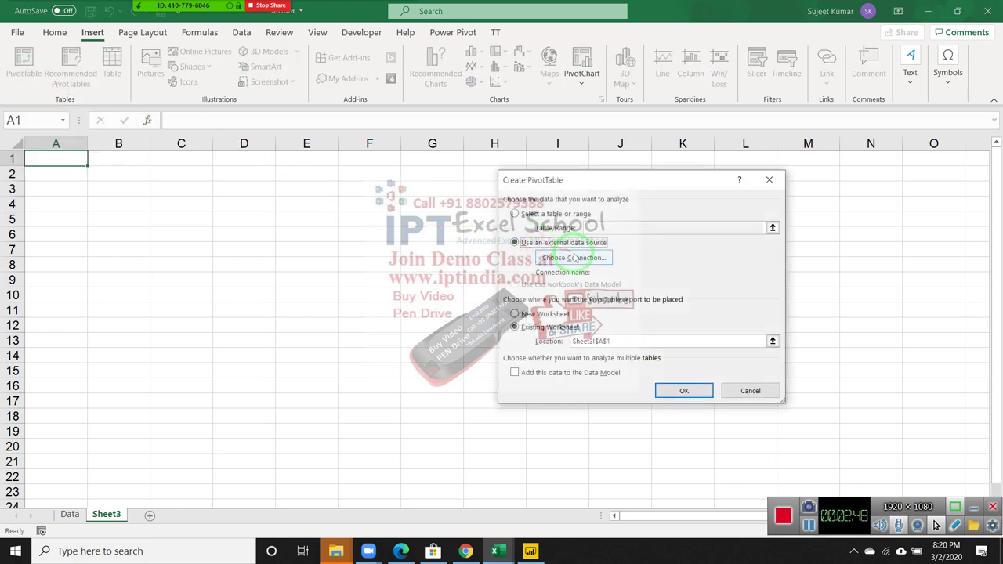
{"action": "left_click", "coordinate": [575, 257]}
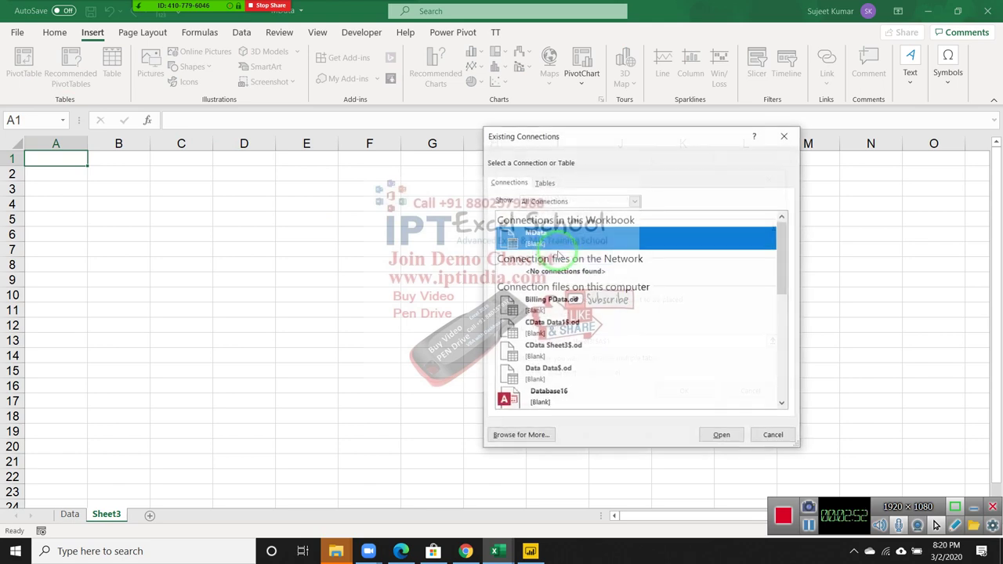
{"action": "left_click", "coordinate": [524, 434]}
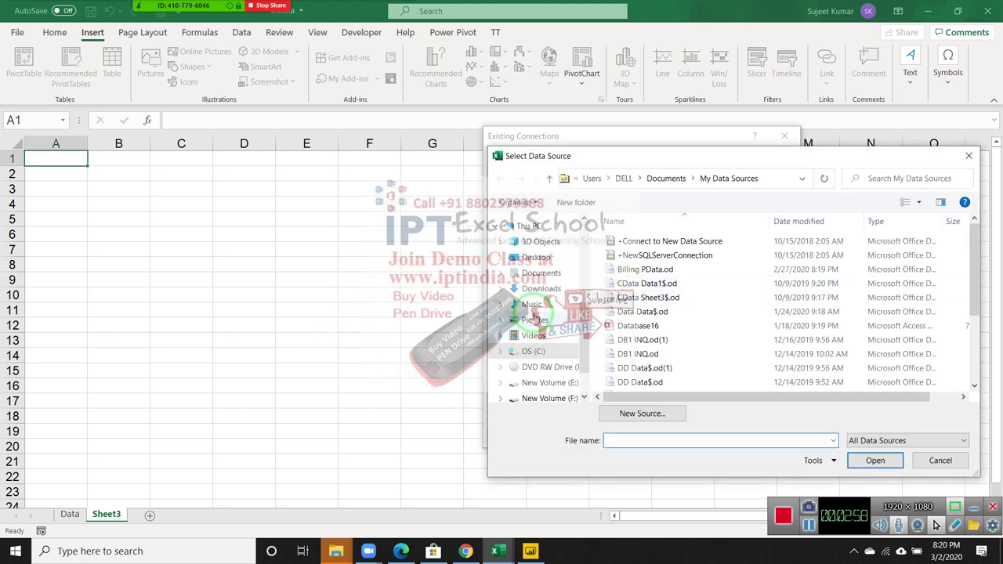
Open the MData workbook from Desktop\MF\New folder as the data source.
{"action": "left_click", "coordinate": [535, 258]}
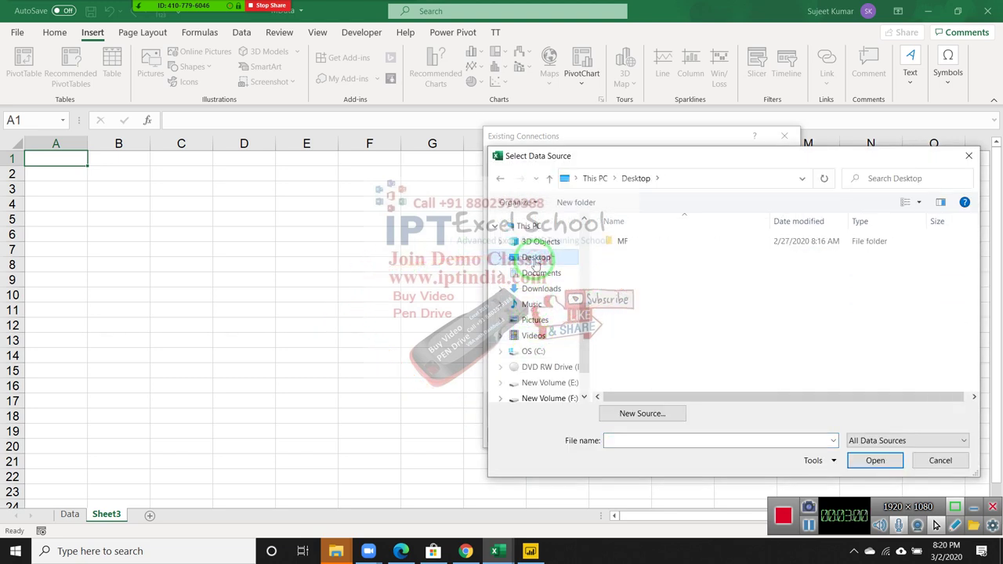
{"action": "left_click", "coordinate": [652, 243]}
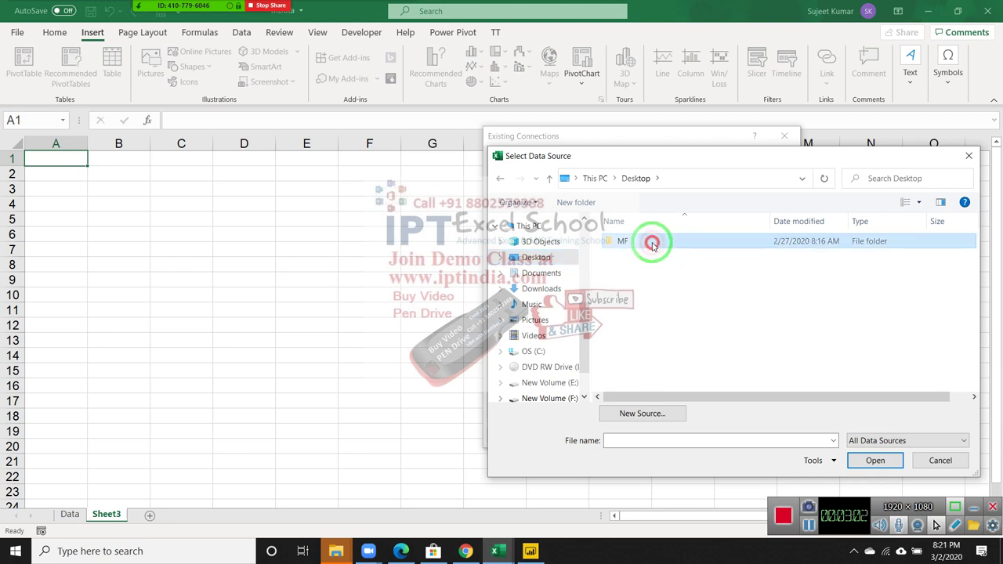
{"action": "double_click", "coordinate": [652, 243]}
{"action": "double_click", "coordinate": [649, 241]}
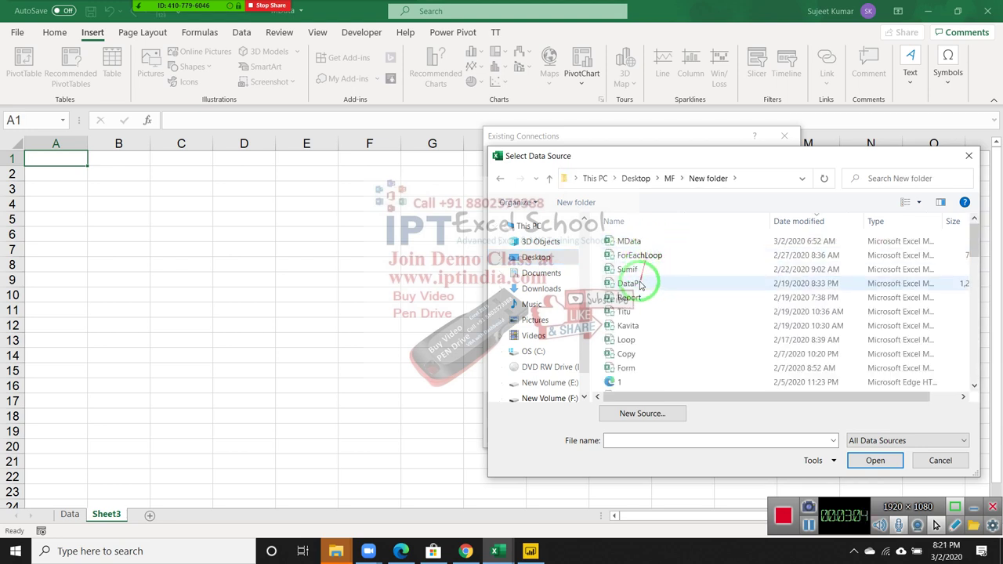
{"action": "left_click", "coordinate": [631, 241]}
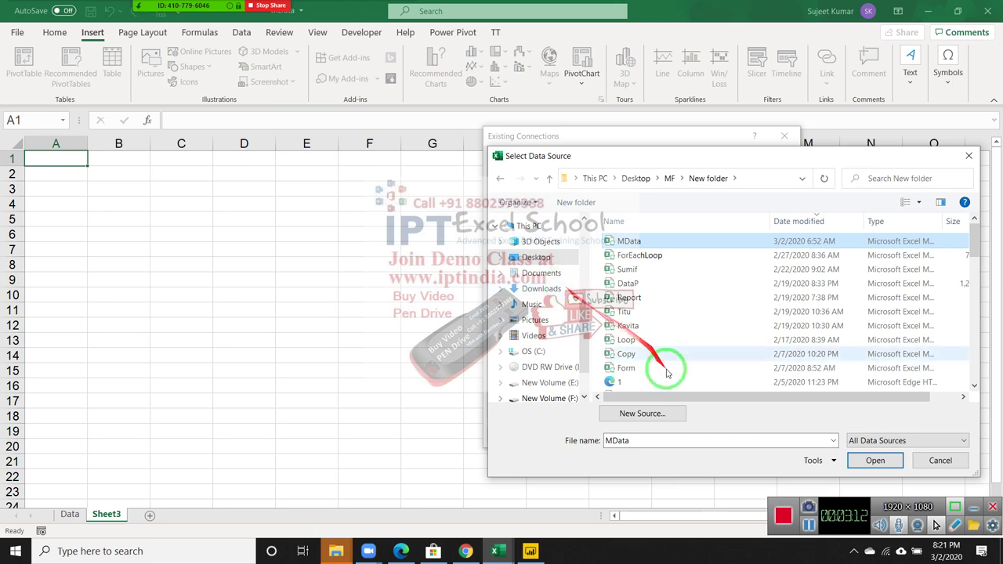
{"action": "left_click", "coordinate": [871, 462]}
{"action": "left_click", "coordinate": [872, 462]}
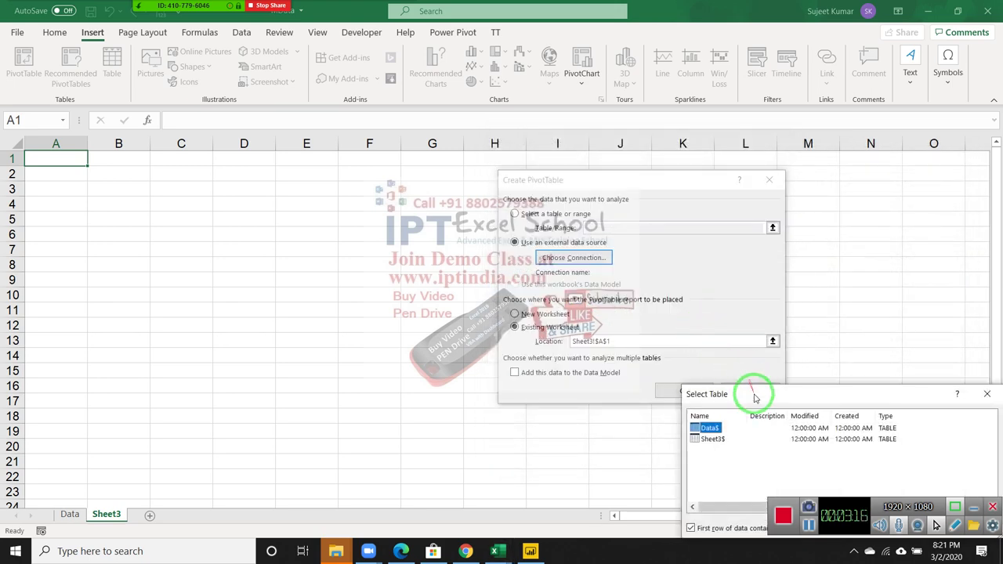
Pick the Data$ table and create the pivot table at Sheet3 A1.
{"action": "left_click_drag", "start_coordinate": [755, 396], "coordinate": [640, 302]}
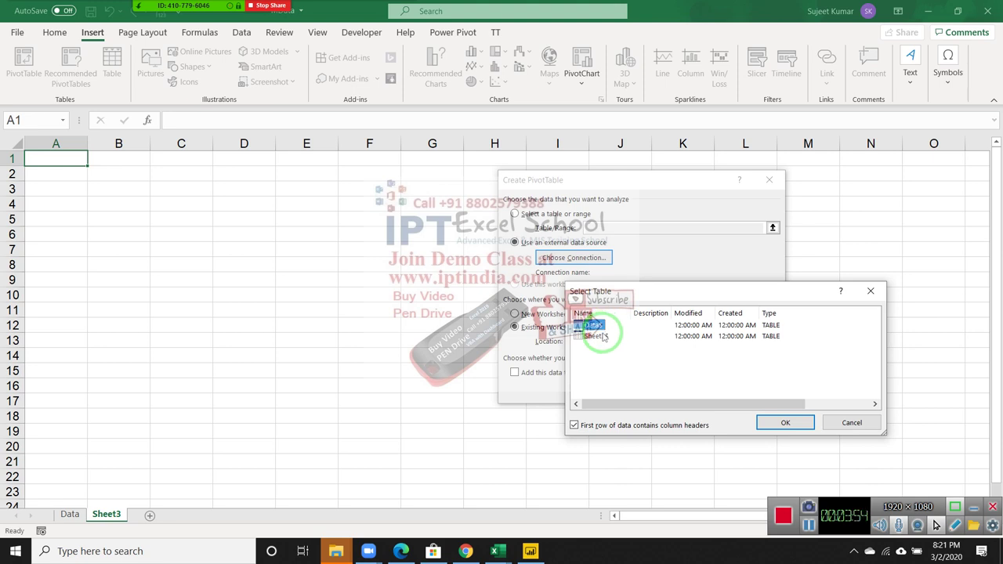
{"action": "left_click", "coordinate": [775, 423]}
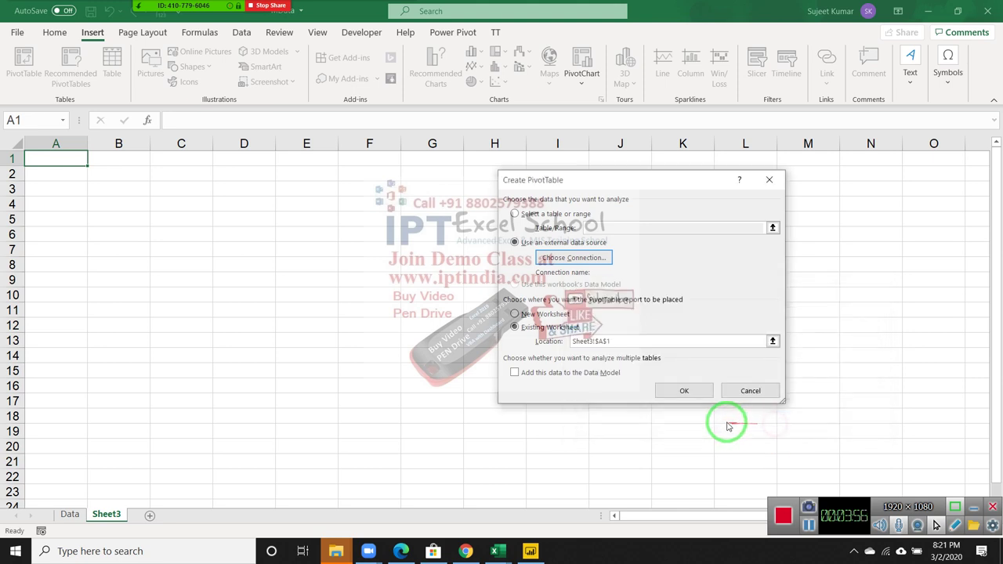
{"action": "left_click", "coordinate": [694, 394]}
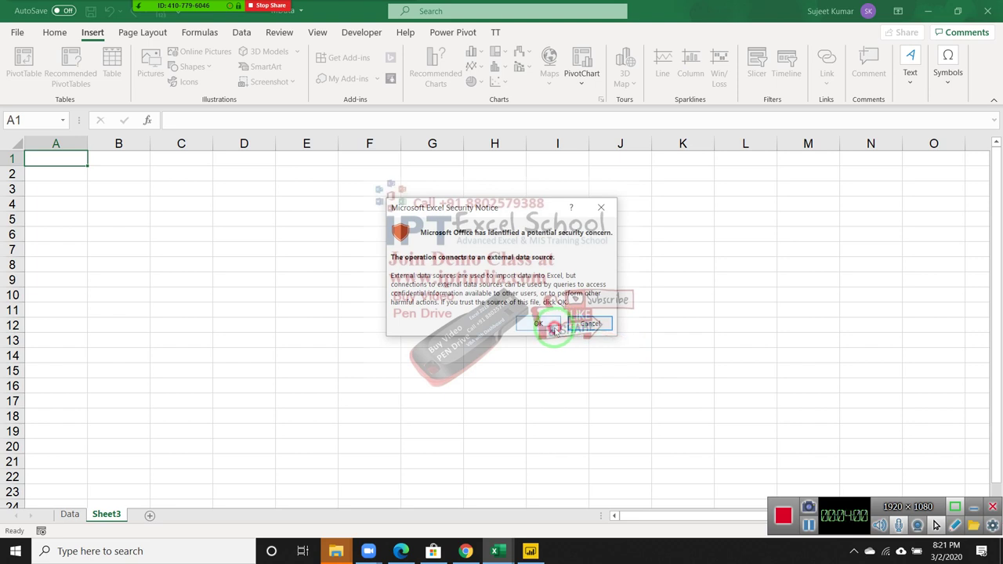
Accept the security notice, then put Name in Rows and Sum of P-1 in Values, totalling 5657.
{"action": "left_click", "coordinate": [554, 326]}
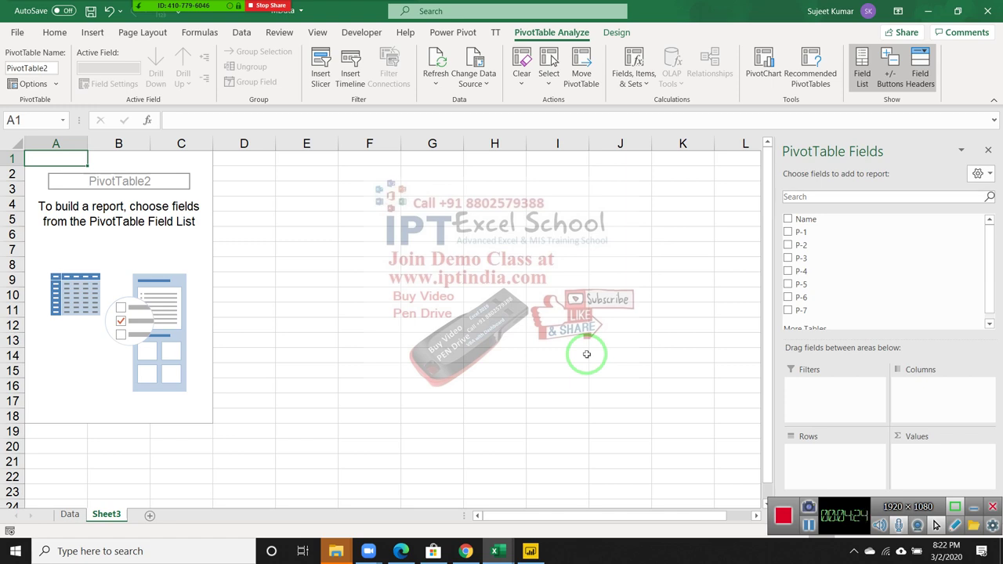
{"action": "mouse_move", "coordinate": [808, 219]}
{"action": "left_mouse_down"}
{"action": "mouse_move", "coordinate": [777, 229]}
{"action": "mouse_move", "coordinate": [831, 451]}
{"action": "left_mouse_up"}
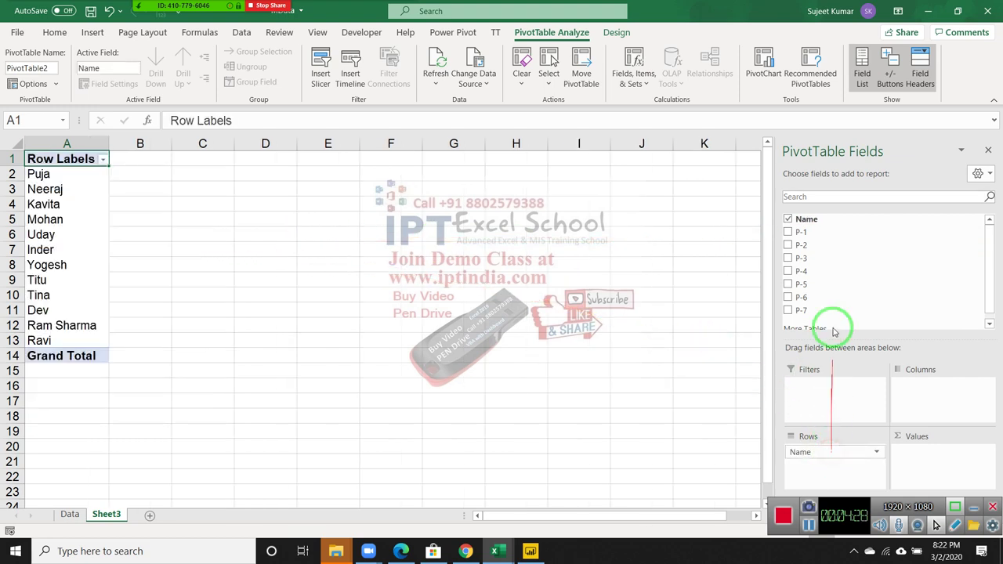
{"action": "left_click_drag", "start_coordinate": [806, 232], "coordinate": [933, 455]}
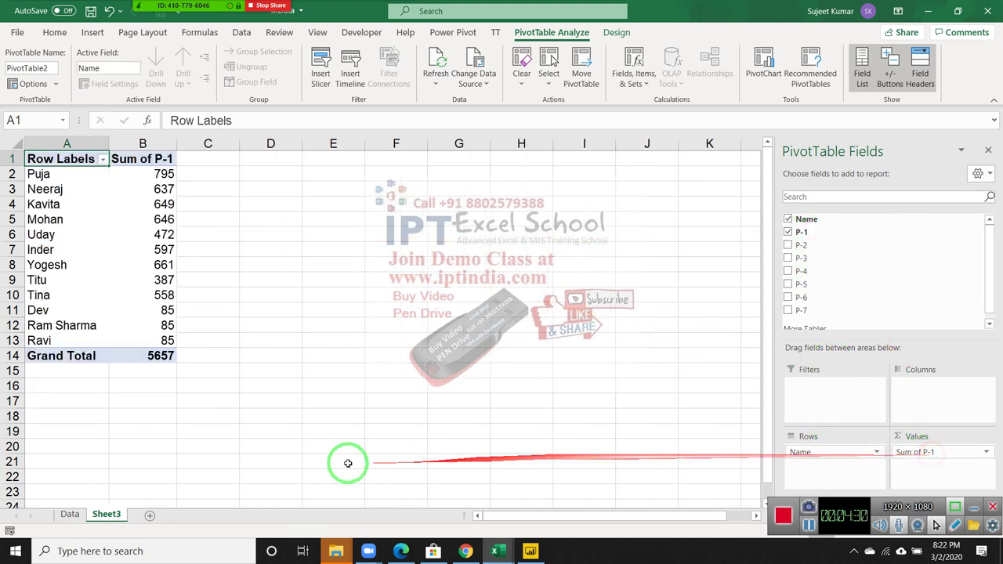
On the Data sheet, enter the new name Ansh in A108 below the last row.
{"action": "left_click", "coordinate": [70, 515]}
{"action": "left_click", "coordinate": [57, 433]}
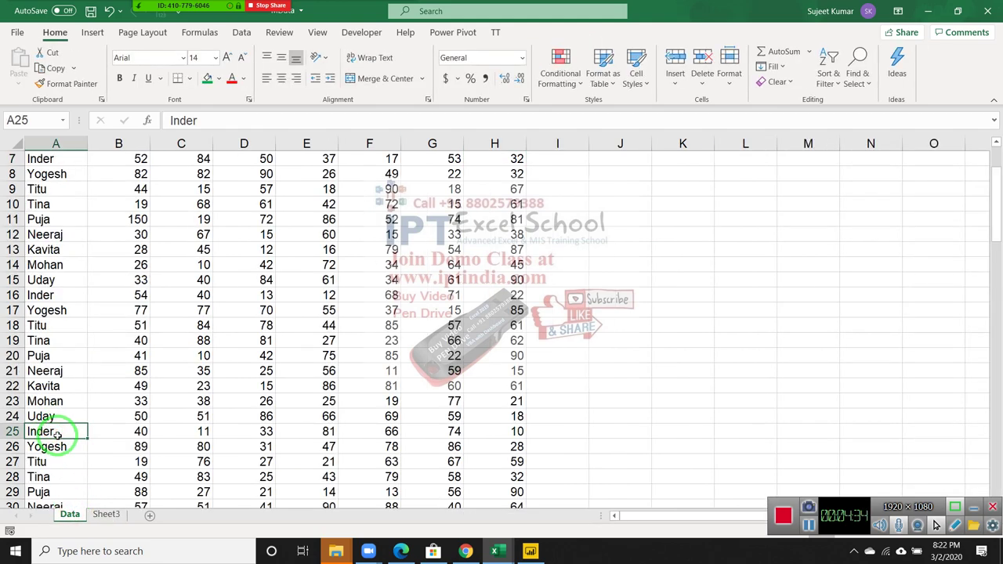
{"action": "key", "text": "ctrl+Down"}
{"action": "key", "text": "Down"}
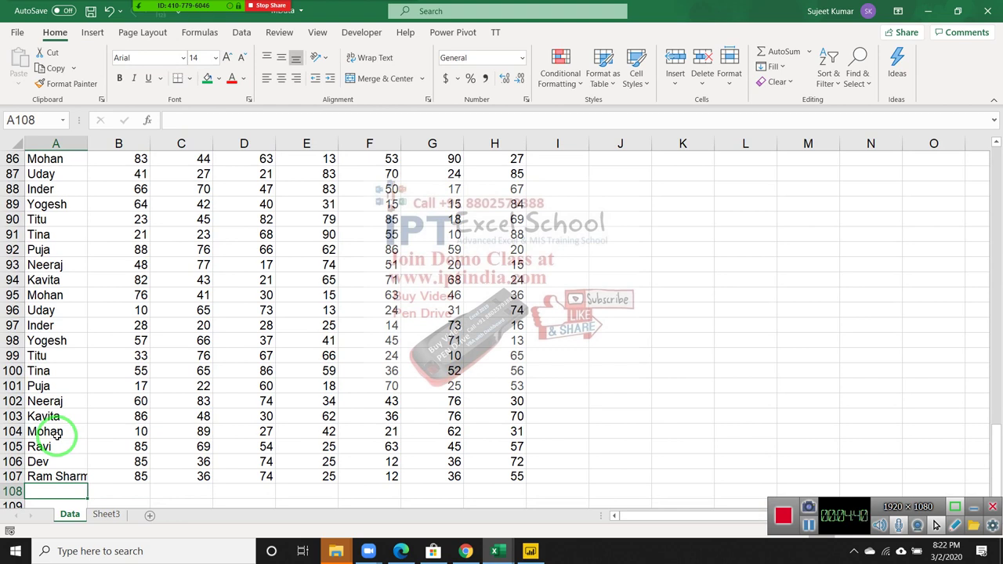
{"action": "type", "text": "Ansh"}
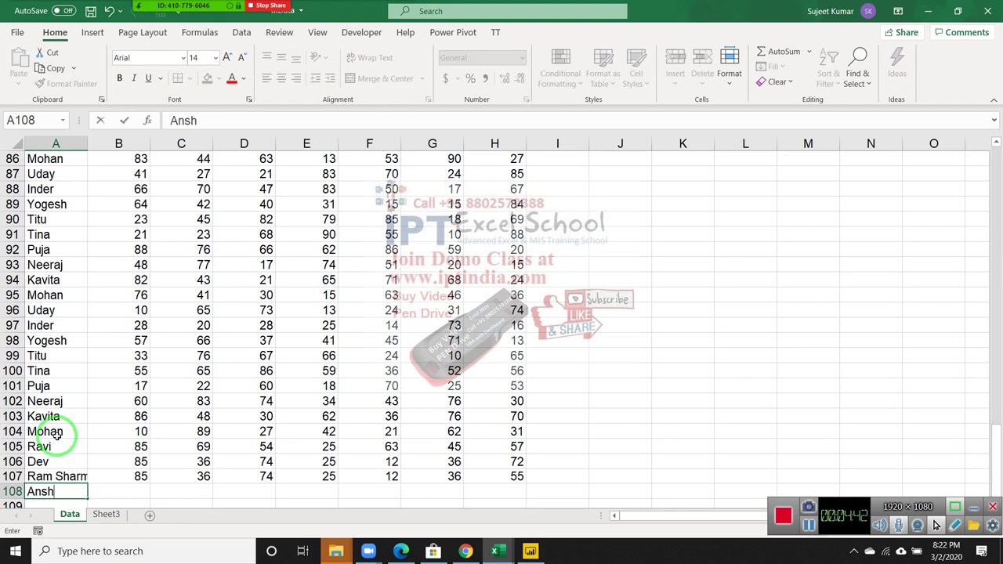
{"action": "key", "text": "Return"}
Fill row 107's scores down into row 108 with Ctrl+D, then return to the Sheet3 pivot.
{"action": "key", "text": "Up"}
{"action": "key", "text": "Up"}
{"action": "key", "text": "Right"}
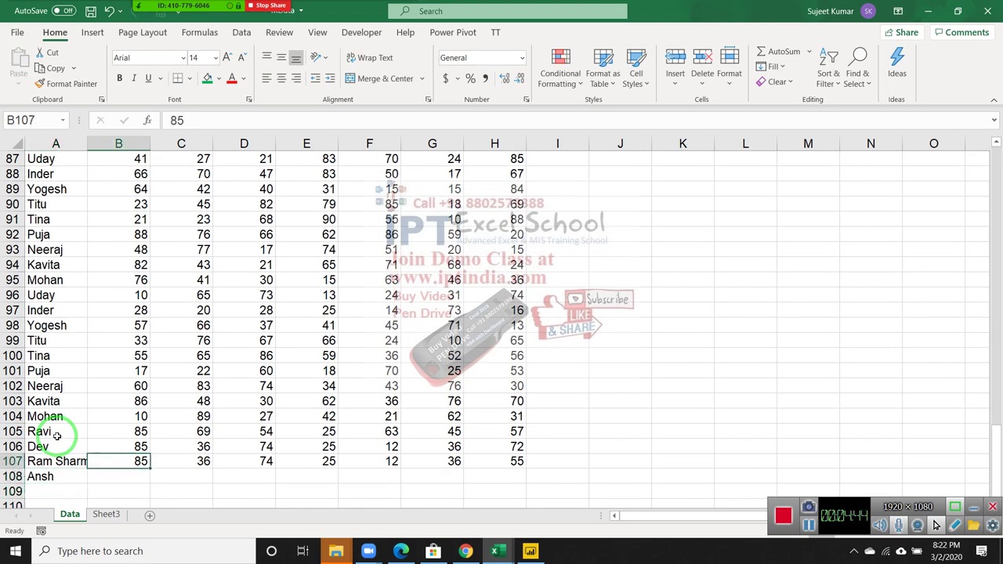
{"action": "key", "text": "shift+Right"}
{"action": "key", "text": "shift+Right"}
{"action": "key", "text": "shift+Right"}
{"action": "key", "text": "shift+Right"}
{"action": "key", "text": "shift+Right"}
{"action": "key", "text": "shift+Right"}
{"action": "key", "text": "shift+Down"}
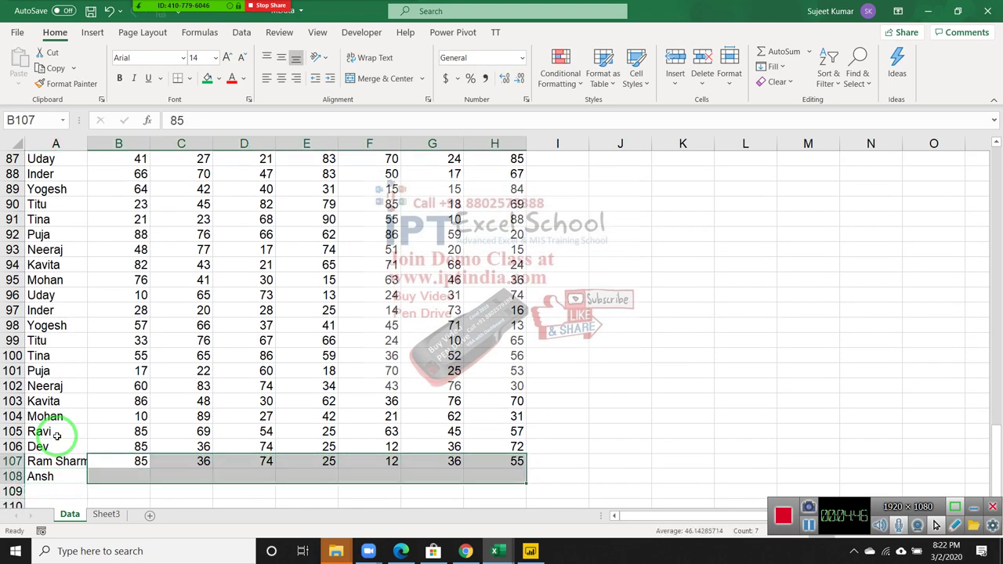
{"action": "key", "text": "ctrl+d"}
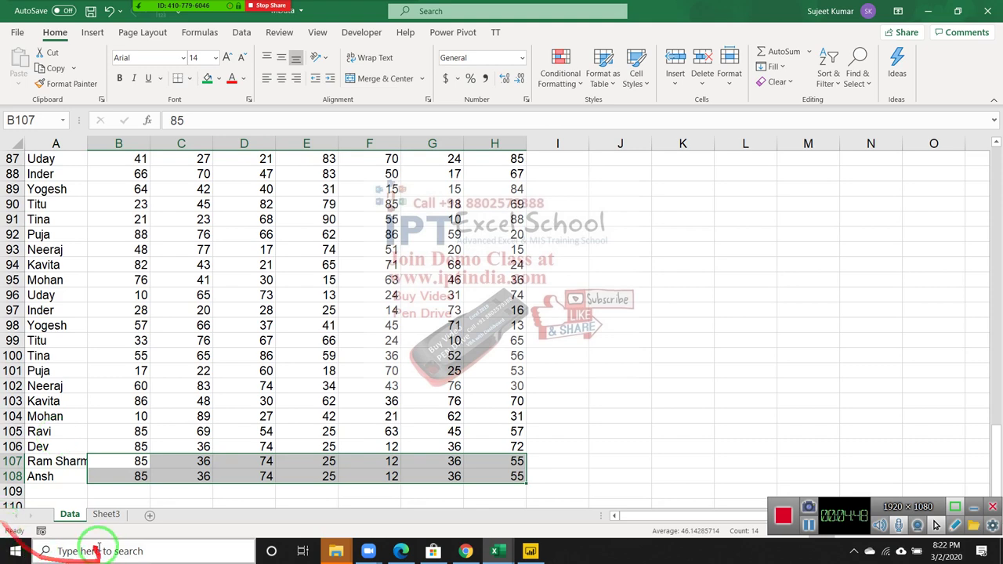
{"action": "left_click", "coordinate": [107, 514]}
Refresh the Sheet3 pivot and select the new name's row at 85, Grand Total 5742.
{"action": "right_click", "coordinate": [90, 284]}
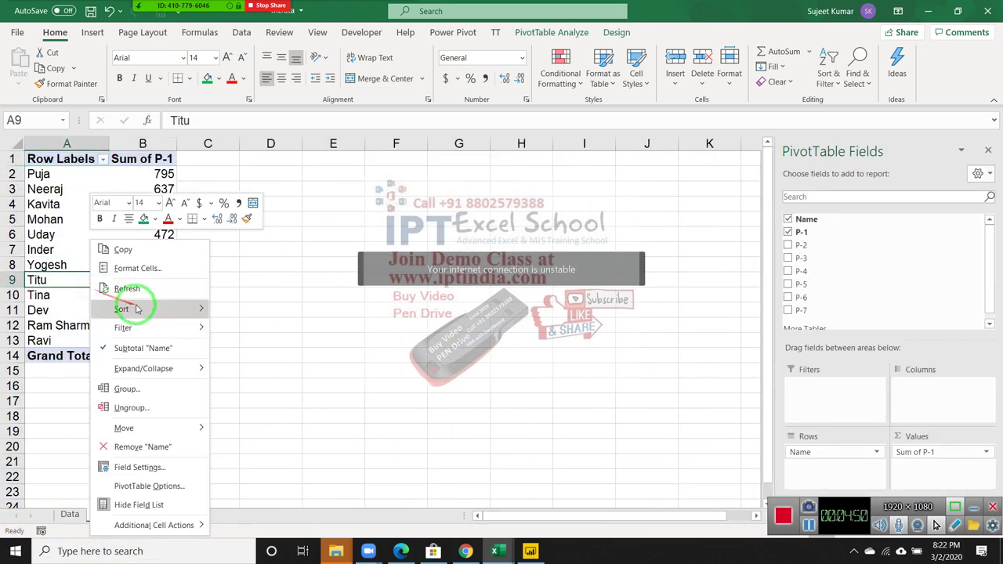
{"action": "left_click", "coordinate": [135, 288]}
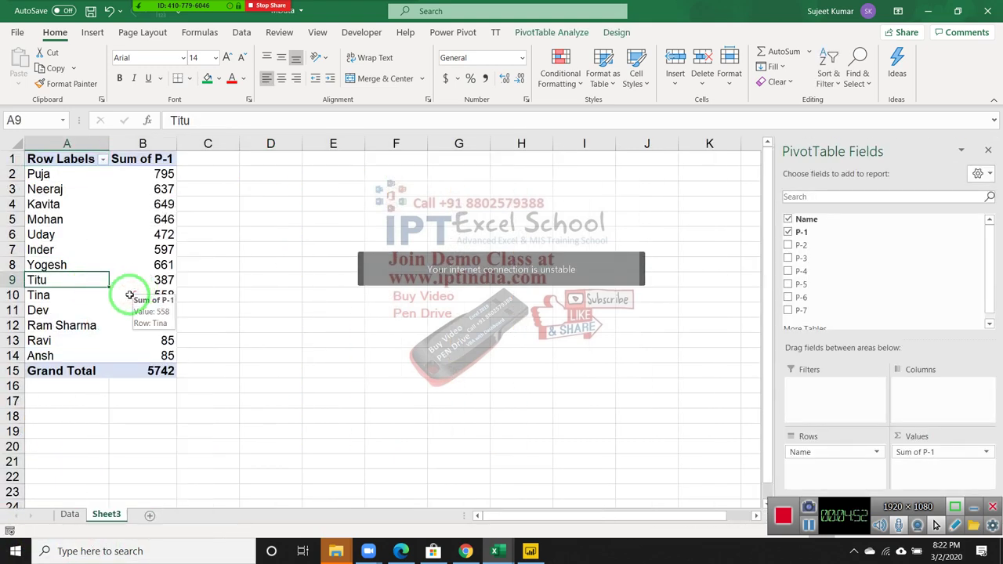
{"action": "left_click_drag", "start_coordinate": [100, 355], "coordinate": [144, 354]}
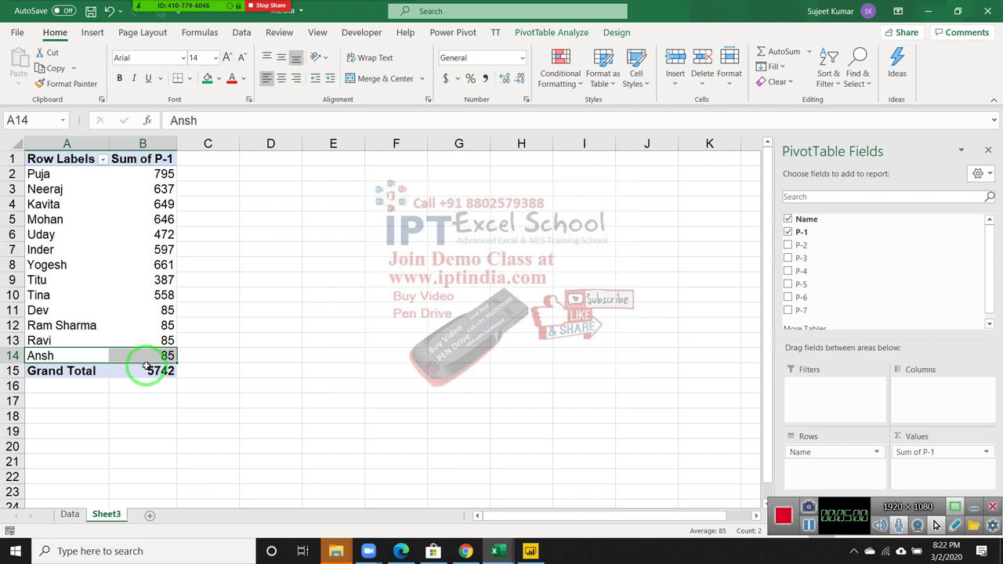
{"action": "mouse_move", "coordinate": [146, 367]}
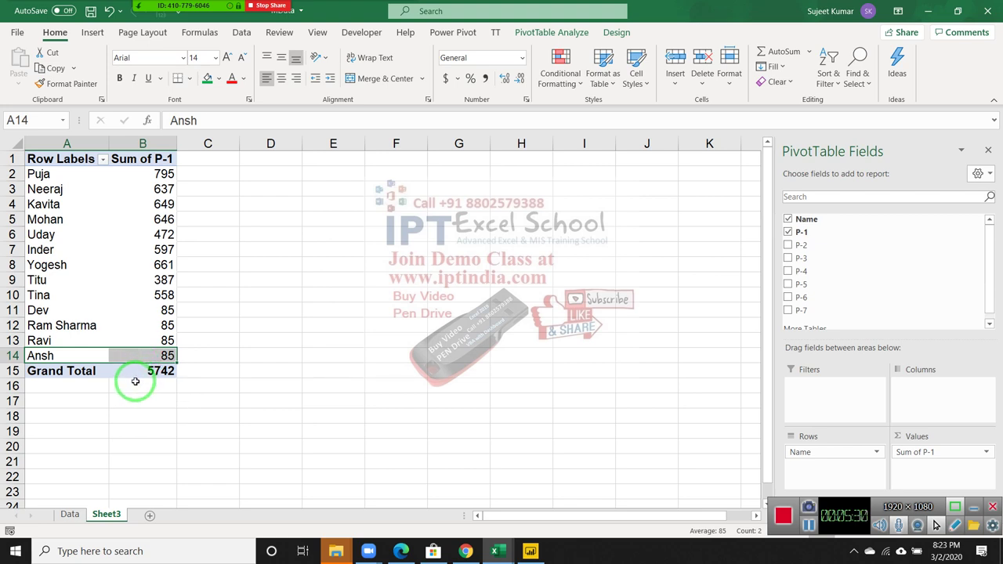
Copy the full P-7 column on the Data sheet and paste it into column I.
{"action": "left_click_drag", "start_coordinate": [135, 361], "coordinate": [274, 394]}
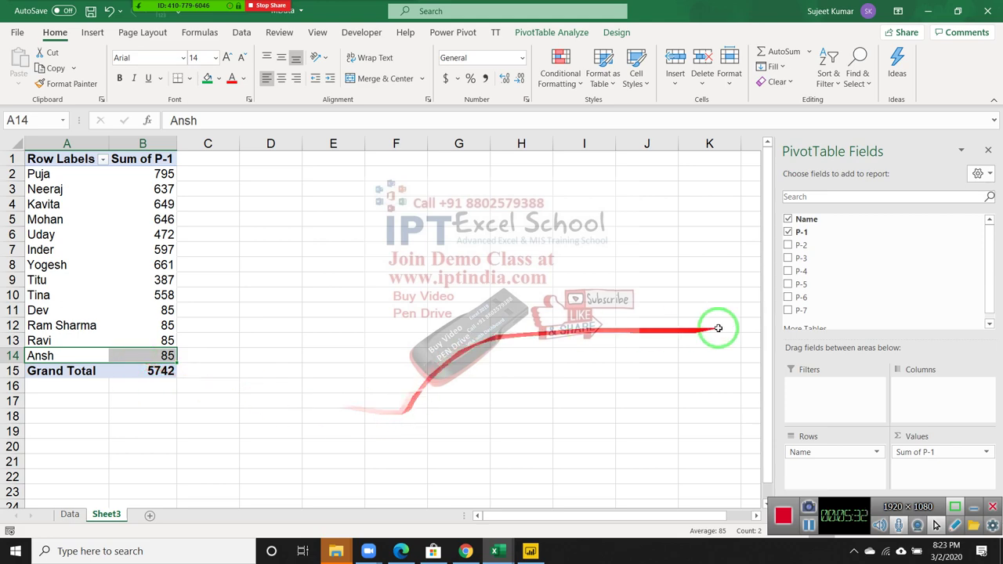
{"action": "left_click", "coordinate": [70, 514]}
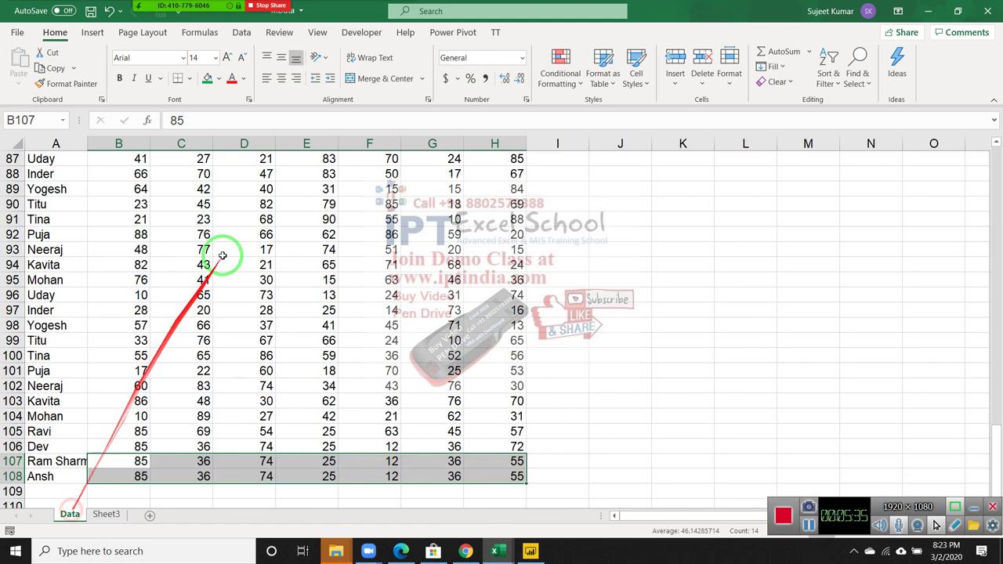
{"action": "left_click", "coordinate": [494, 169]}
{"action": "key", "text": "ctrl+Up"}
{"action": "key", "text": "ctrl+shift+Down"}
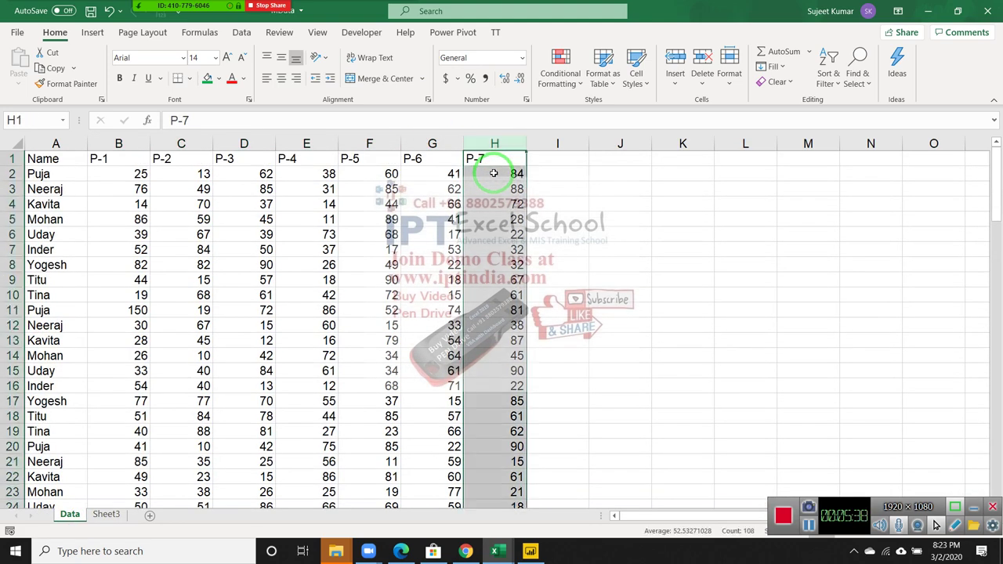
{"action": "key", "text": "ctrl+c"}
{"action": "left_click", "coordinate": [544, 160]}
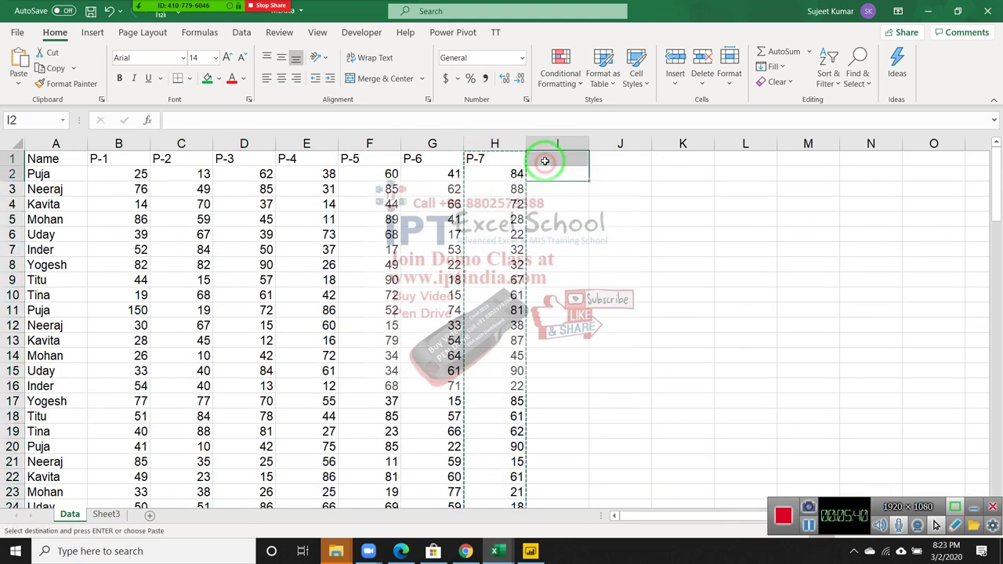
{"action": "key", "text": "ctrl+v"}
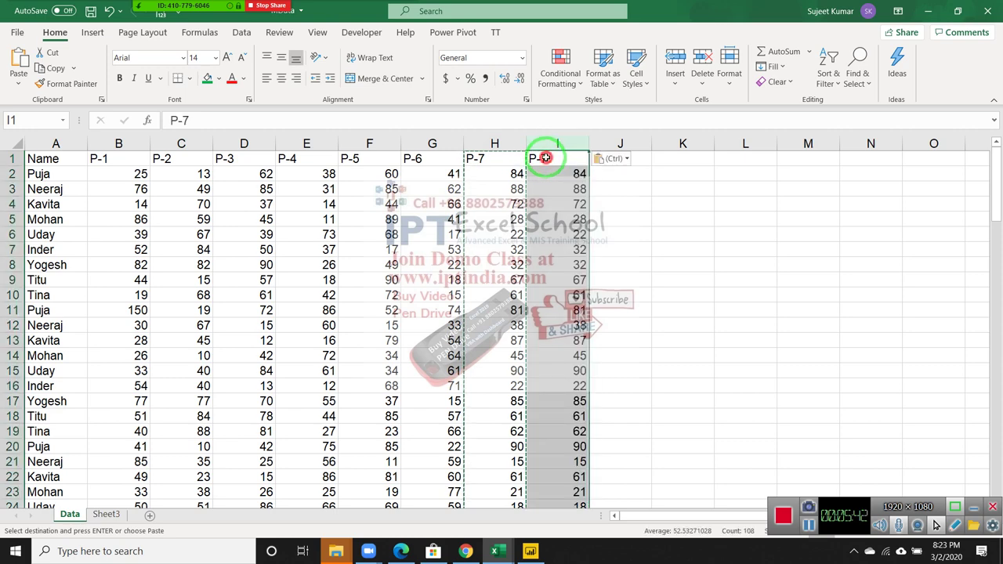
Rename the I1 header to P-8, then bring up the Sheet3 pivot's value options.
{"action": "double_click", "coordinate": [571, 159]}
{"action": "key", "text": "BackSpace"}
{"action": "type", "text": "8"}
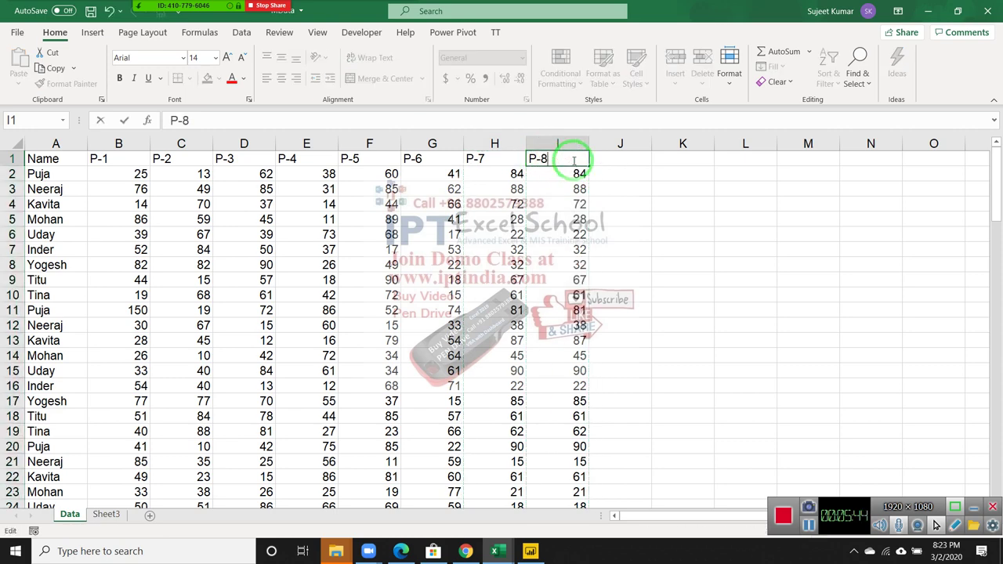
{"action": "key", "text": "Return"}
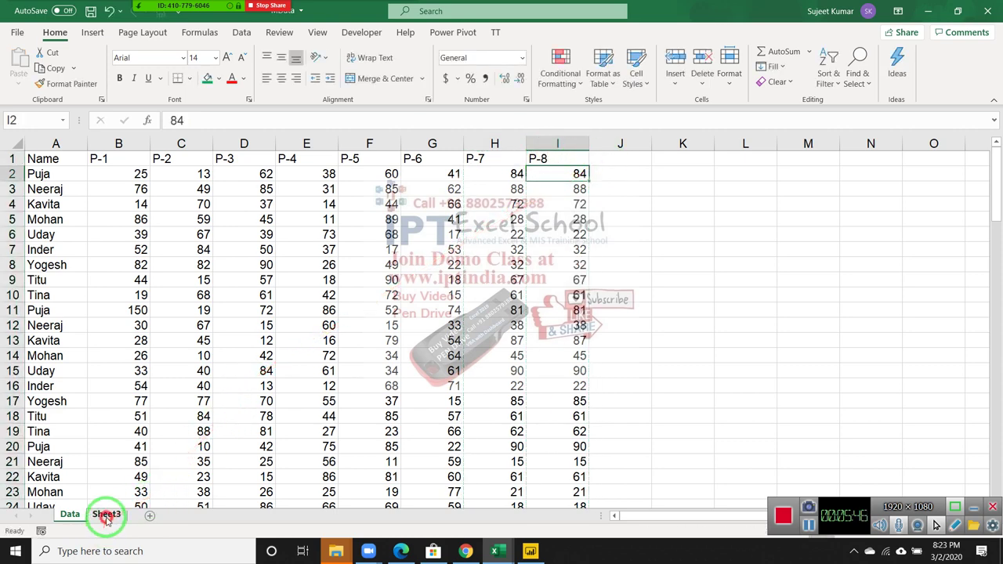
{"action": "left_click", "coordinate": [106, 514]}
{"action": "right_click", "coordinate": [159, 302]}
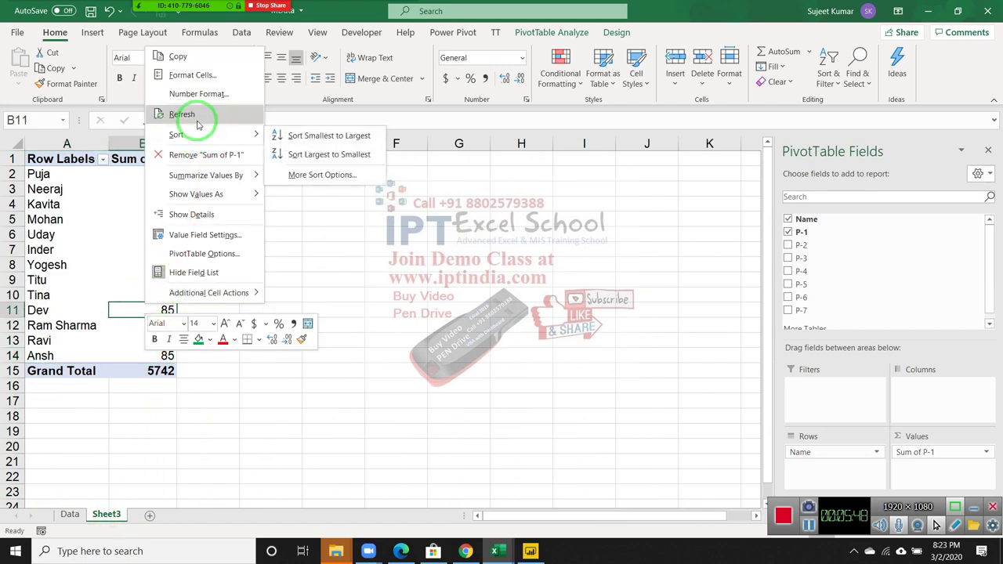
Dismiss the pivot's context menu and the Sheet3 tab menu, leaving the pivot unchanged.
{"action": "key", "text": "Escape"}
{"action": "key", "text": "Escape"}
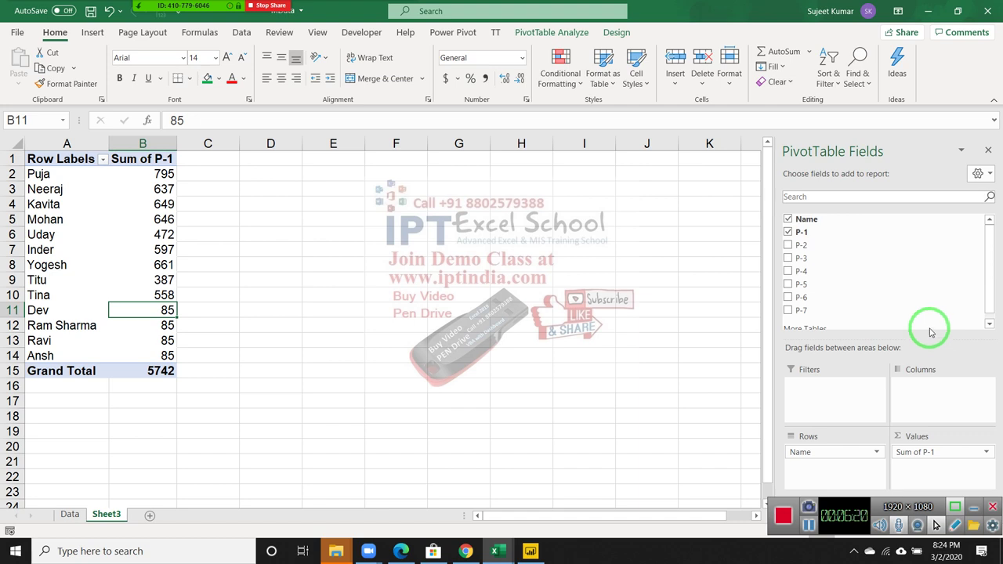
{"action": "left_click_drag", "start_coordinate": [926, 330], "coordinate": [347, 478]}
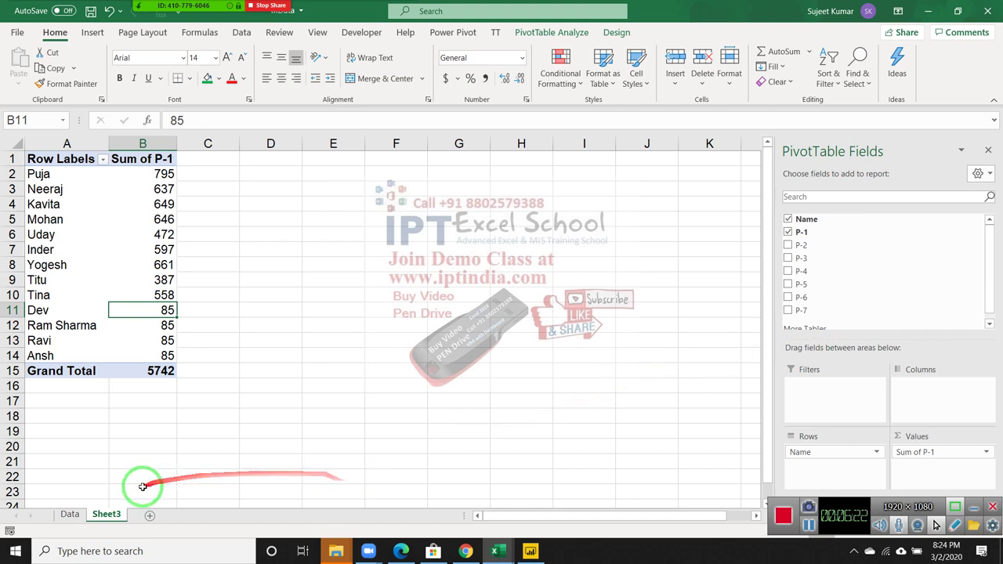
{"action": "right_click", "coordinate": [107, 514]}
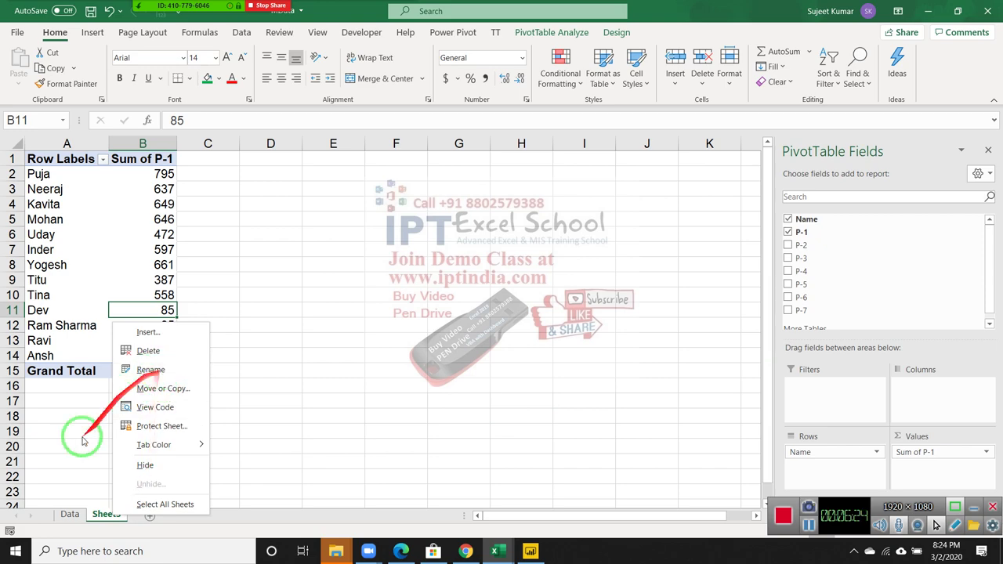
{"action": "left_click", "coordinate": [67, 507]}
On the Data sheet, select row 1, row 13 and P-8 cells, then close the MData window.
{"action": "left_click", "coordinate": [68, 516]}
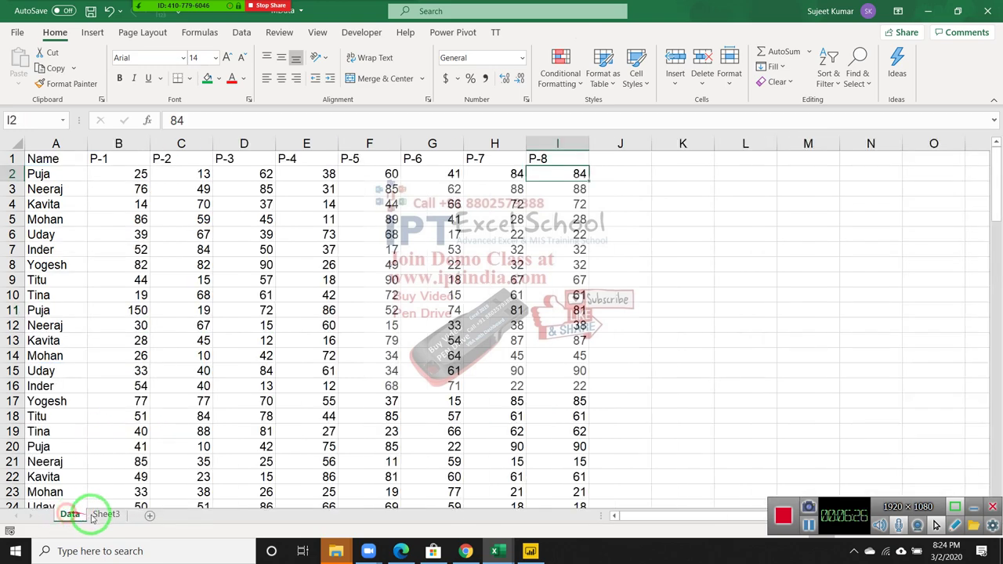
{"action": "left_click", "coordinate": [12, 159]}
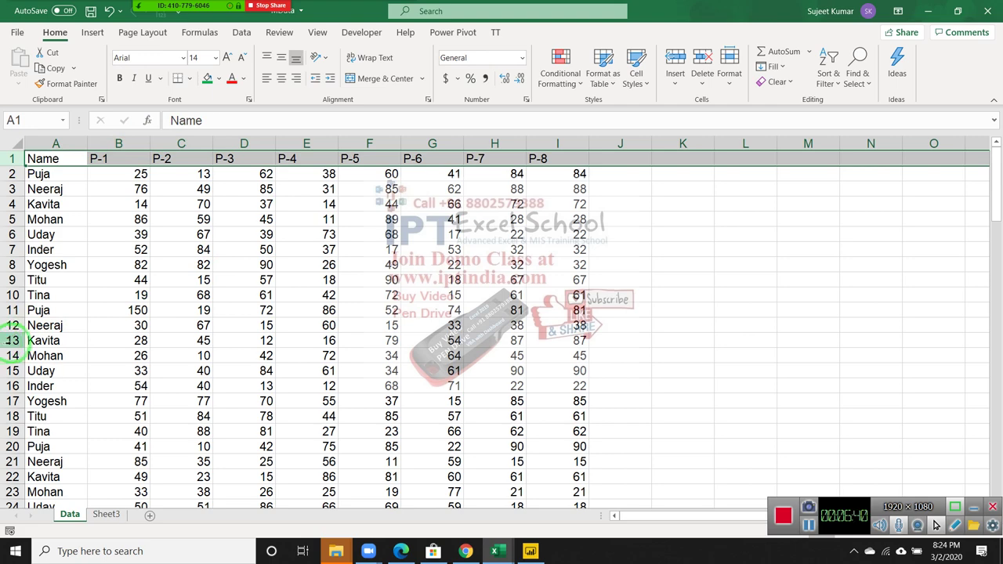
{"action": "left_click", "coordinate": [11, 340]}
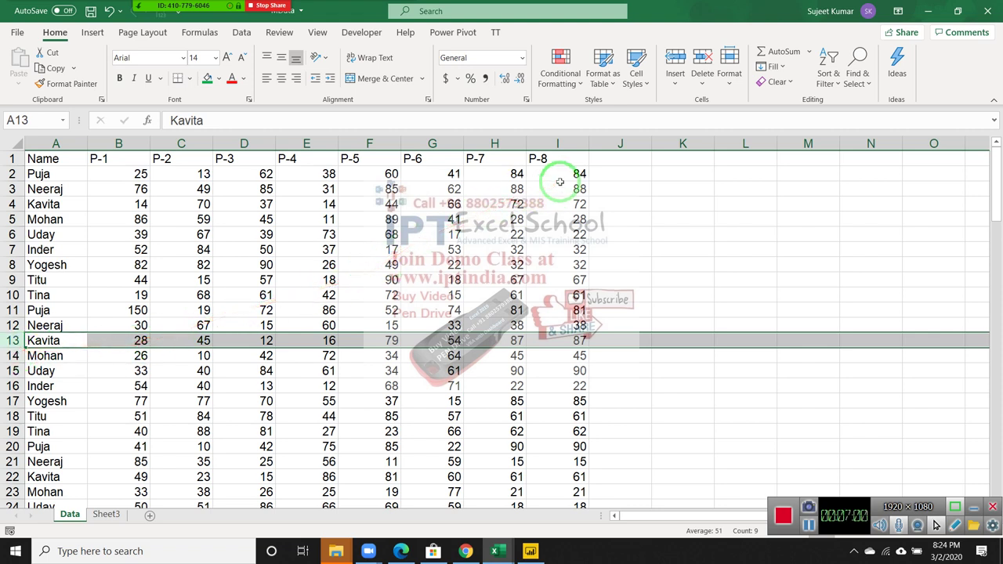
{"action": "left_click", "coordinate": [559, 184]}
{"action": "left_click", "coordinate": [558, 249]}
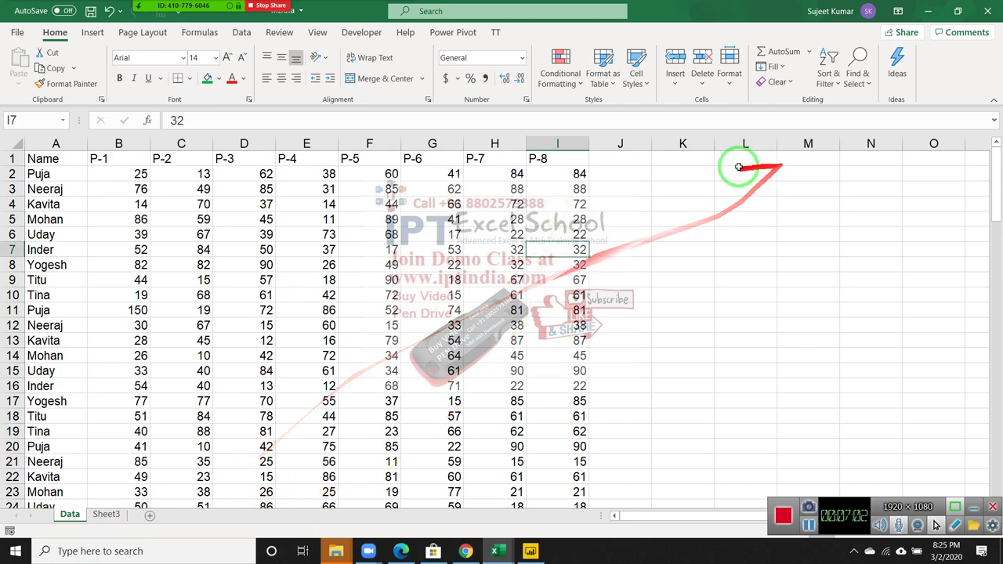
{"action": "left_click", "coordinate": [989, 12]}
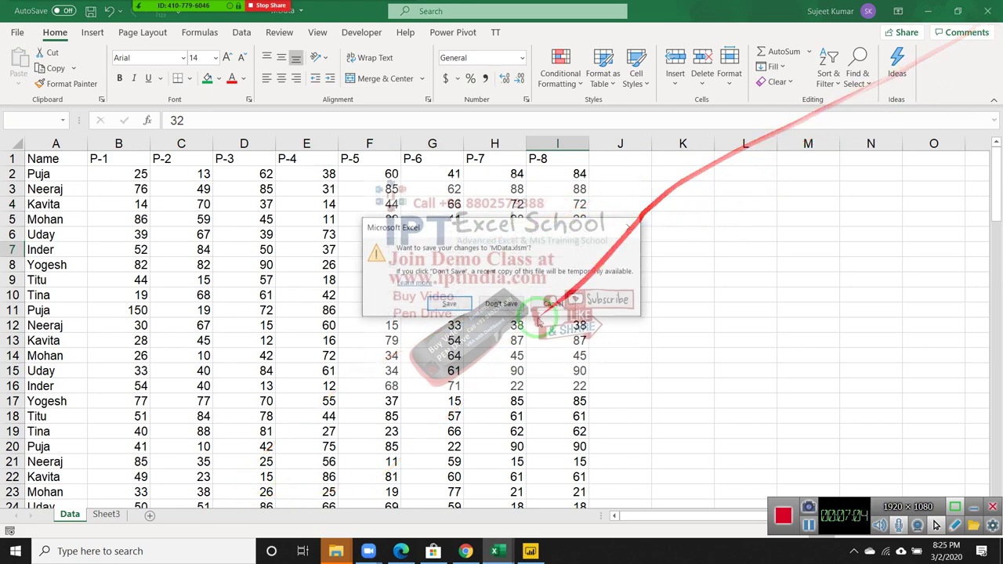
Answer the save prompt to close MData and show the remaining workbook's empty Sheet3.
{"action": "left_click", "coordinate": [489, 317]}
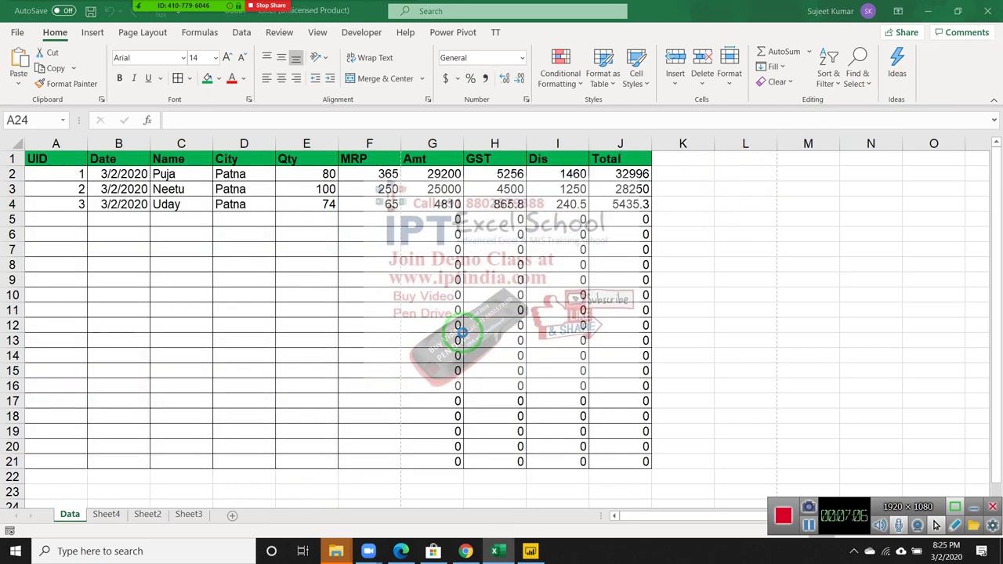
{"action": "left_click", "coordinate": [190, 516]}
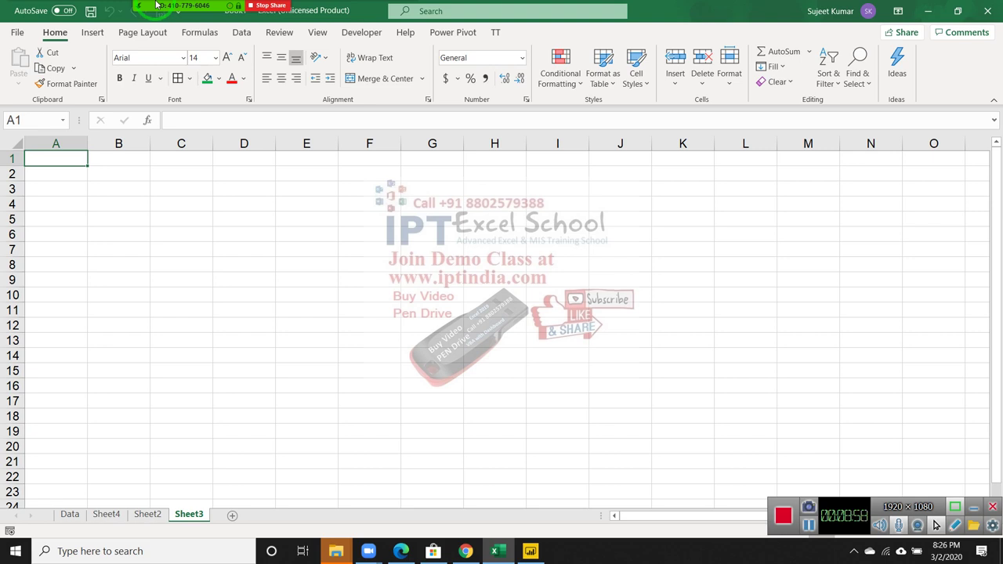
Begin inserting a PivotTable from an external data source and browse for a source file.
{"action": "left_click", "coordinate": [98, 32]}
{"action": "left_click", "coordinate": [23, 64]}
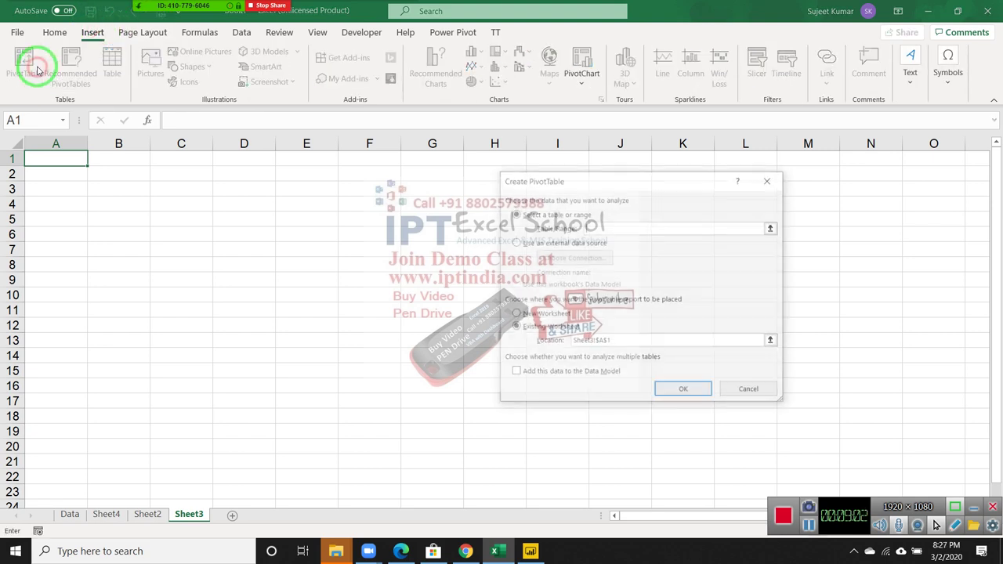
{"action": "left_click", "coordinate": [515, 242]}
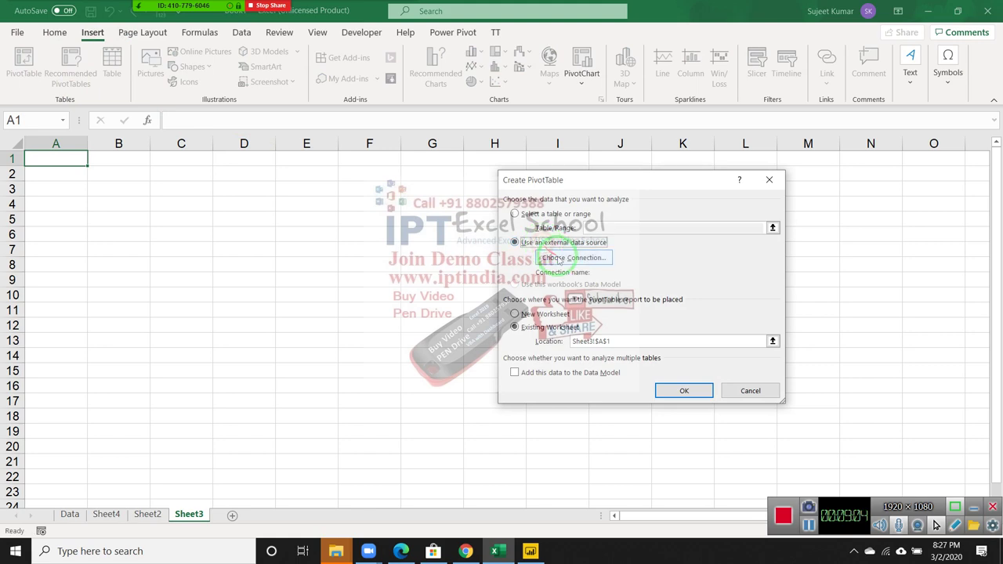
{"action": "left_click", "coordinate": [558, 258]}
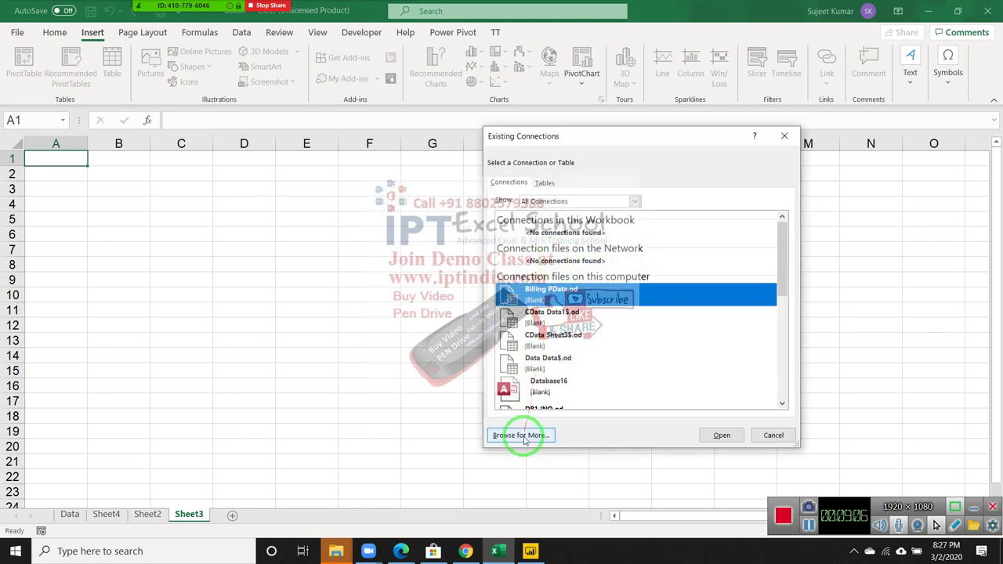
{"action": "left_click", "coordinate": [521, 435]}
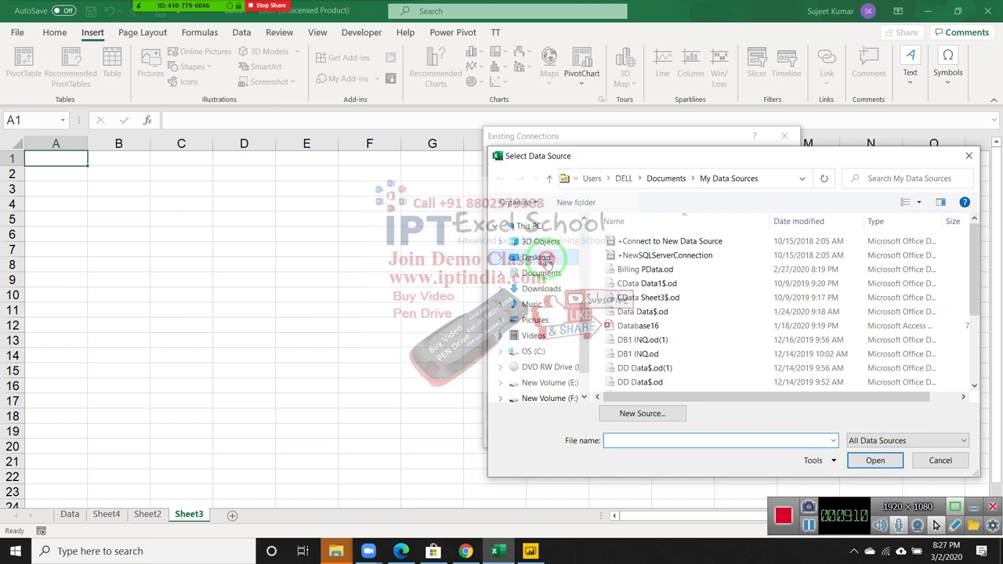
Pick MData from Desktop\MF\New folder with its Data$ table and create the PivotTable at A1.
{"action": "left_click", "coordinate": [536, 257]}
{"action": "double_click", "coordinate": [669, 244]}
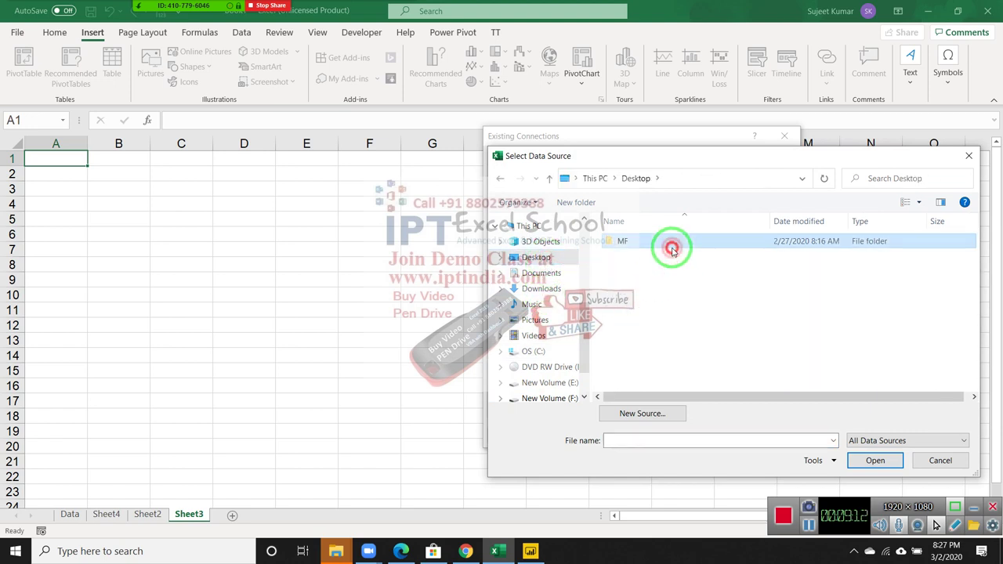
{"action": "double_click", "coordinate": [671, 244]}
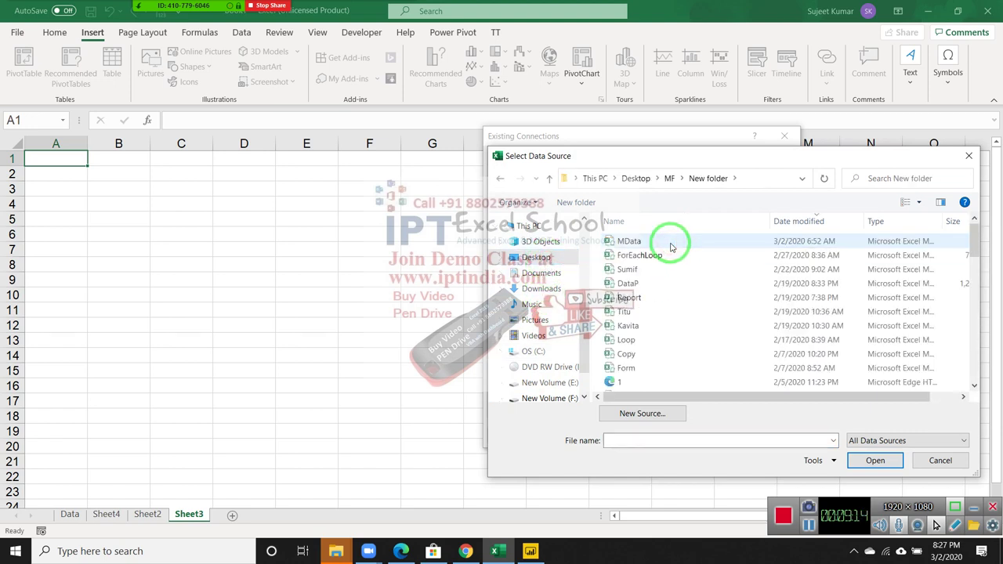
{"action": "left_click", "coordinate": [632, 242]}
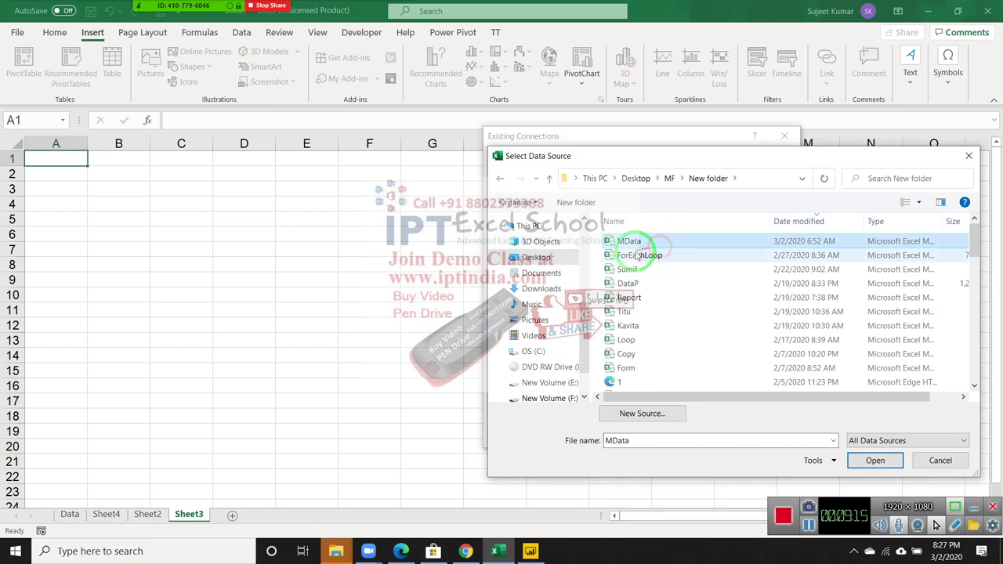
{"action": "left_click", "coordinate": [852, 463]}
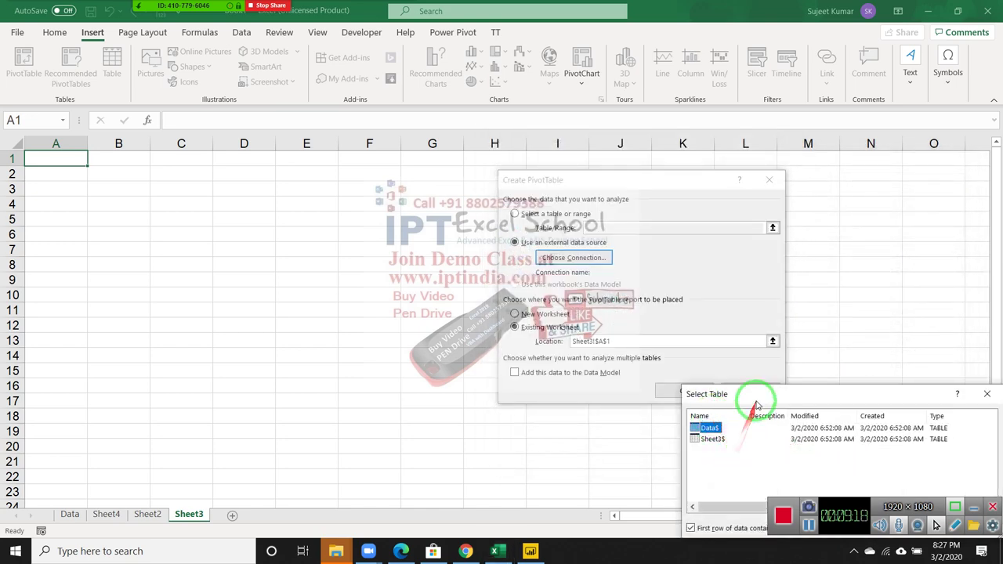
{"action": "left_click_drag", "start_coordinate": [769, 398], "coordinate": [631, 252]}
{"action": "left_click", "coordinate": [773, 384]}
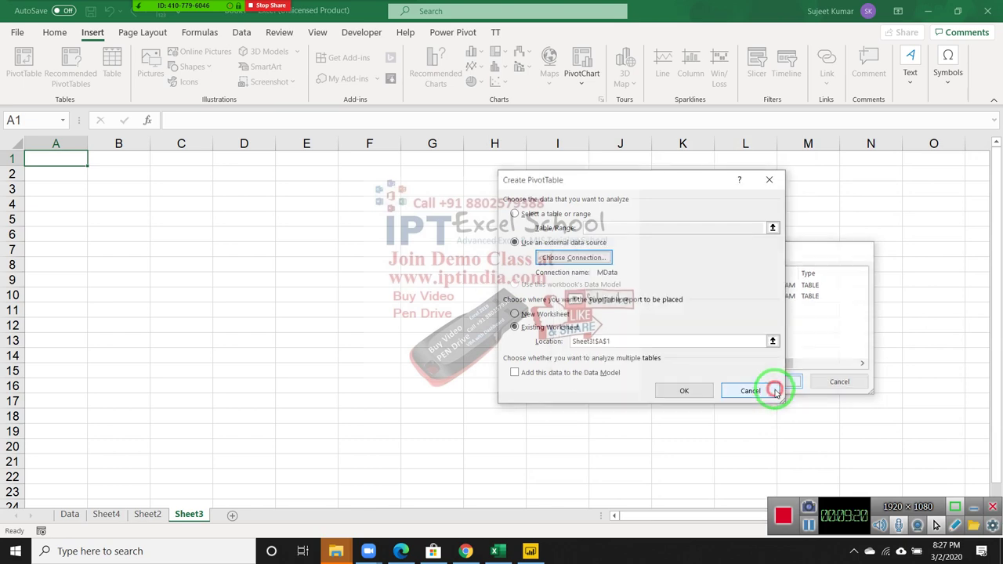
{"action": "left_click", "coordinate": [696, 396]}
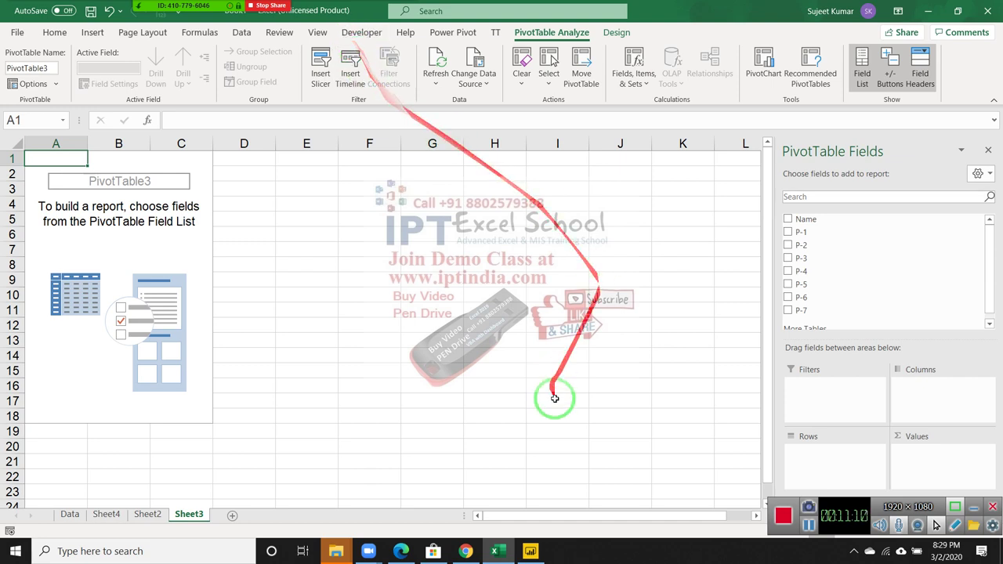
Add a new blank Sheet5 after Sheet3.
{"action": "left_click", "coordinate": [232, 515]}
Begin inserting a PivotTable from an external data source, browsing for an unlisted connection.
{"action": "left_click", "coordinate": [90, 32]}
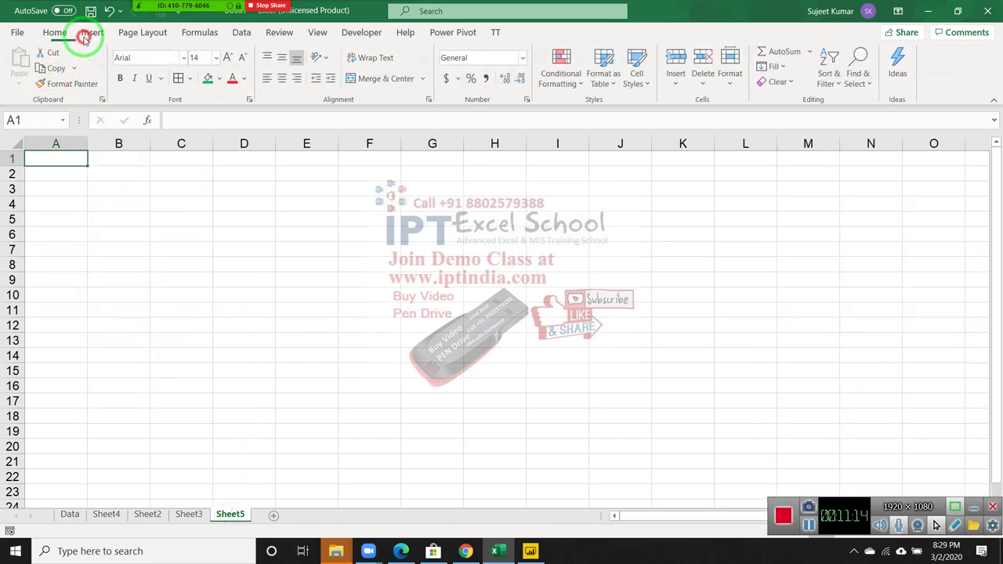
{"action": "left_click", "coordinate": [29, 61]}
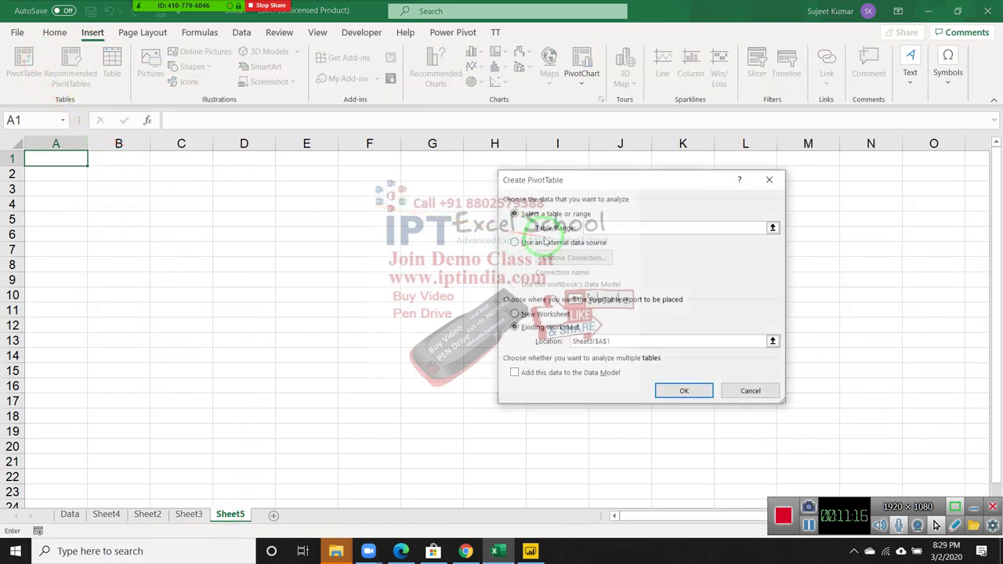
{"action": "left_click", "coordinate": [551, 242]}
{"action": "left_click", "coordinate": [553, 257]}
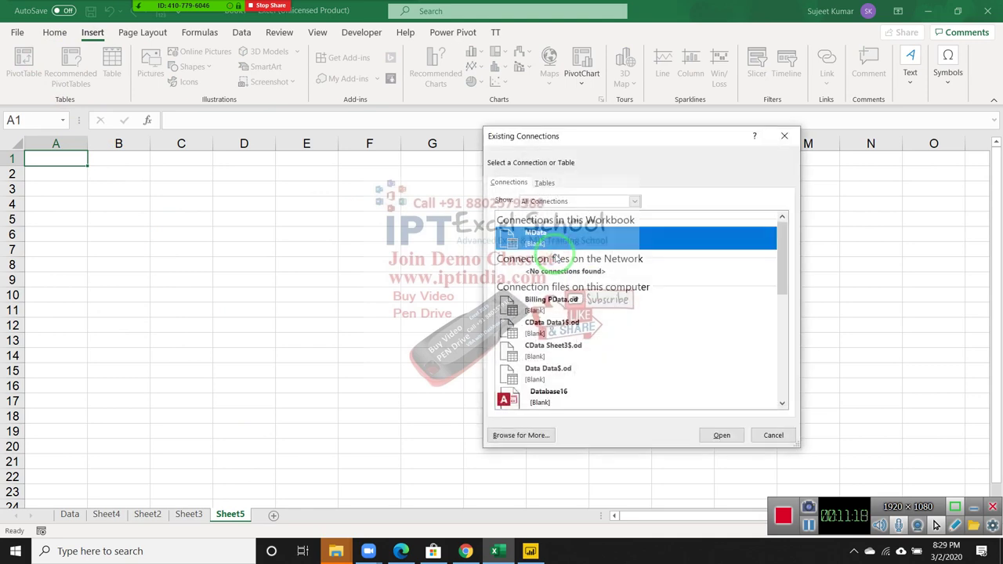
{"action": "left_click", "coordinate": [526, 441]}
{"action": "left_click", "coordinate": [524, 436]}
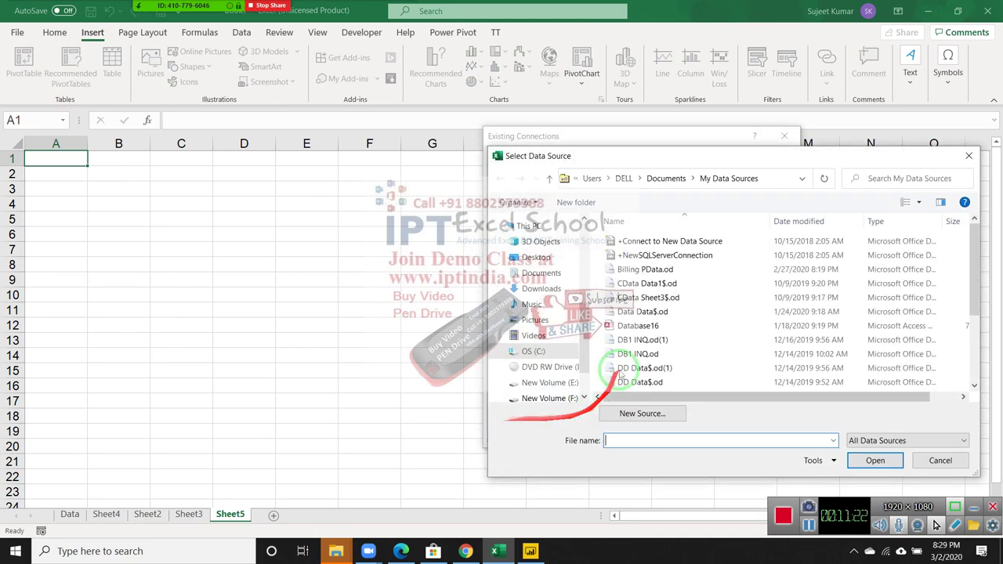
Open the MData Access database from Documents to create PivotTable4, then add blank Sheet6.
{"action": "left_click", "coordinate": [536, 257]}
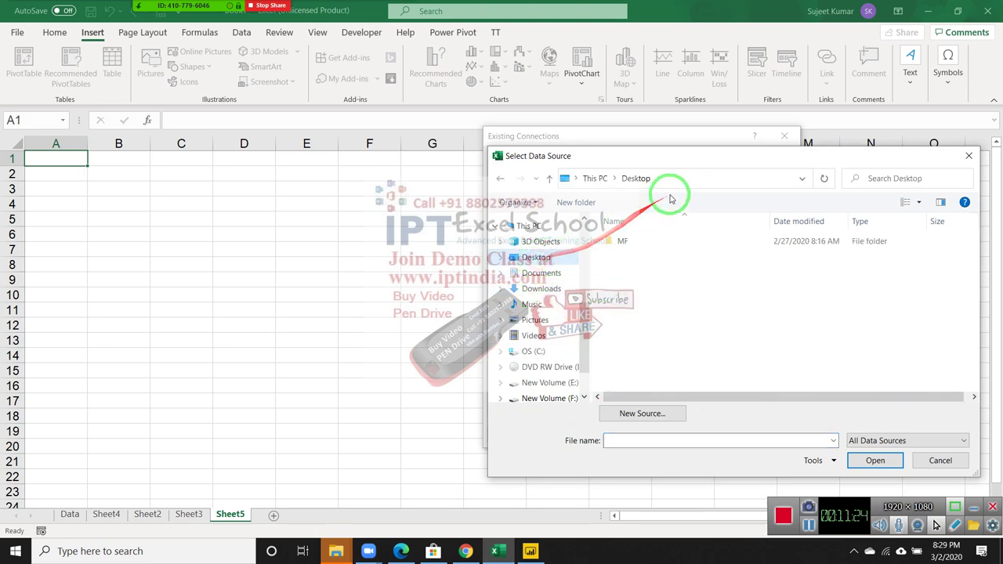
{"action": "left_click_drag", "start_coordinate": [703, 157], "coordinate": [451, 111]}
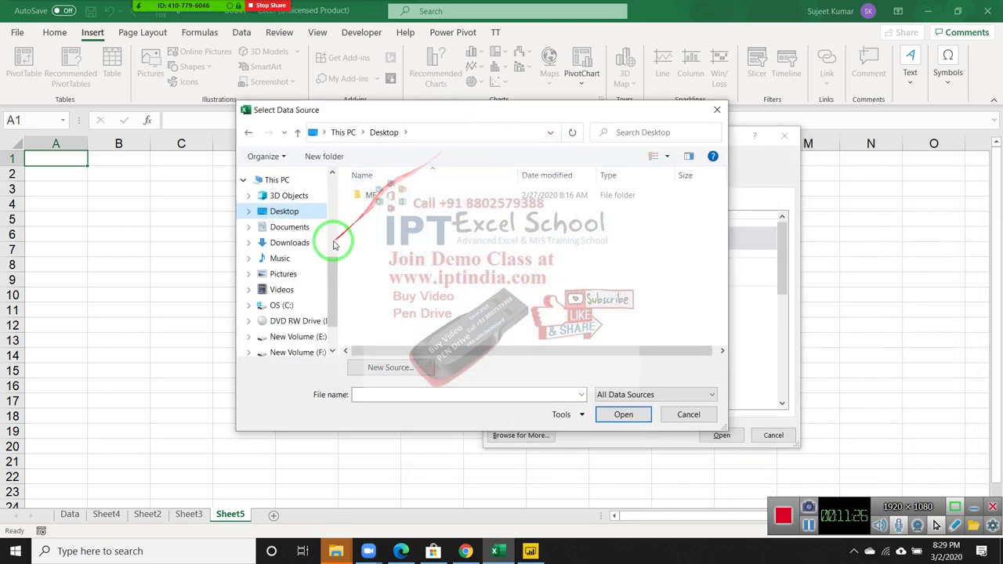
{"action": "left_click", "coordinate": [298, 228]}
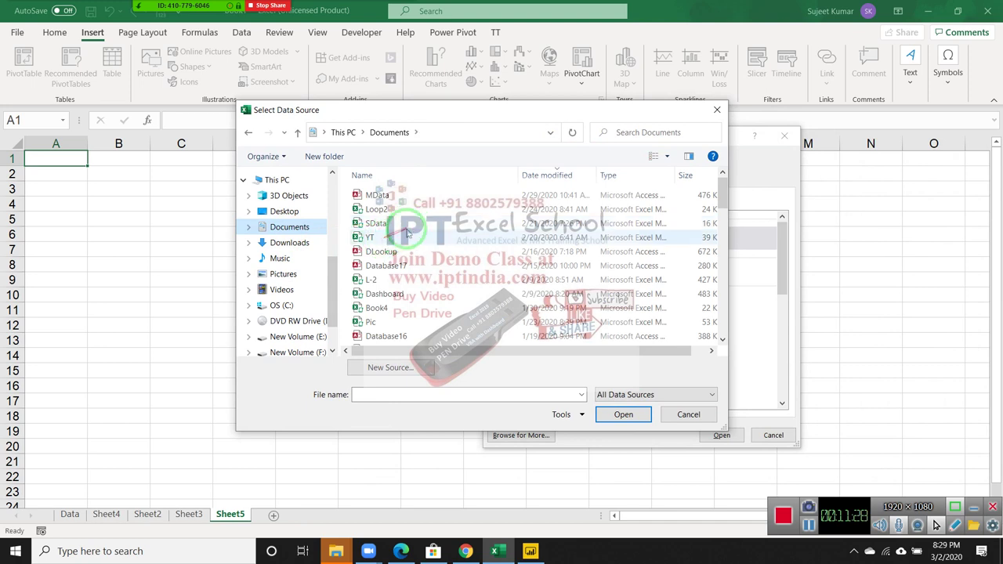
{"action": "left_click", "coordinate": [412, 195]}
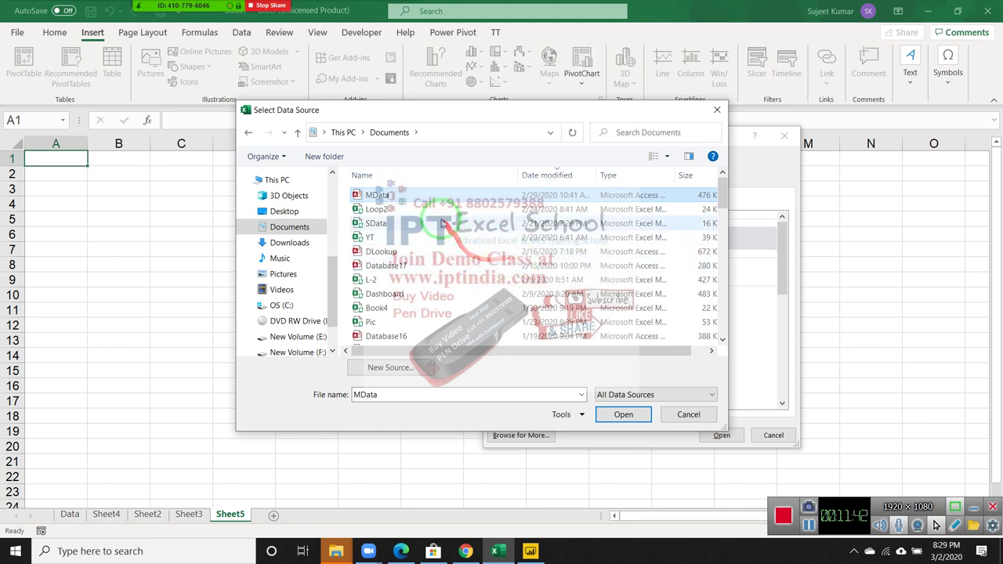
{"action": "left_click_drag", "start_coordinate": [424, 190], "coordinate": [560, 349]}
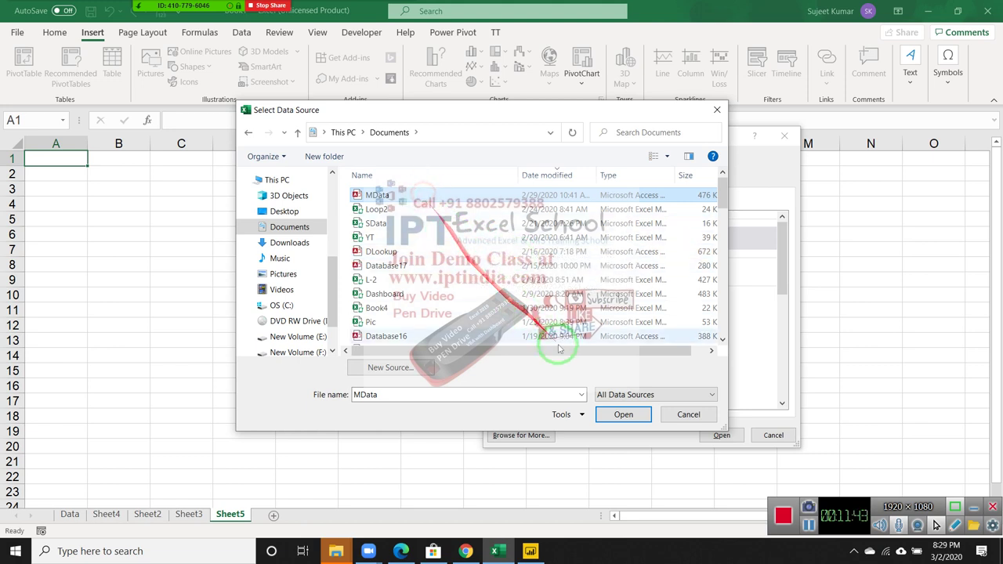
{"action": "left_click", "coordinate": [621, 415]}
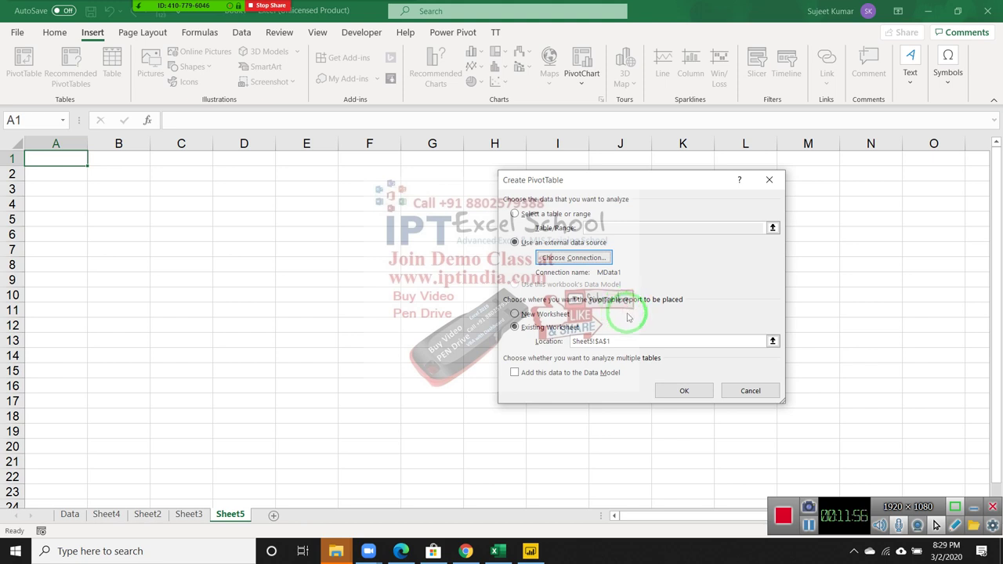
{"action": "left_click", "coordinate": [684, 393]}
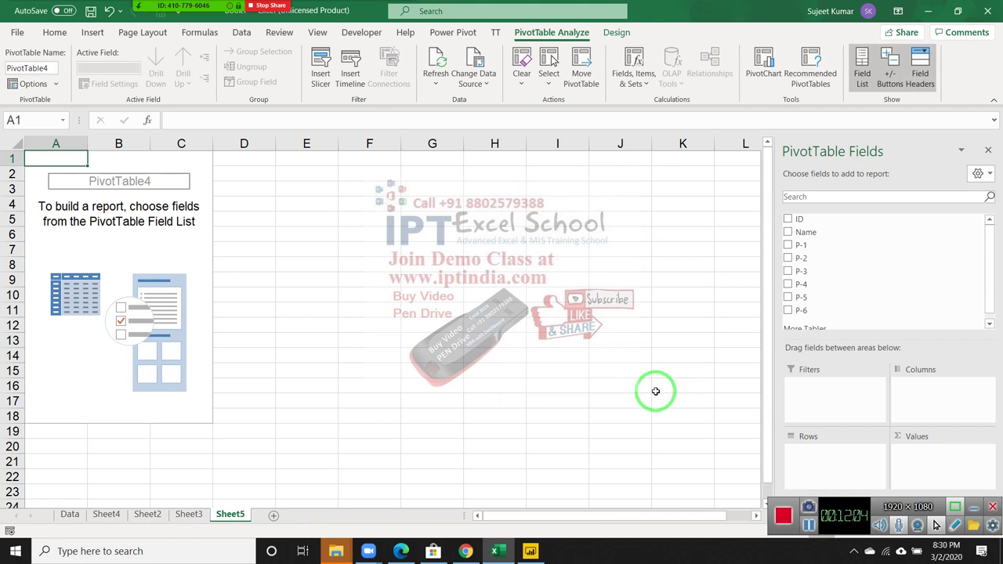
{"action": "left_click", "coordinate": [202, 248]}
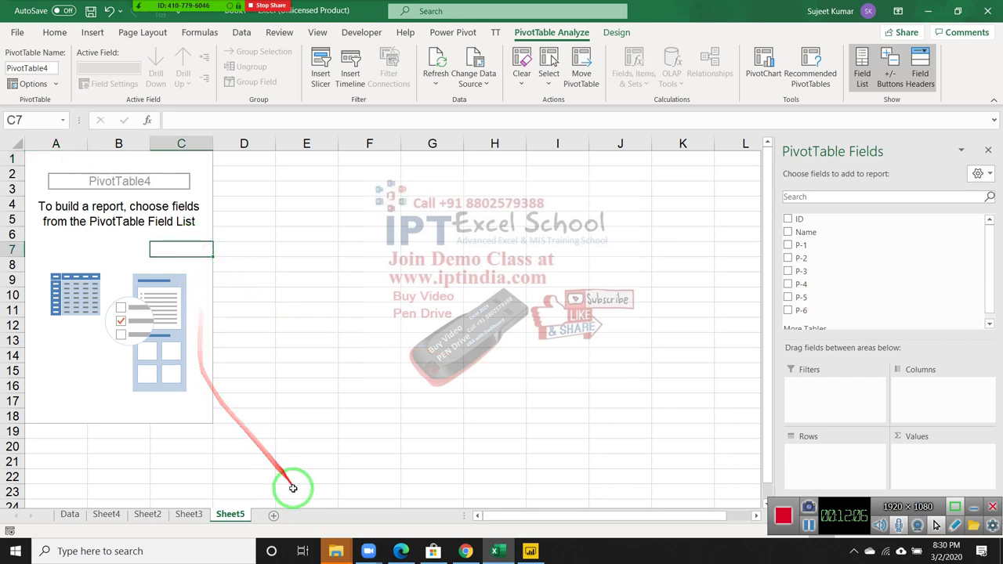
{"action": "left_click", "coordinate": [273, 515]}
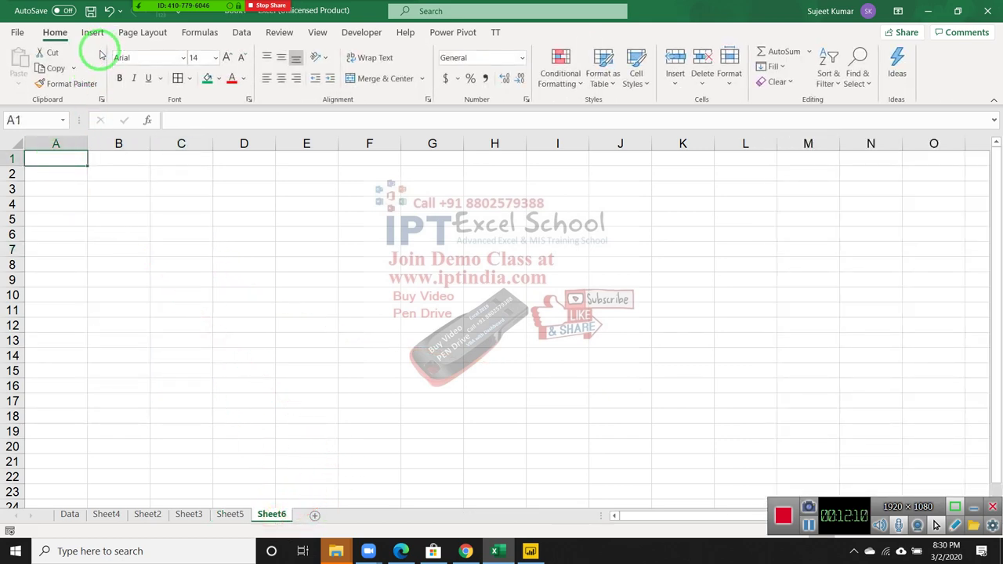
{"action": "left_click", "coordinate": [92, 33]}
{"action": "left_click", "coordinate": [42, 71]}
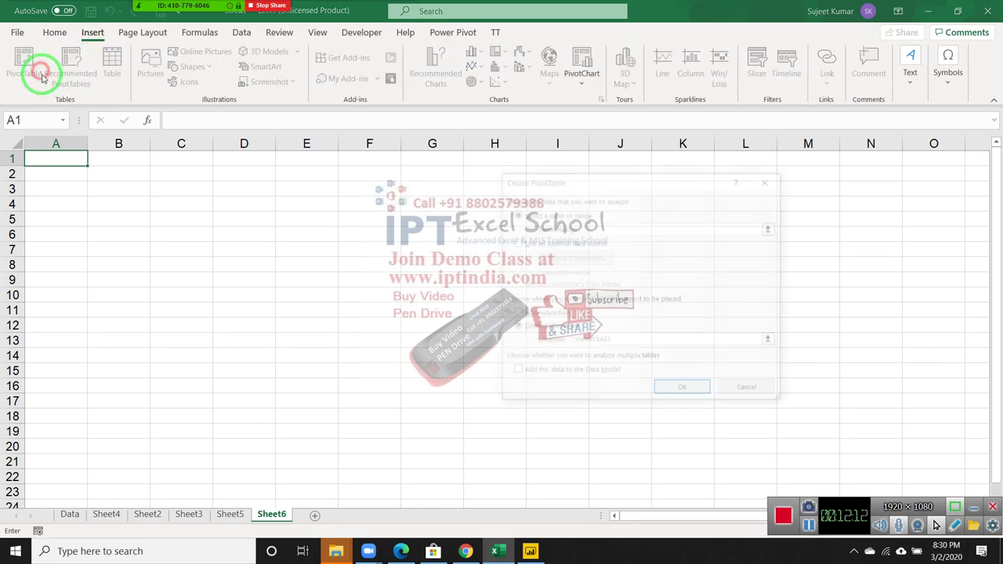
{"action": "left_click", "coordinate": [551, 245]}
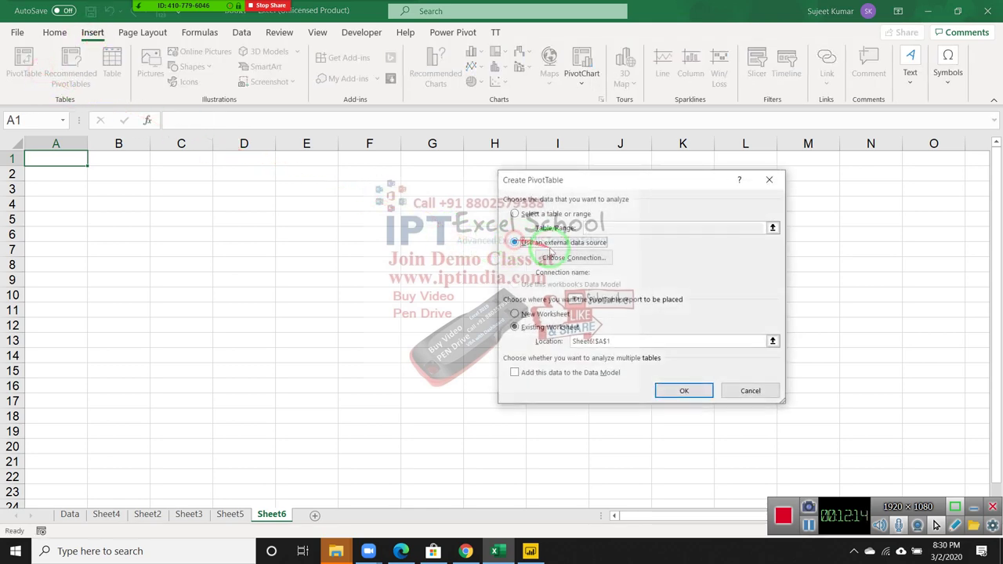
{"action": "left_click", "coordinate": [552, 256]}
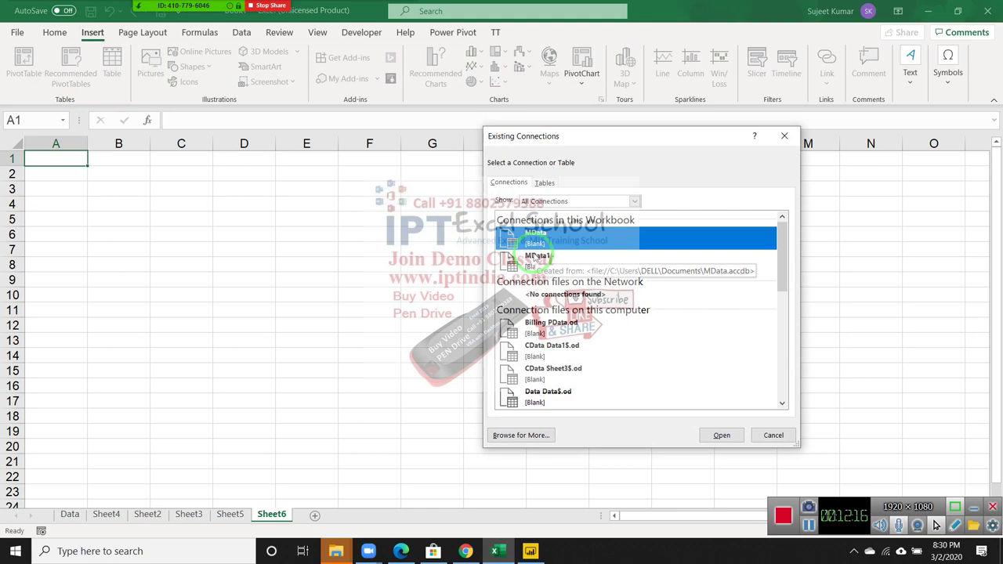
{"action": "left_click", "coordinate": [785, 138]}
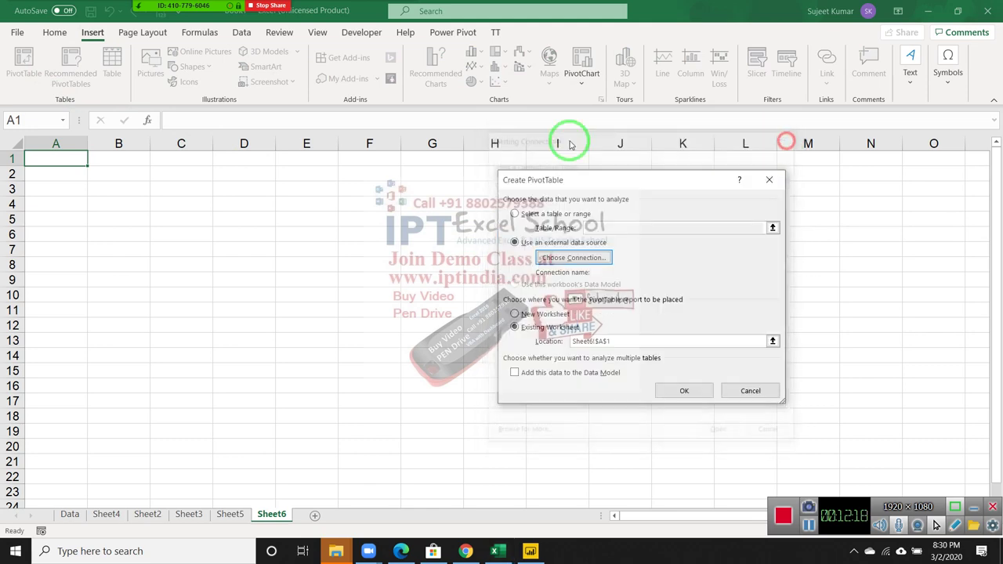
{"action": "left_click", "coordinate": [774, 181]}
Choose Data > Get Data > From File > From Text/CSV.
{"action": "left_click", "coordinate": [241, 33]}
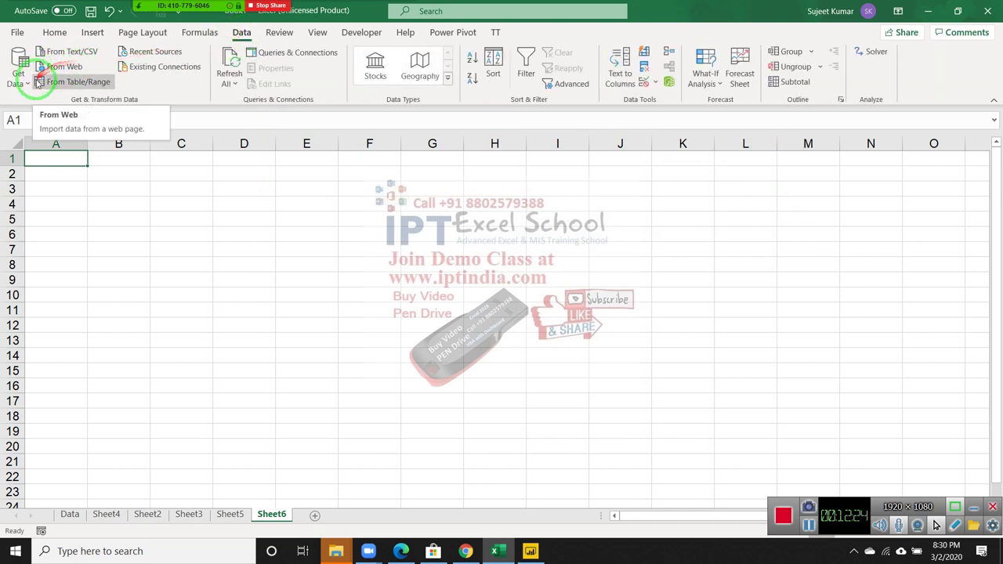
{"action": "left_click", "coordinate": [29, 82]}
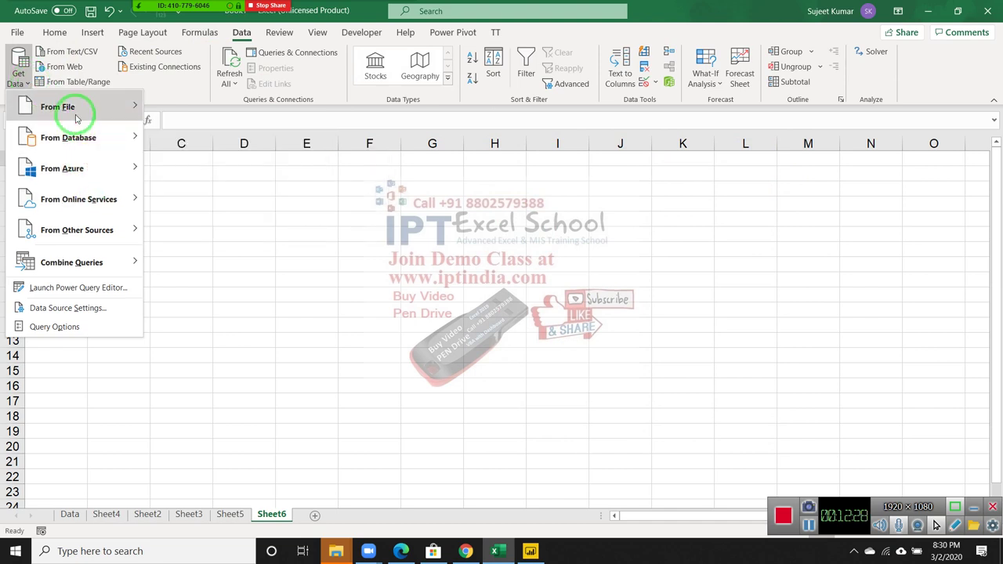
{"action": "mouse_move", "coordinate": [78, 114]}
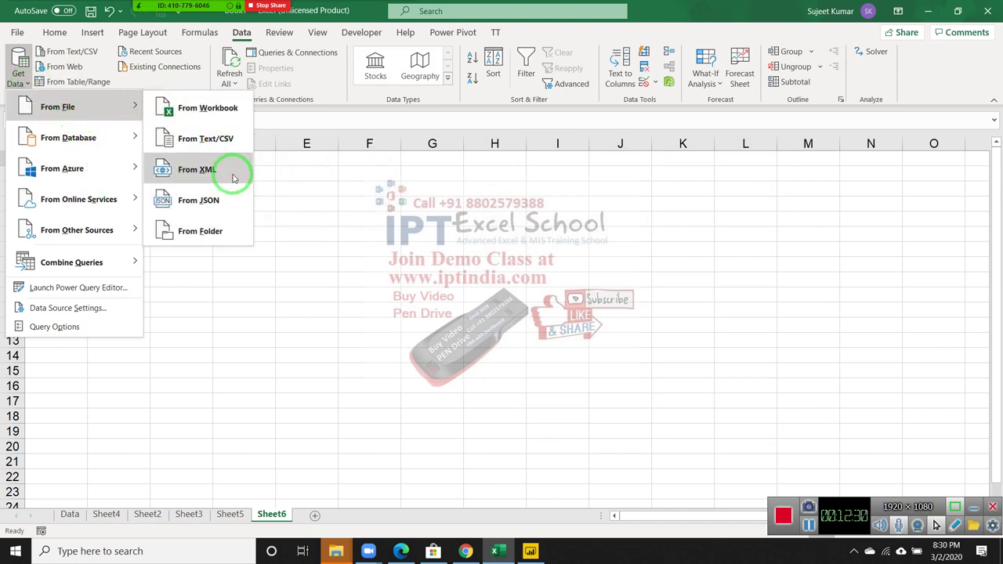
{"action": "left_click", "coordinate": [219, 141]}
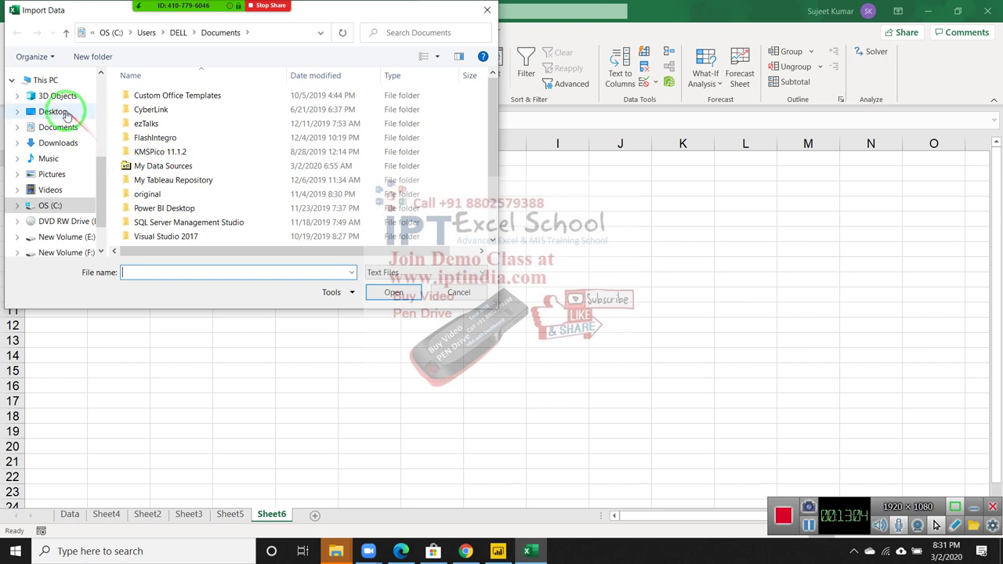
Select the Data text file in Desktop\MF\New folder and import it.
{"action": "left_click", "coordinate": [53, 111]}
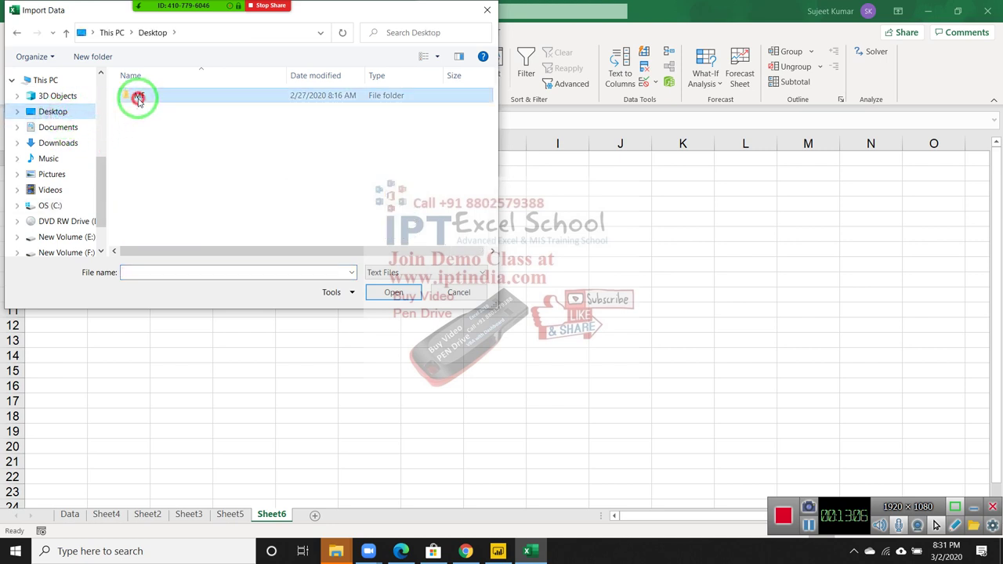
{"action": "double_click", "coordinate": [139, 97]}
{"action": "left_click", "coordinate": [151, 112]}
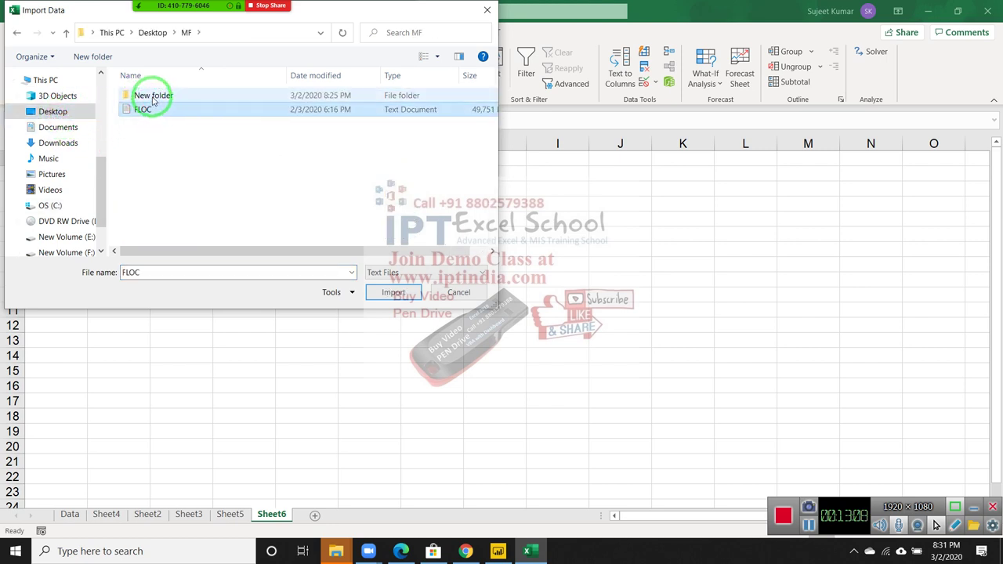
{"action": "double_click", "coordinate": [147, 95]}
{"action": "left_click", "coordinate": [153, 123]}
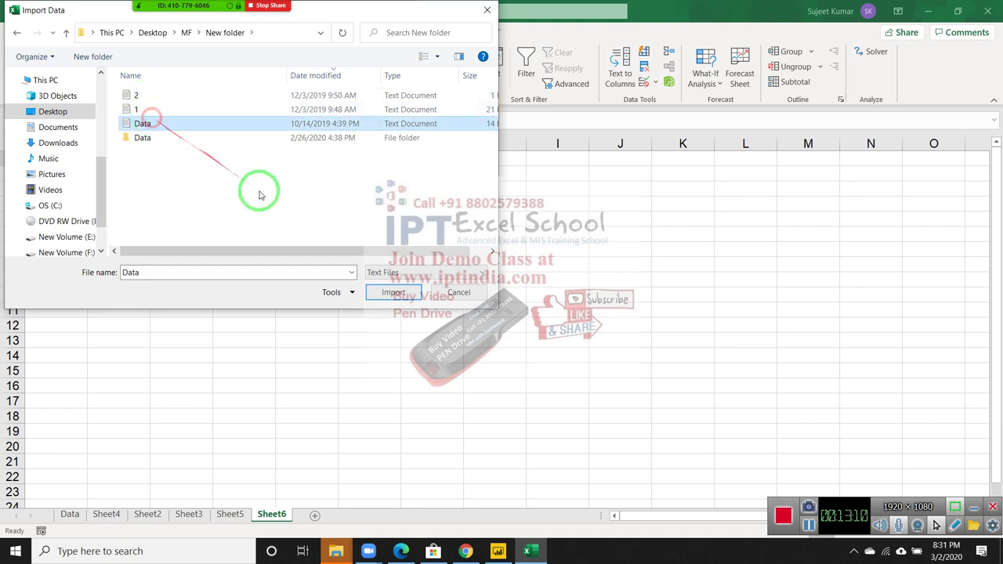
{"action": "left_click", "coordinate": [394, 293]}
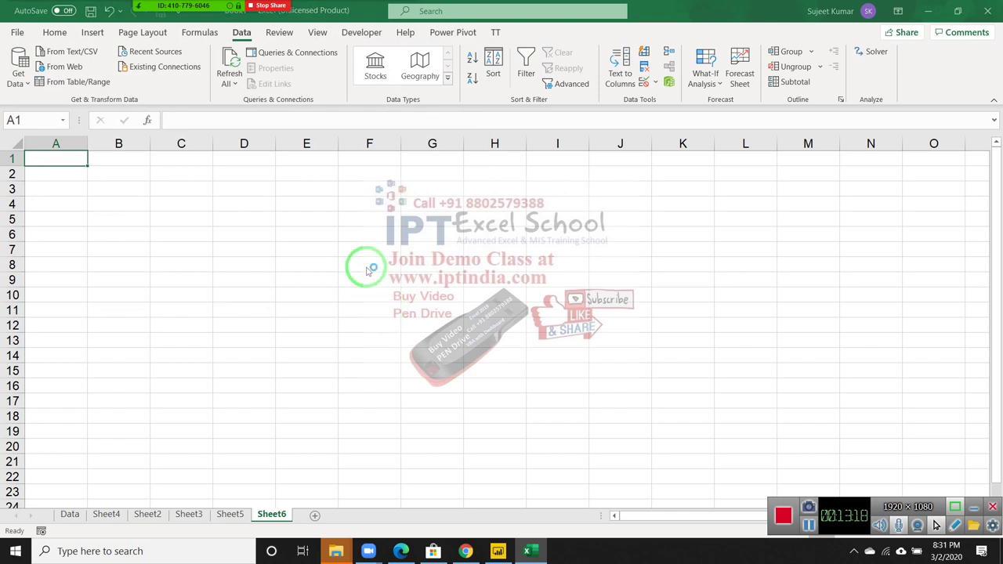
Refresh with Ctrl+Alt+F5 until the tab-delimited Data.txt preview lists Team, Product, Sale Date and sales columns.
{"action": "key", "text": "ctrl+alt+F5"}
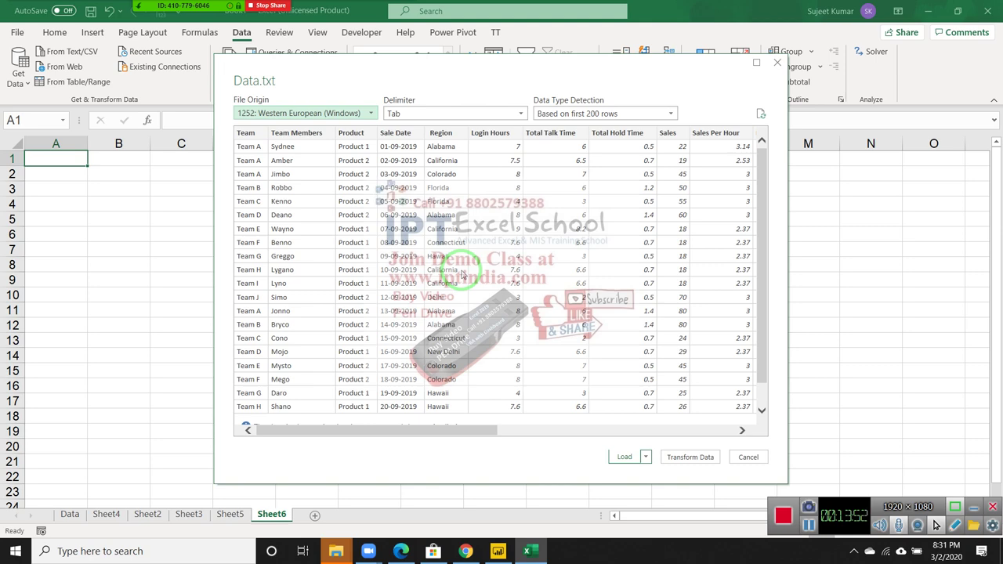
In File Explorer, browse to Desktop > MF > New folder.
{"action": "left_click", "coordinate": [347, 555]}
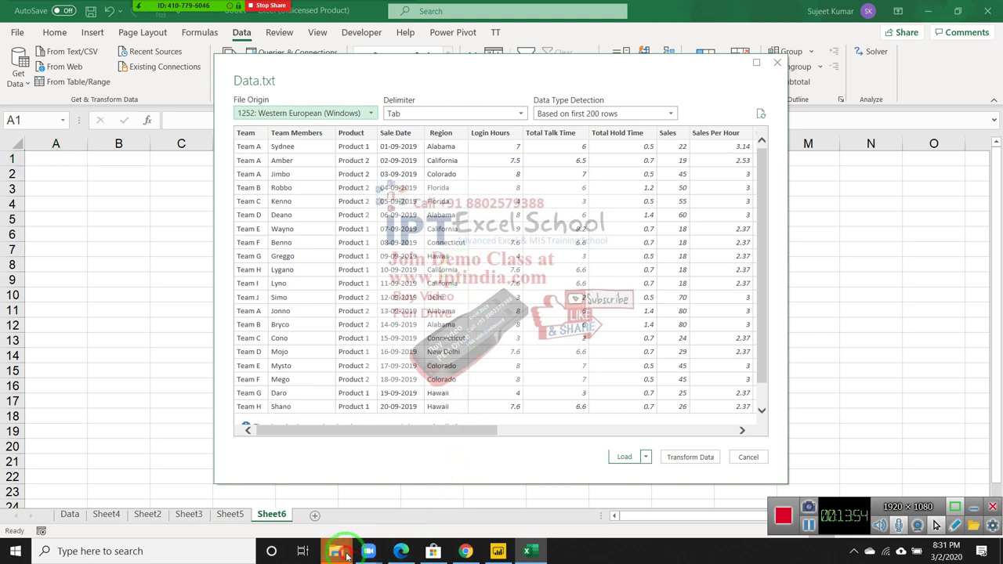
{"action": "mouse_move", "coordinate": [284, 480]}
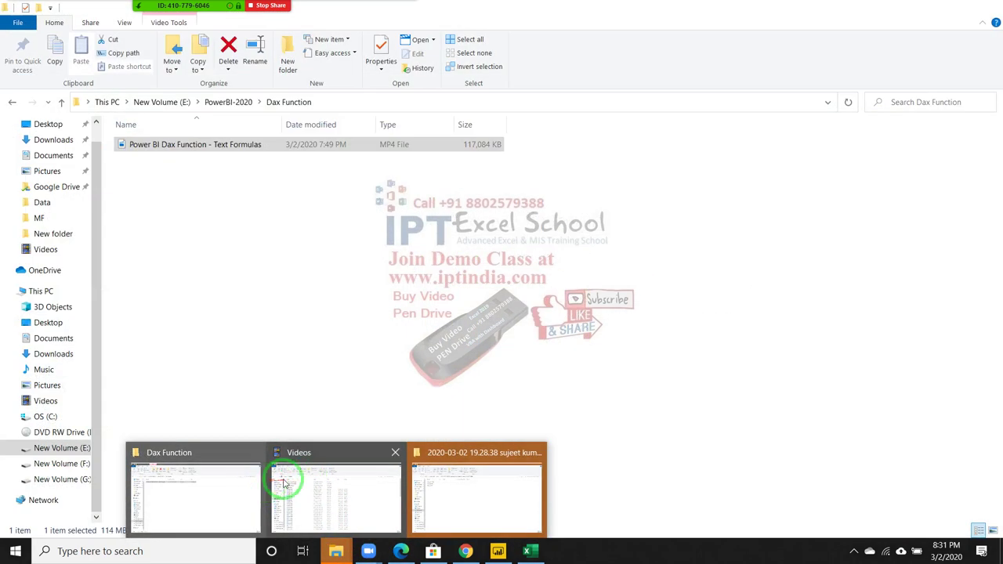
{"action": "left_click", "coordinate": [232, 483]}
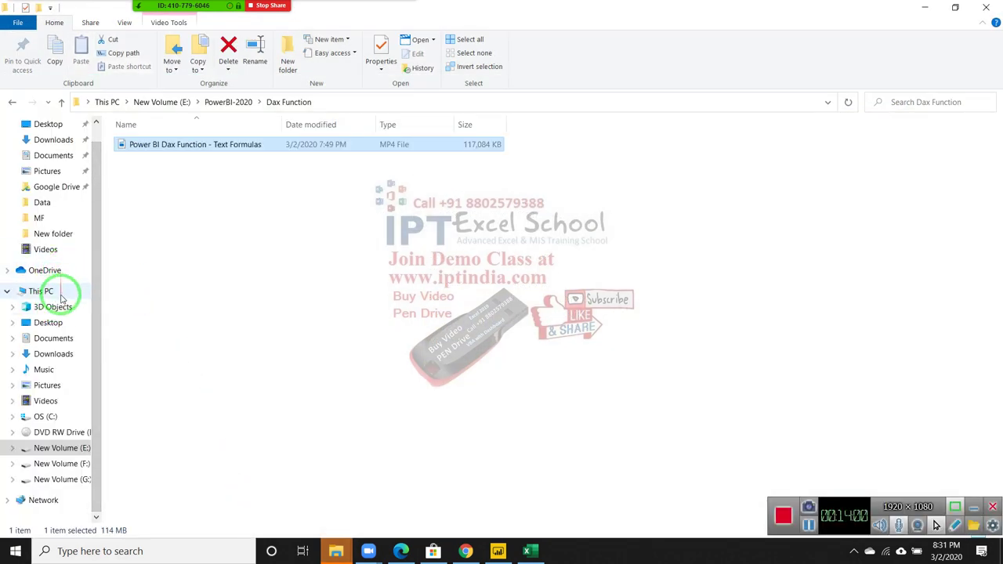
{"action": "left_click", "coordinate": [61, 294]}
{"action": "left_click", "coordinate": [74, 126]}
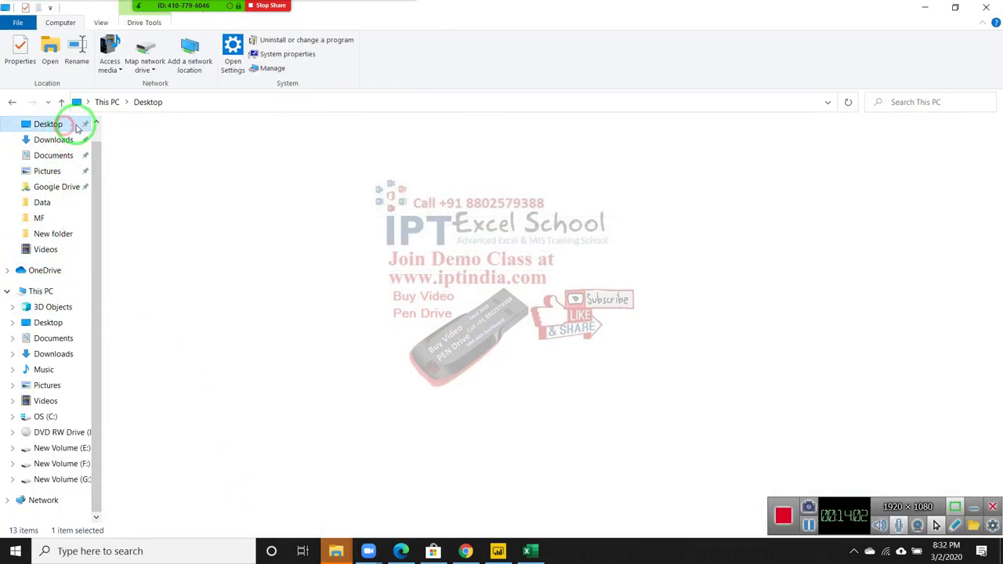
{"action": "double_click", "coordinate": [193, 144]}
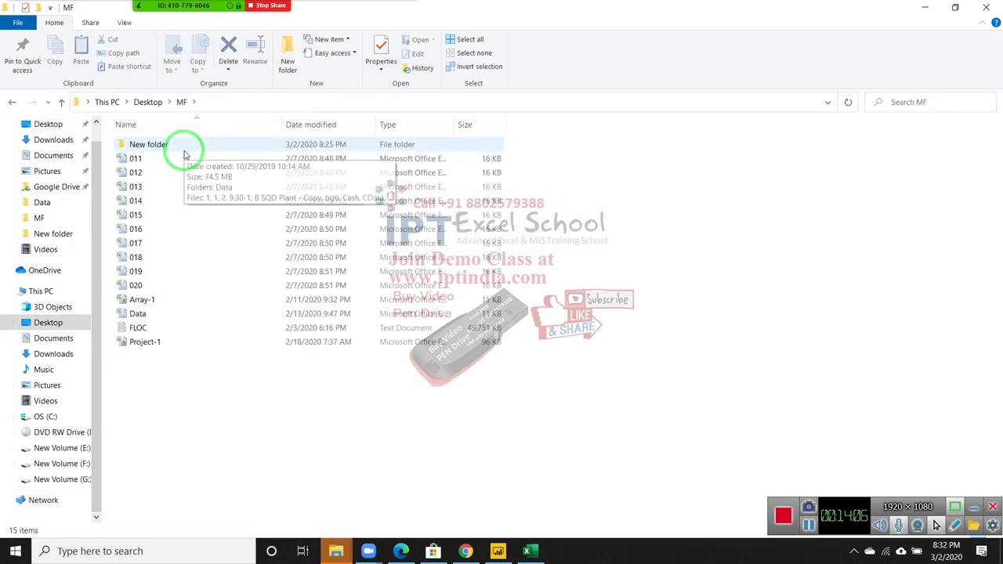
{"action": "double_click", "coordinate": [184, 149]}
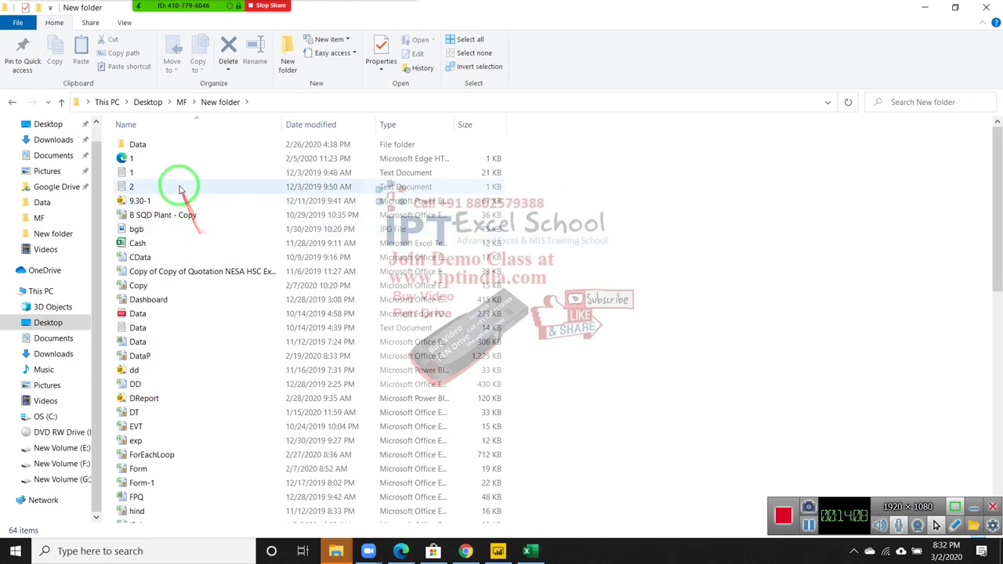
Inspect the Data text file's team sales rows in Notepad, then close it and return to Excel's import.
{"action": "double_click", "coordinate": [210, 327]}
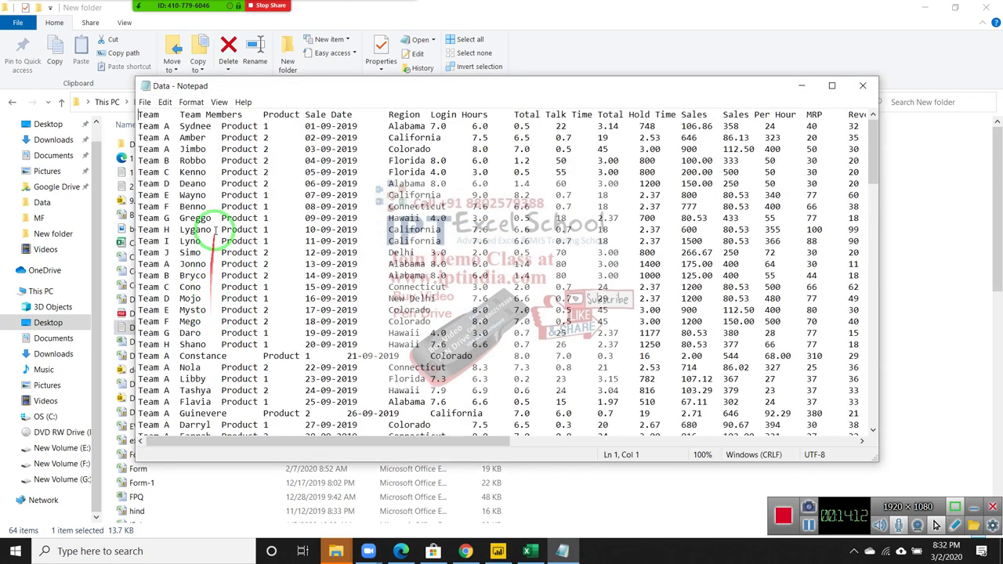
{"action": "left_click", "coordinate": [180, 116]}
{"action": "left_click", "coordinate": [268, 127]}
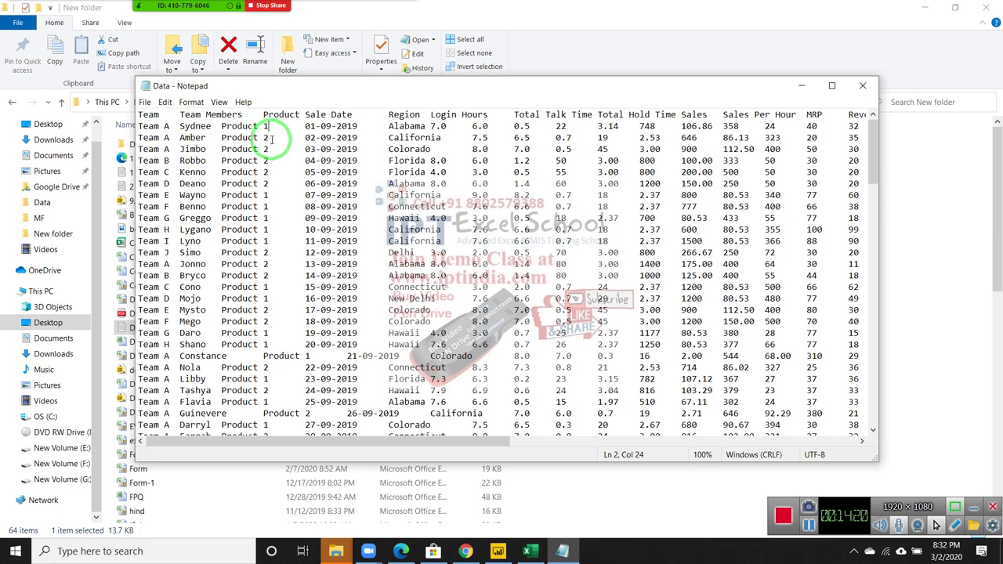
{"action": "left_click", "coordinate": [862, 87]}
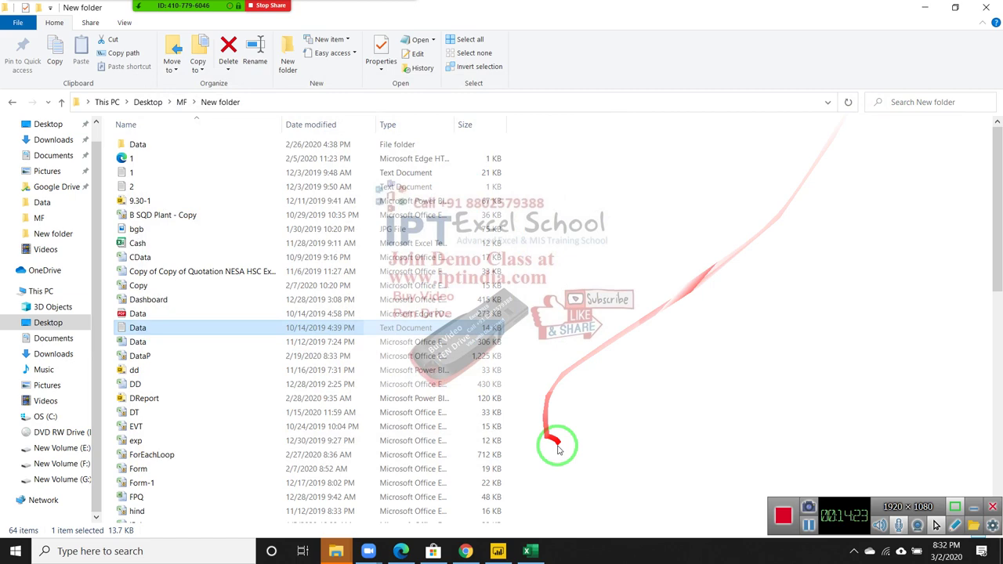
{"action": "left_click", "coordinate": [531, 545]}
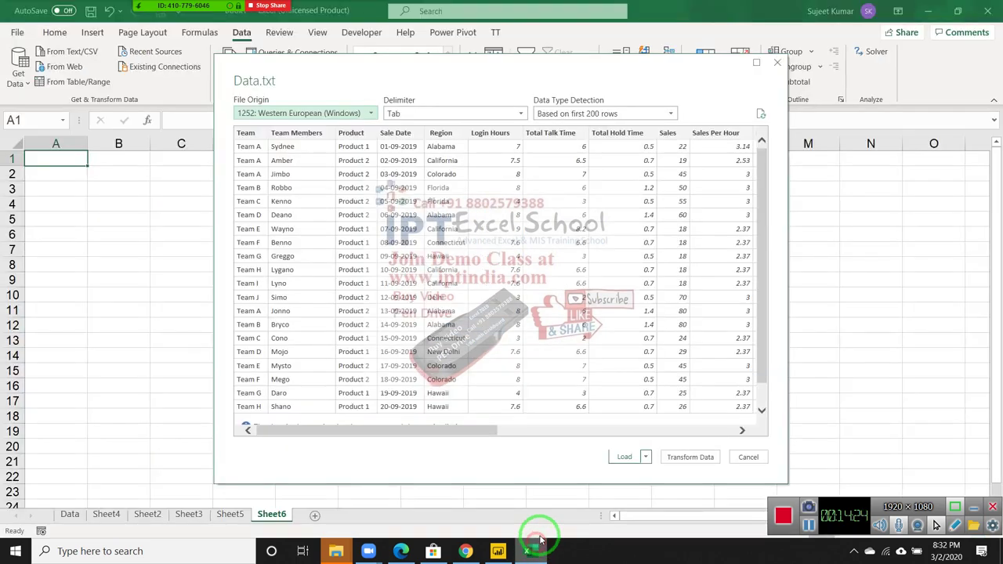
Keep Tab as the Data.txt delimiter and send the import to the Power Query Editor with Transform Data.
{"action": "left_click", "coordinate": [404, 117]}
{"action": "left_click", "coordinate": [402, 116]}
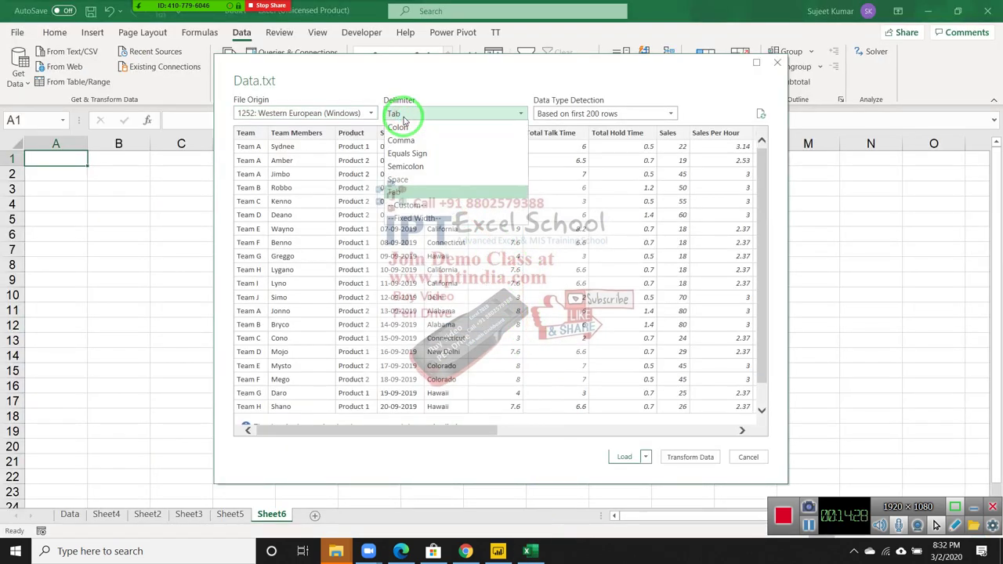
{"action": "left_click", "coordinate": [431, 195]}
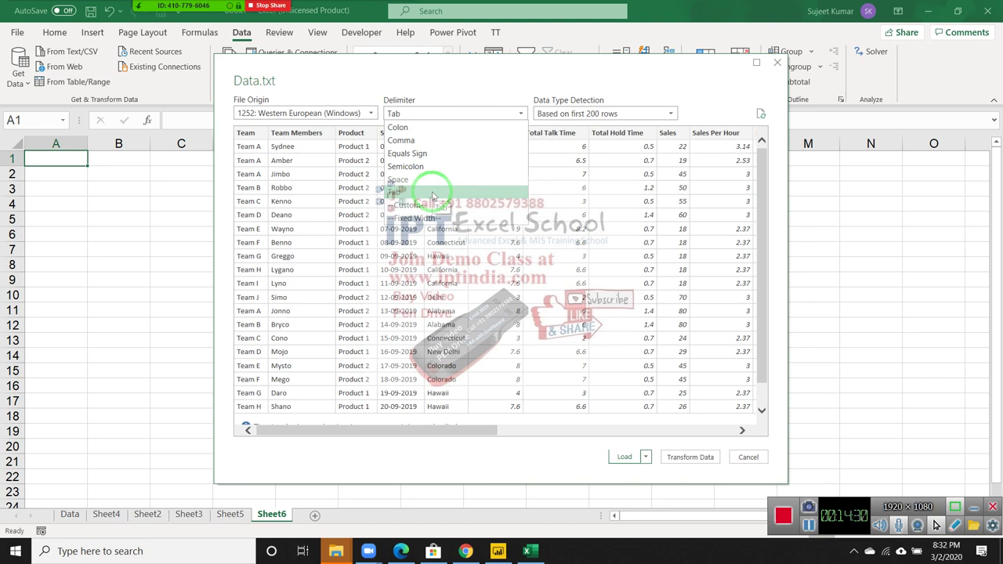
{"action": "left_click", "coordinate": [432, 195]}
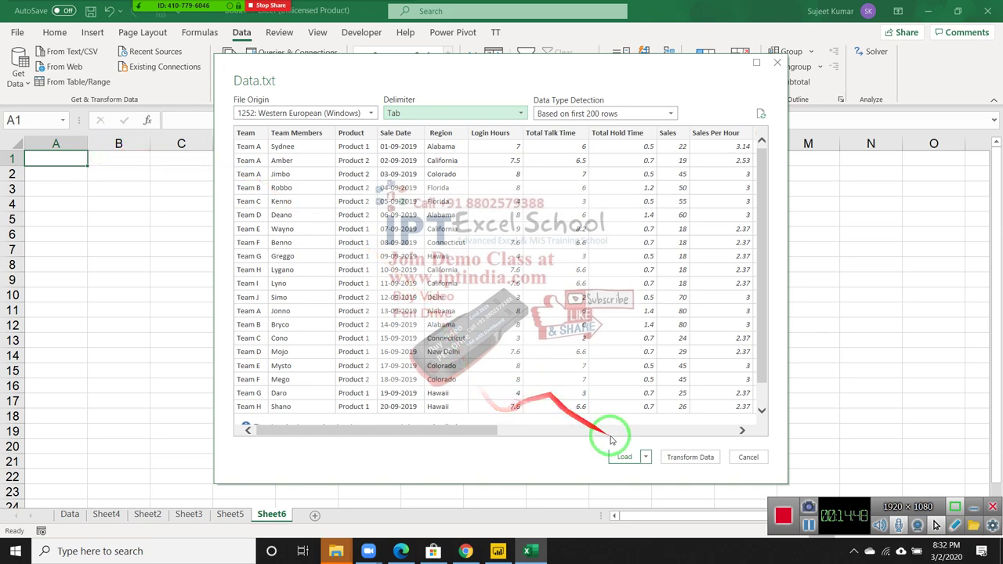
{"action": "left_click", "coordinate": [690, 458]}
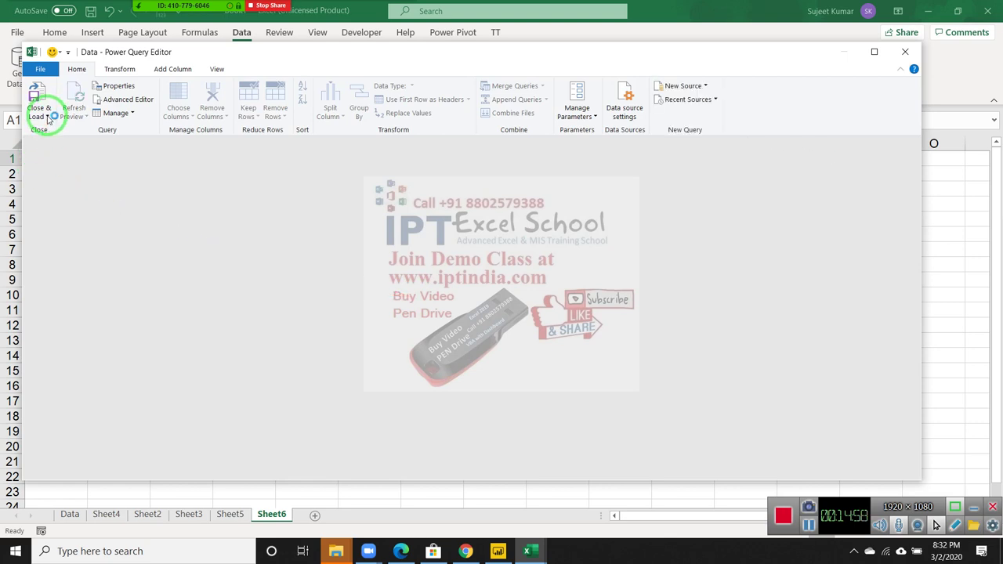
Use Close & Load To to load the Data query as a PivotTable Report on a new worksheet.
{"action": "left_click", "coordinate": [47, 117]}
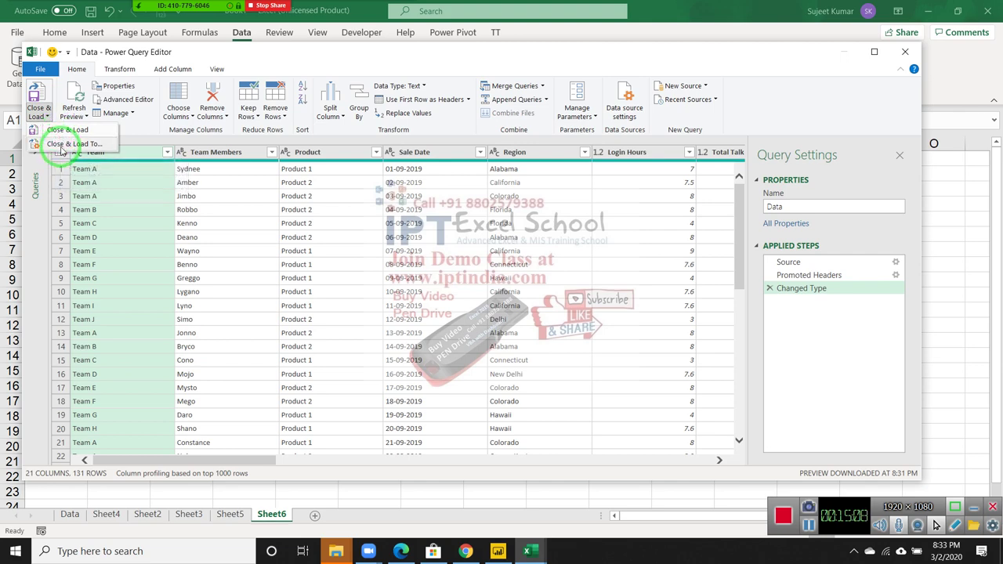
{"action": "left_click", "coordinate": [64, 144]}
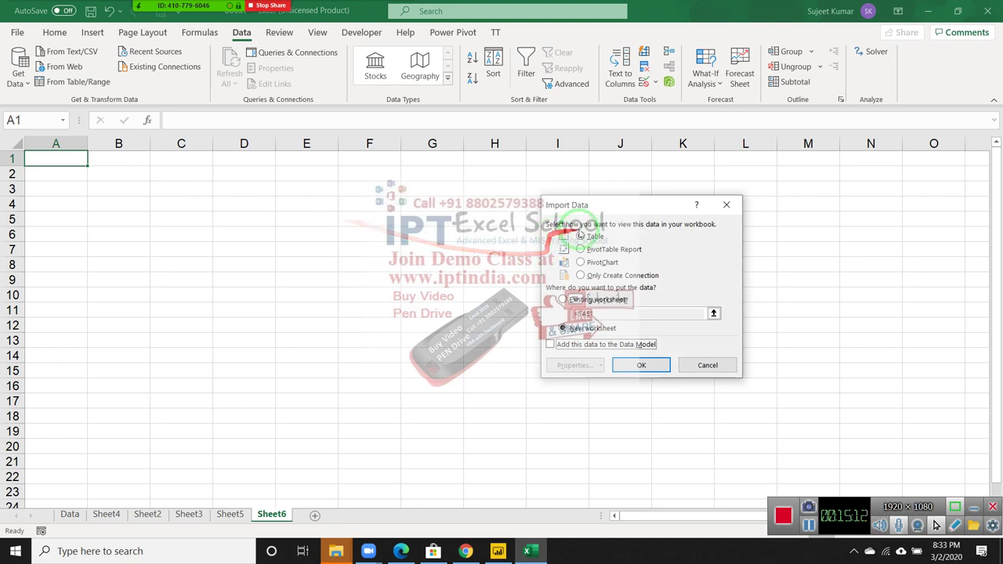
{"action": "left_click_drag", "start_coordinate": [593, 213], "coordinate": [444, 199]}
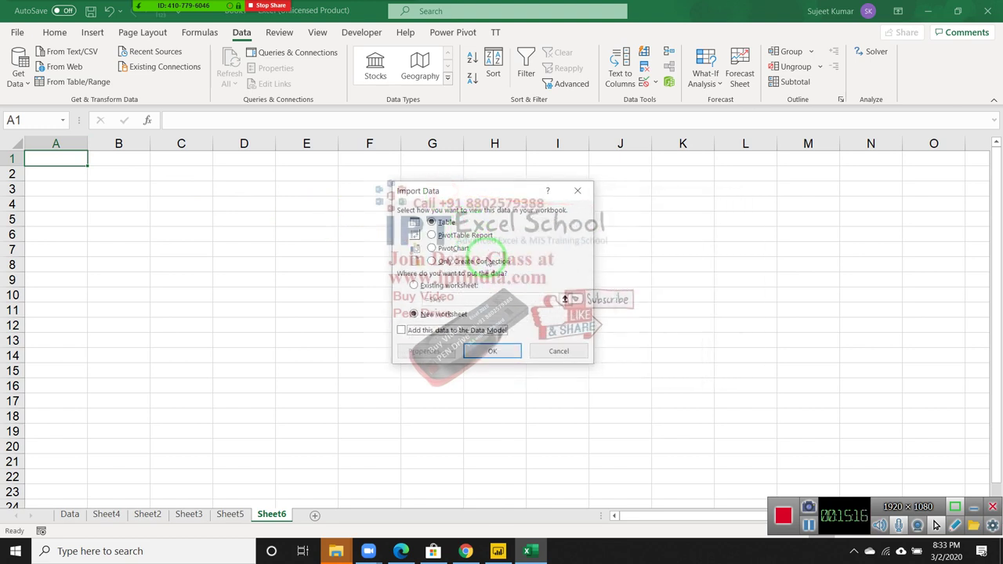
{"action": "left_click", "coordinate": [463, 235]}
{"action": "left_click", "coordinate": [505, 353]}
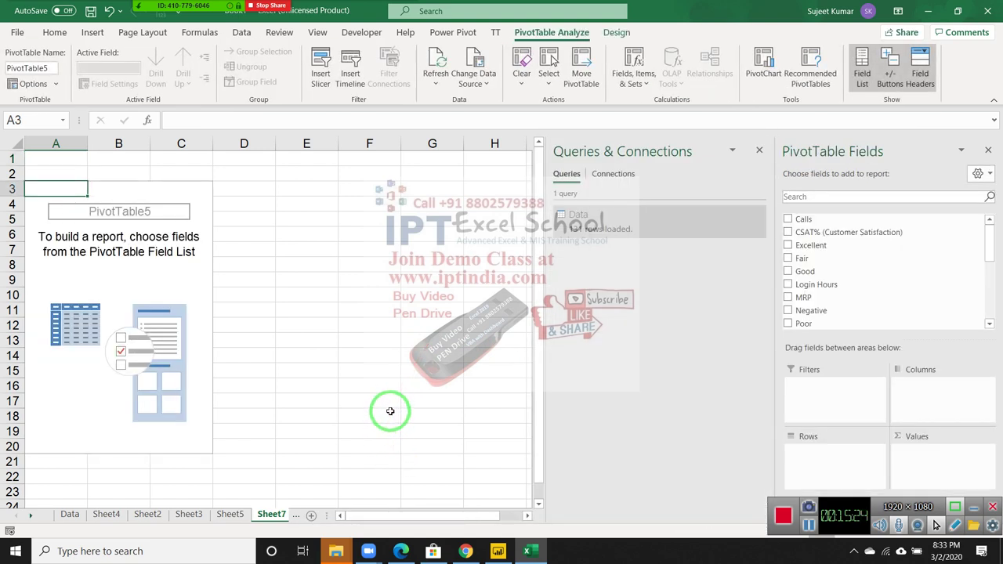
Close the Queries & Connections pane and switch back to the blank Sheet6.
{"action": "left_click", "coordinate": [760, 151]}
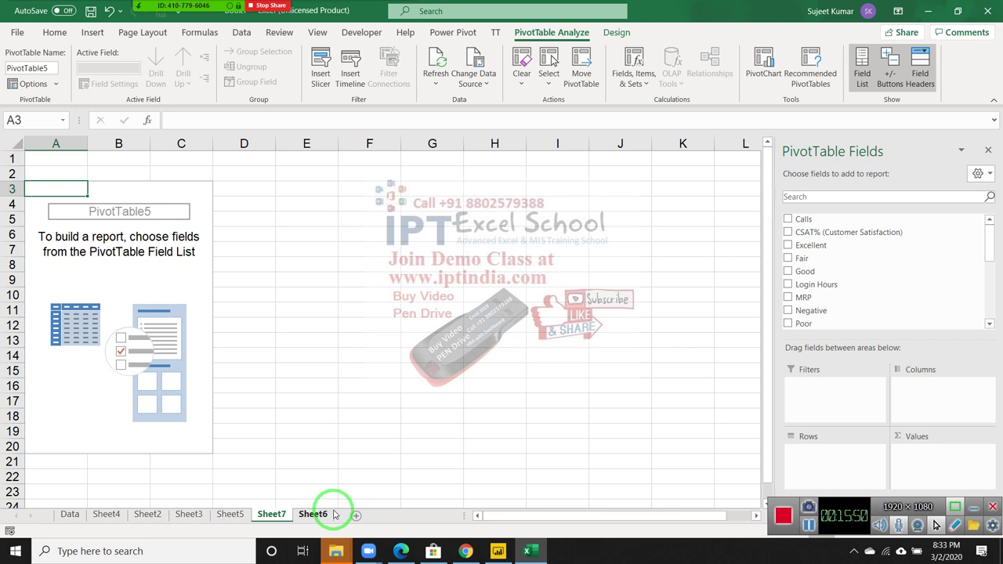
{"action": "left_click_drag", "start_coordinate": [333, 513], "coordinate": [333, 507]}
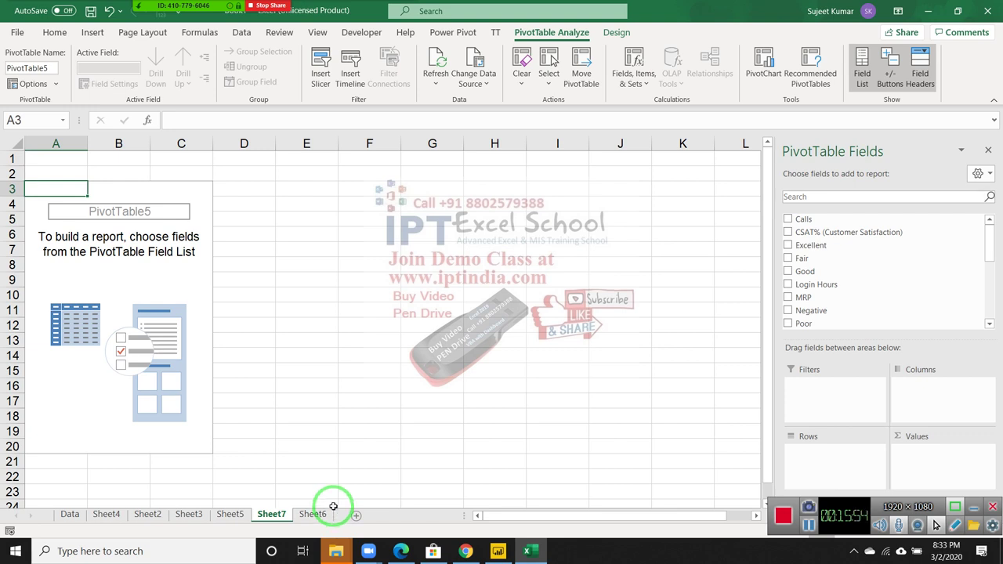
{"action": "left_click_drag", "start_coordinate": [333, 507], "coordinate": [539, 332]}
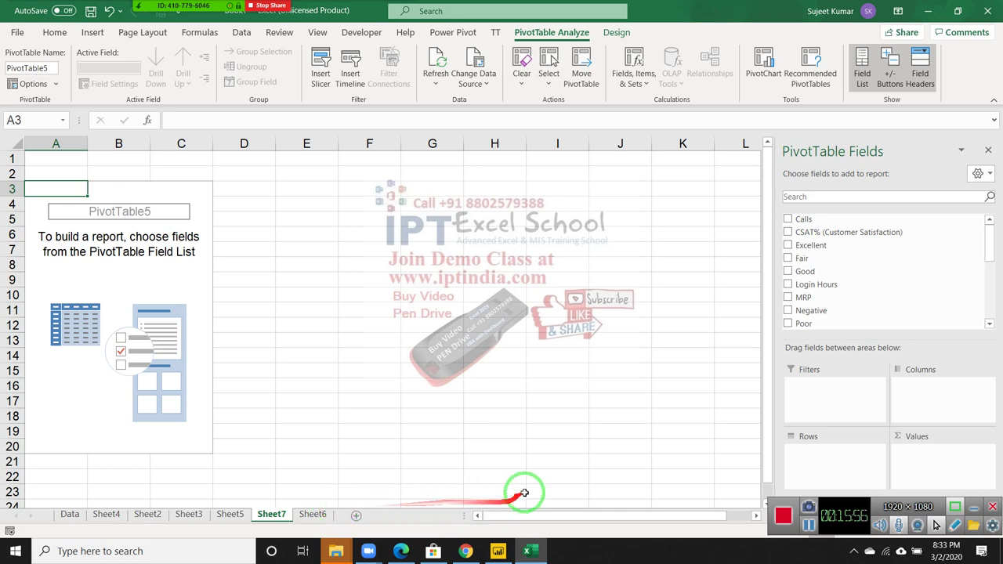
{"action": "left_click", "coordinate": [314, 515]}
Start an Insert PivotTable from an external data source, browsing connections to open the New Source wizard.
{"action": "left_click", "coordinate": [93, 32]}
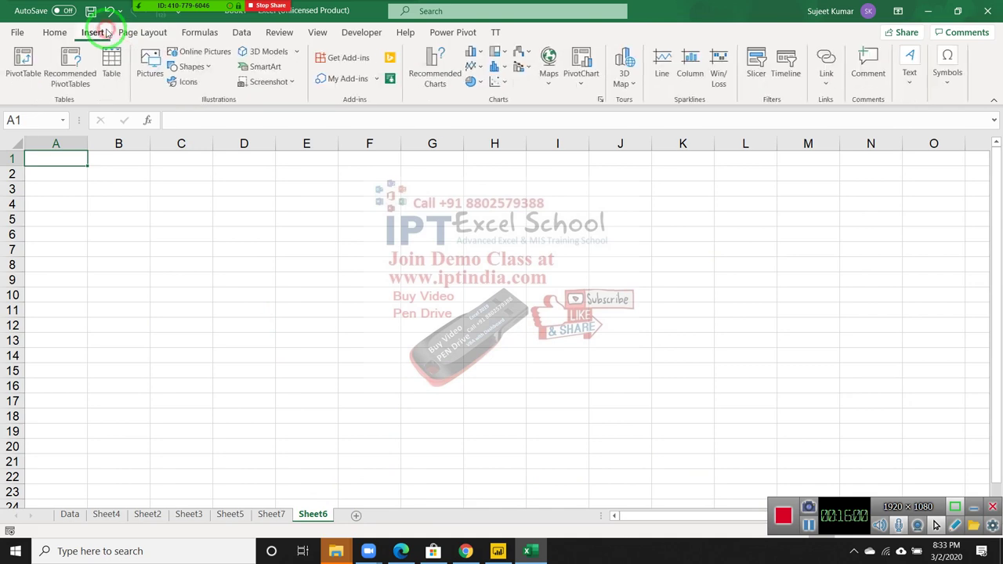
{"action": "left_click", "coordinate": [25, 61]}
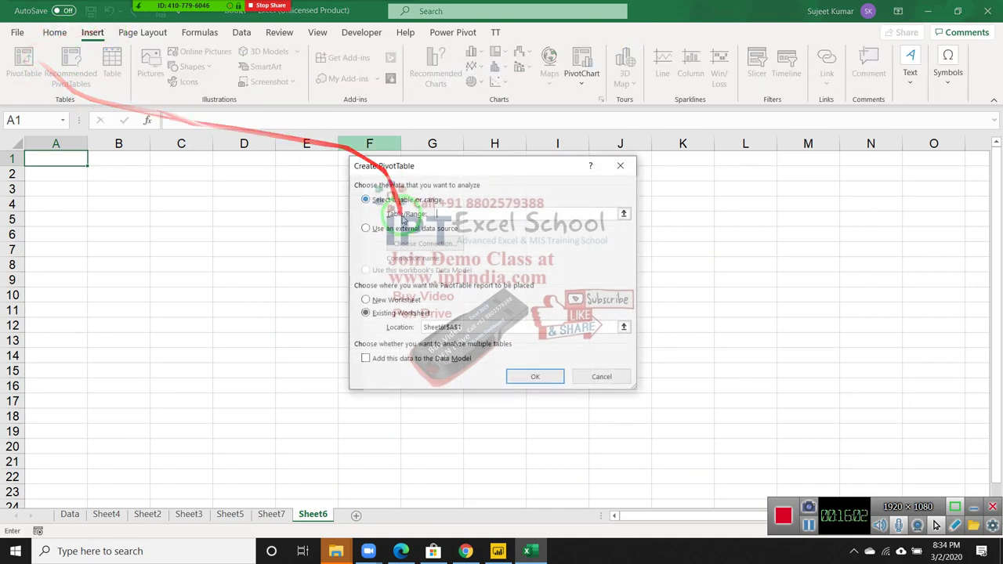
{"action": "left_click", "coordinate": [408, 228]}
{"action": "left_click", "coordinate": [421, 244]}
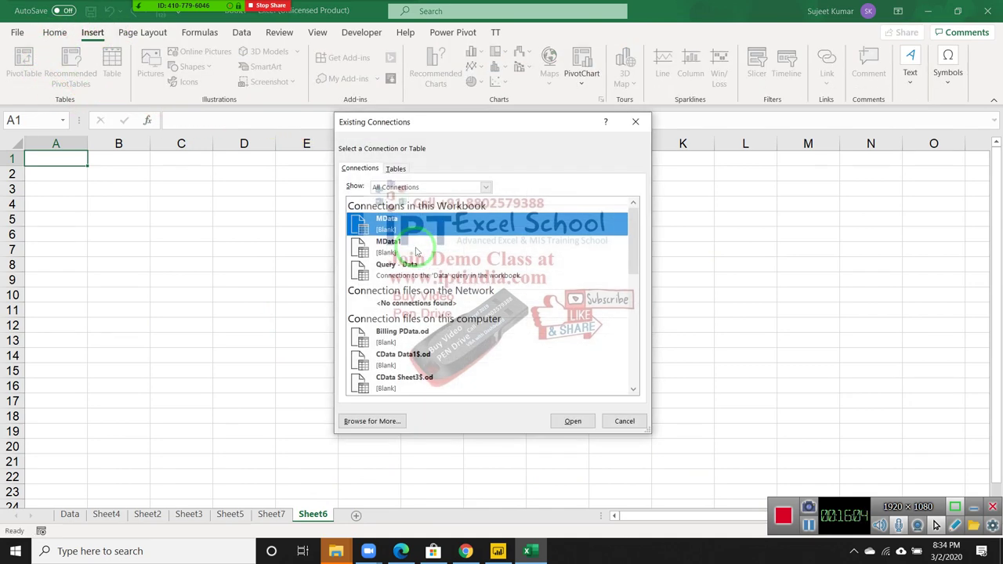
{"action": "left_click", "coordinate": [384, 420]}
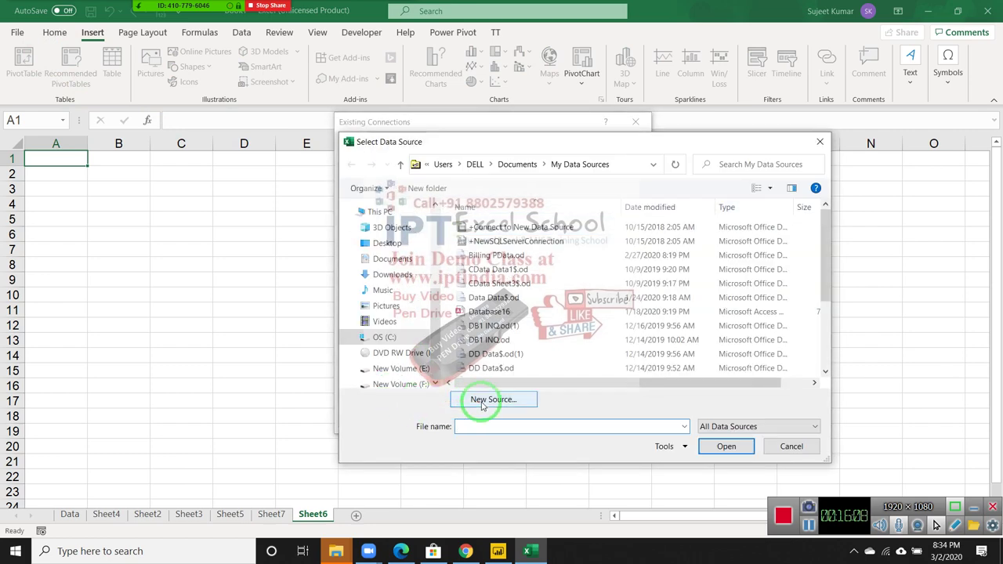
{"action": "left_click", "coordinate": [480, 400]}
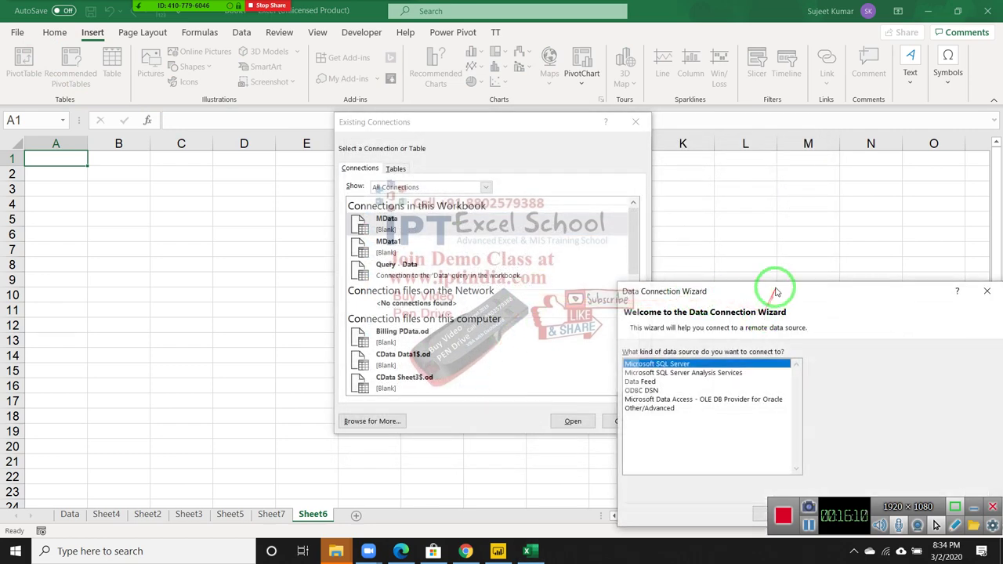
{"action": "left_click_drag", "start_coordinate": [773, 287], "coordinate": [591, 210]}
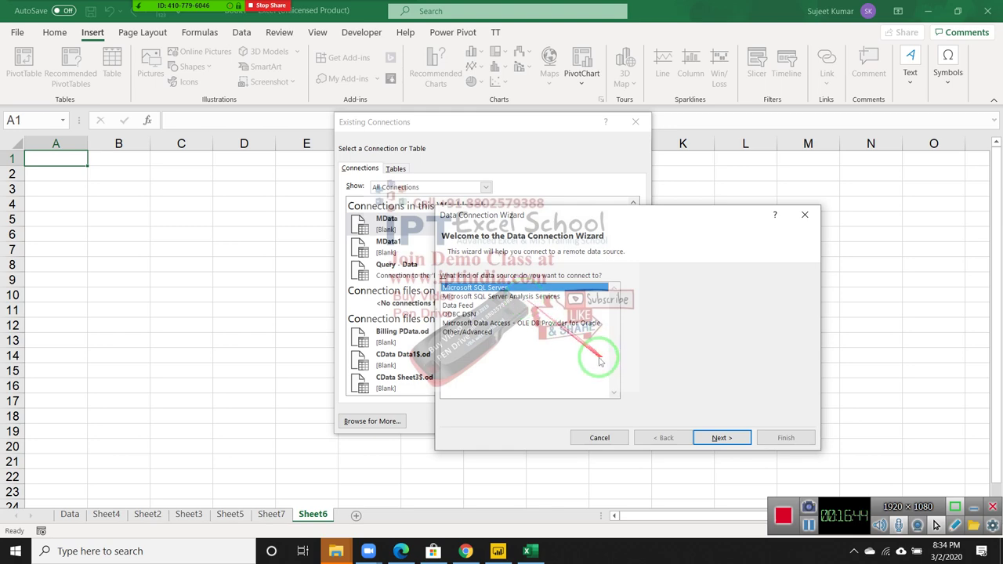
Advance past the Data Connection Wizard's first page, then close the wizard.
{"action": "left_click", "coordinate": [721, 439]}
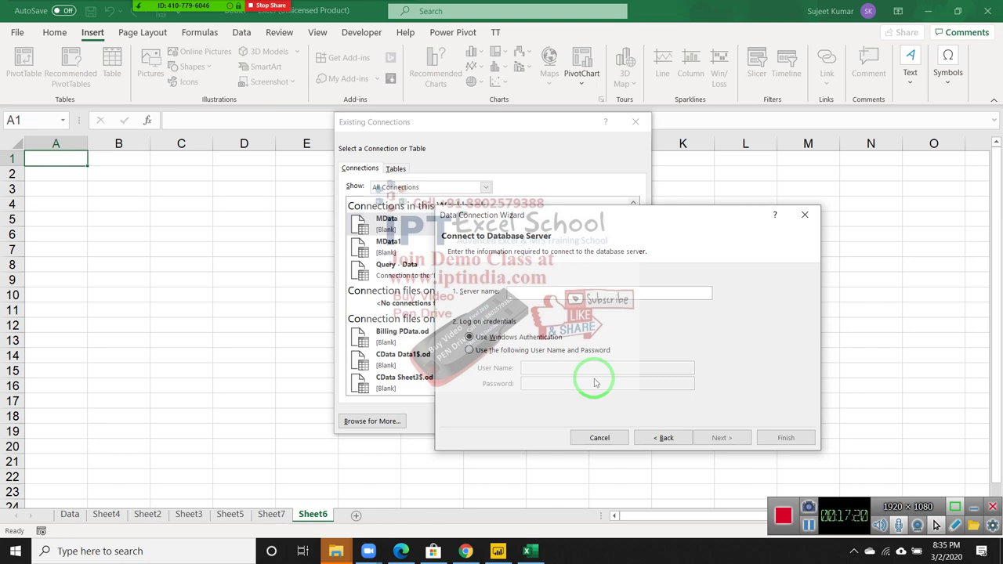
{"action": "left_click", "coordinate": [814, 217]}
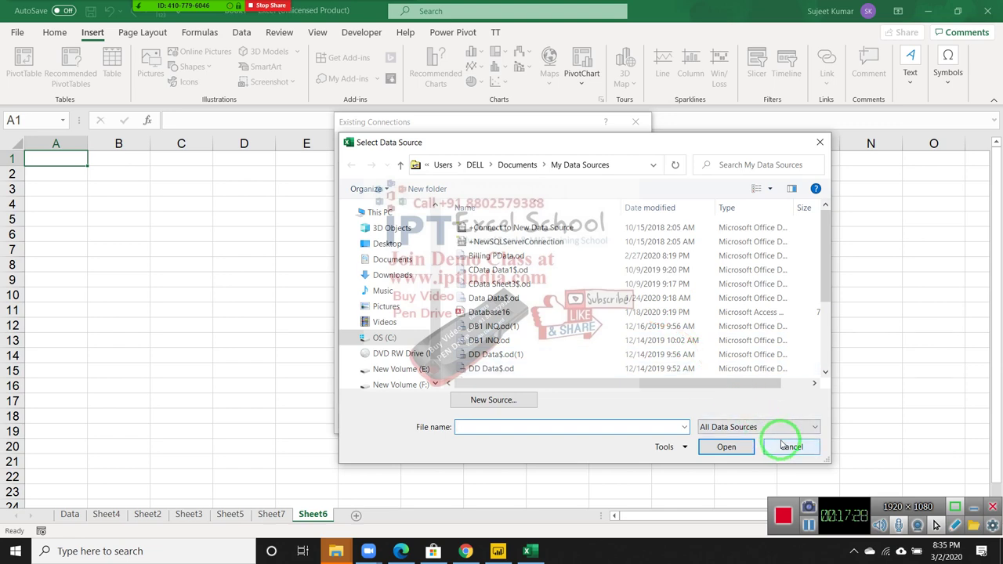
Cancel the Select Data Source, Existing Connections and Create PivotTable dialogs in turn.
{"action": "left_click", "coordinate": [790, 446]}
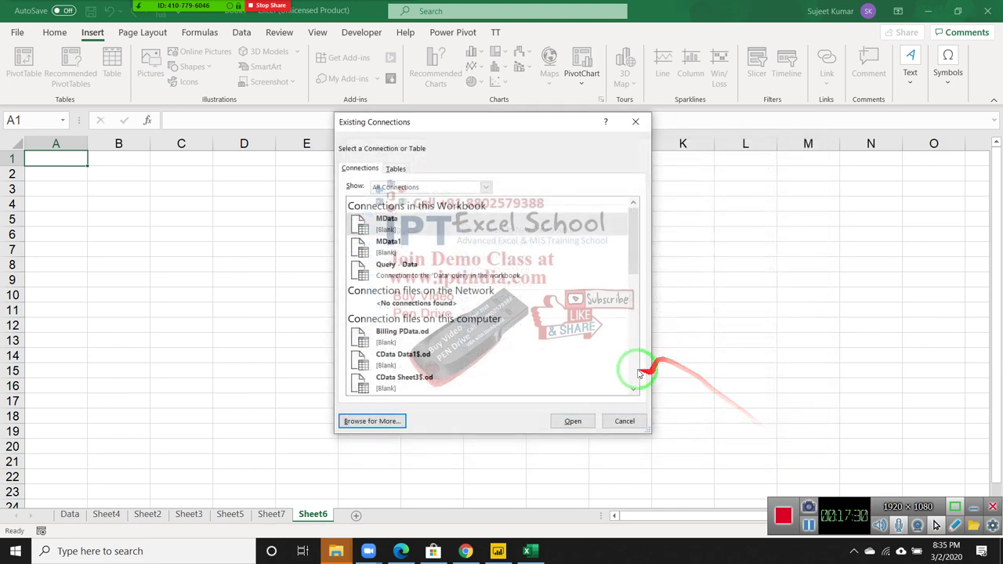
{"action": "left_click", "coordinate": [627, 419]}
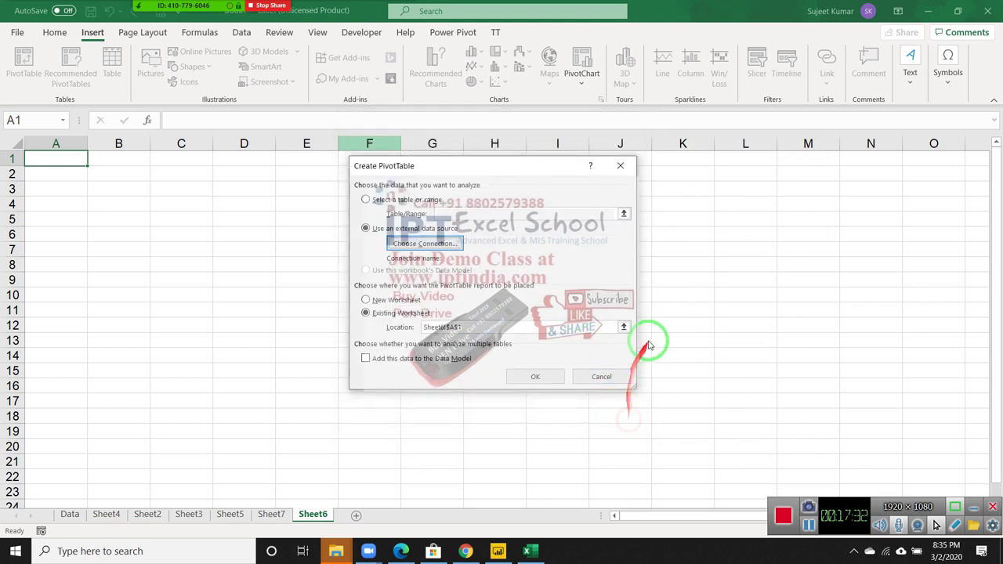
{"action": "left_click", "coordinate": [602, 378]}
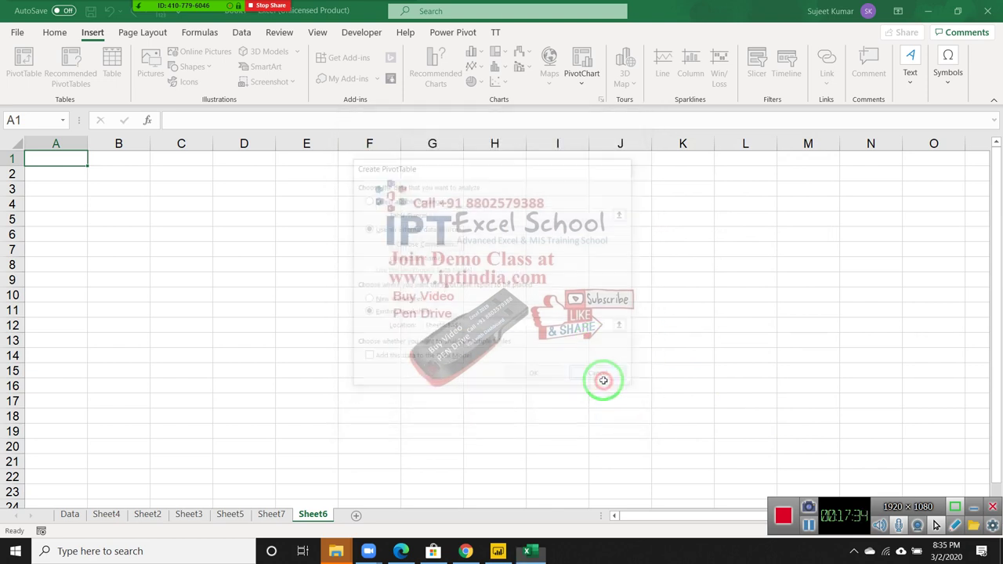